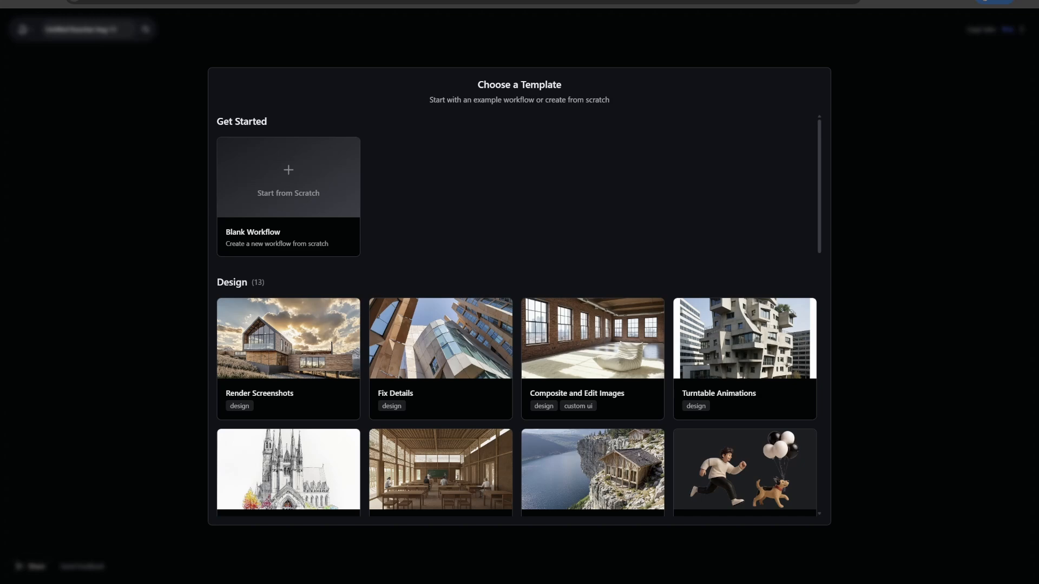
# Start a blank workflow from scratch and dismiss the canvas hint
pyautogui.click(254, 166)
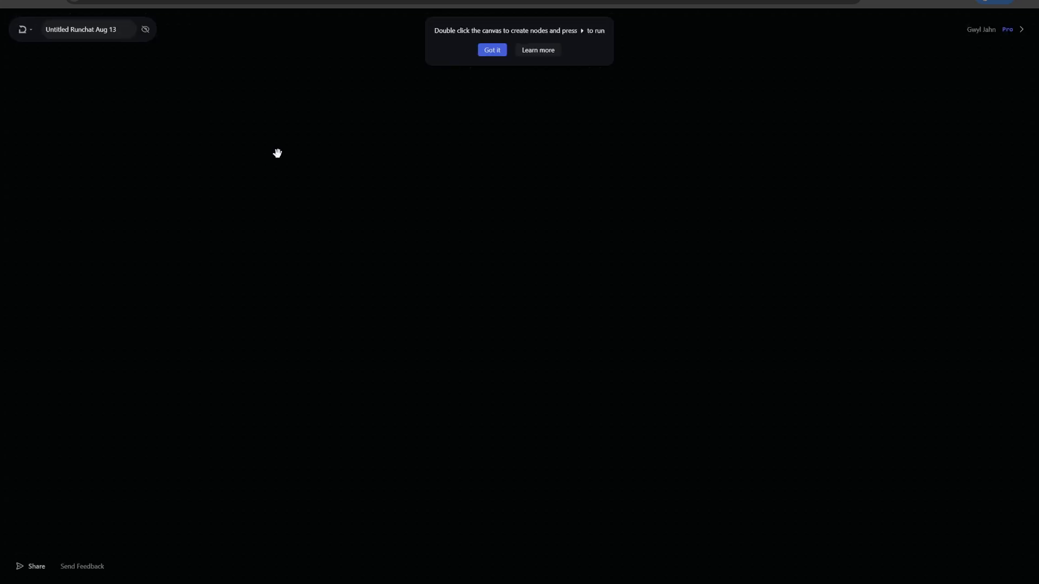
pyautogui.click(490, 50)
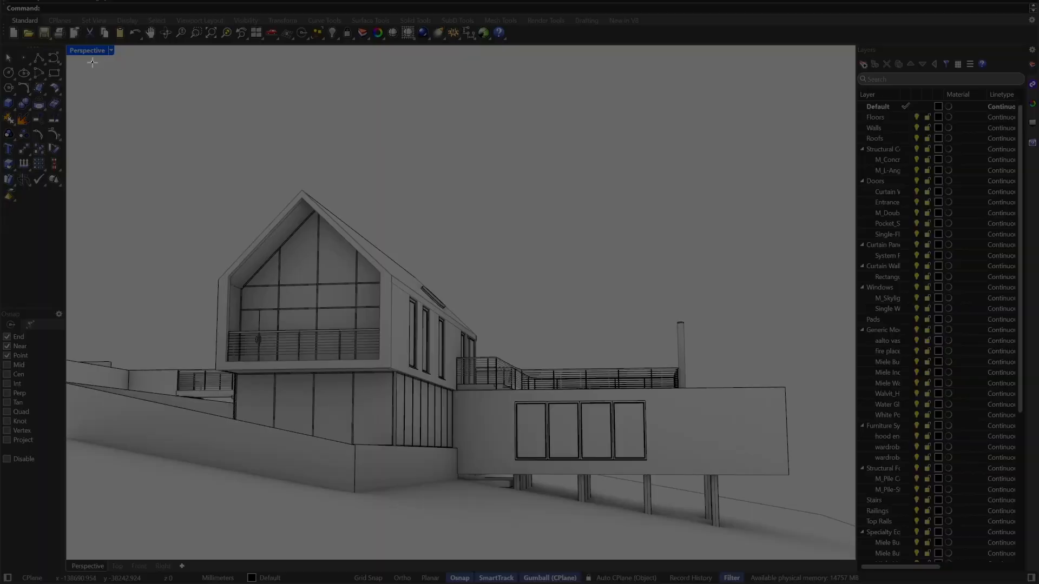
# Capture the house from Rhino's Perspective viewport as a screenshot, then paste it as an image node on the Runchat canvas
pyautogui.moveTo(727, 508); pyautogui.dragTo(819, 545)
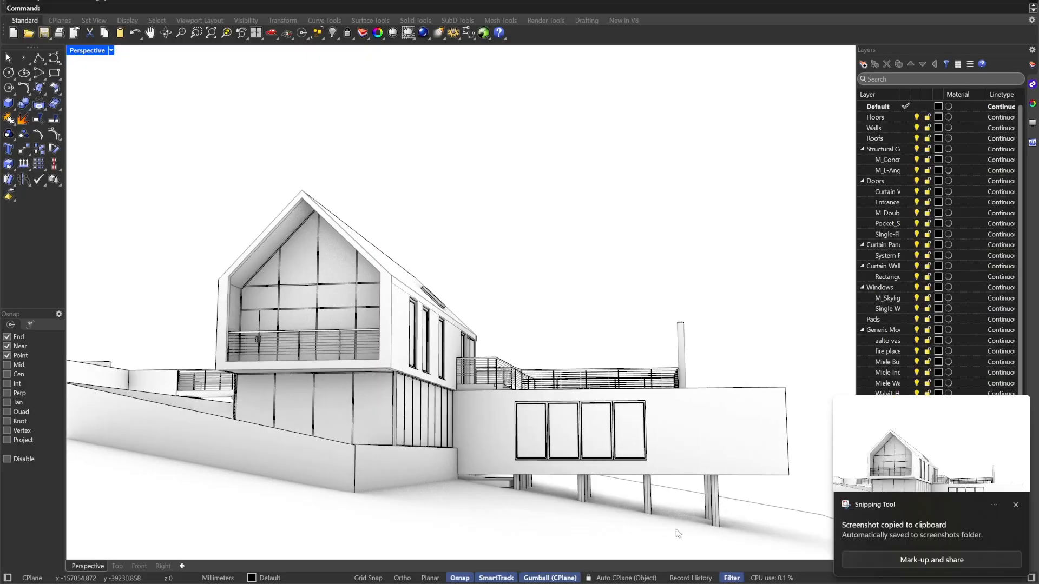
pyautogui.moveTo(541, 579)
pyautogui.click(541, 547)
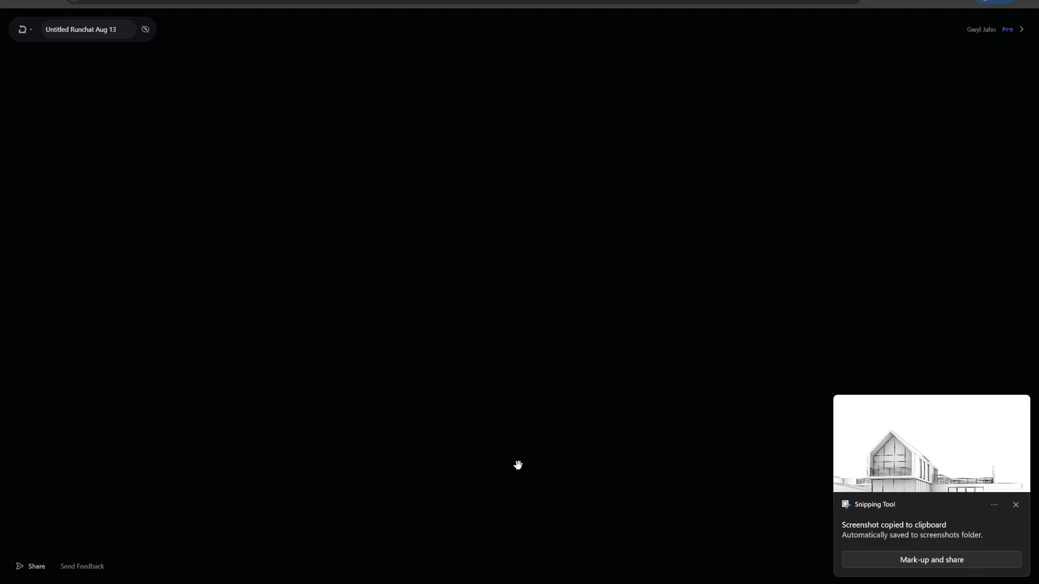
pyautogui.hotkey('ctrl', 'v')
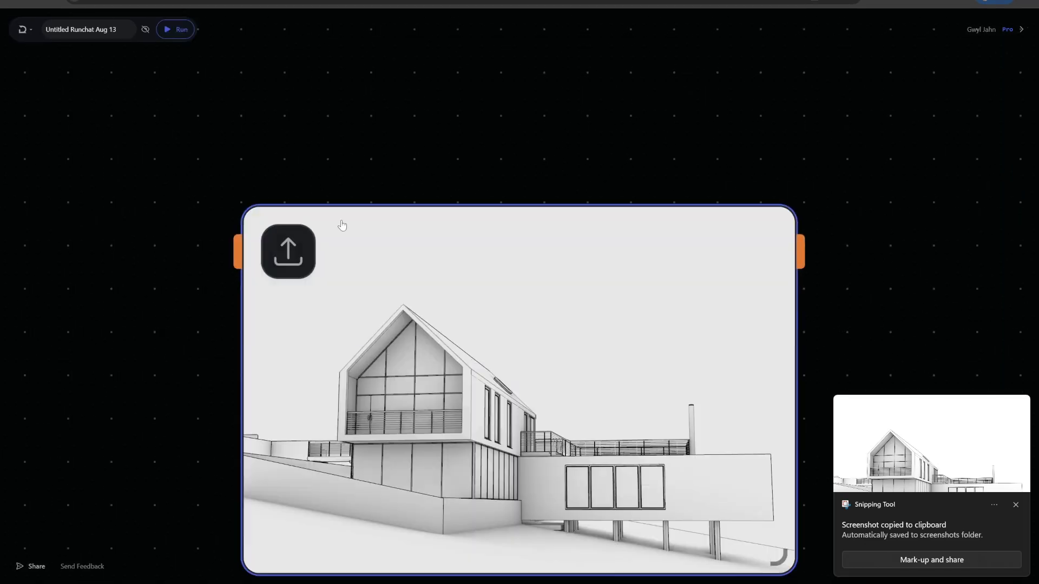
pyautogui.moveTo(441, 336); pyautogui.dragTo(236, 174)
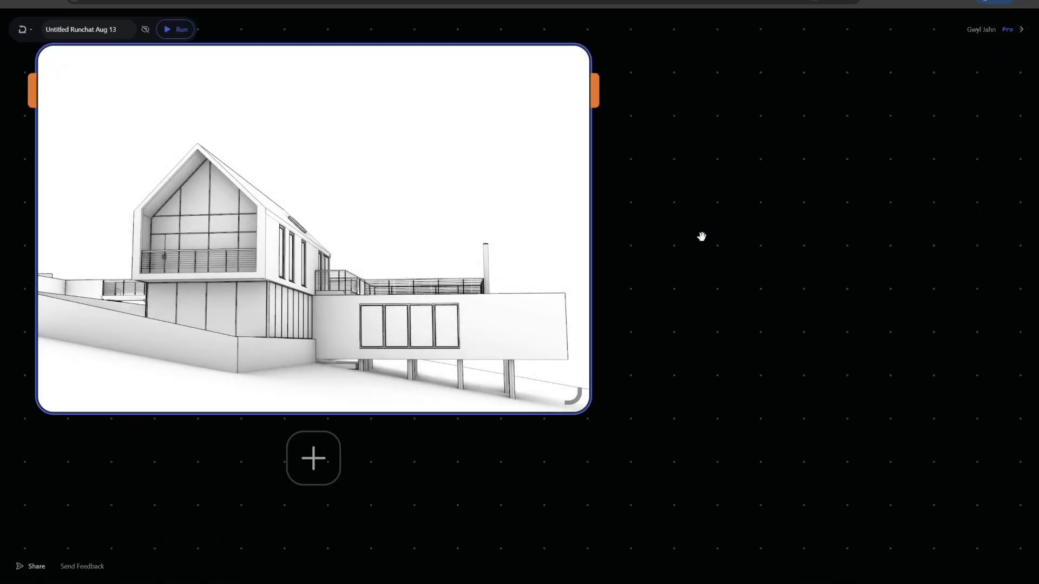
# Add a Flux 1.1 Ultra image generation node and place it below and to the left of the house screenshot
pyautogui.scroll(-3, 698, 238)
pyautogui.scroll(-2, 664, 251)
pyautogui.moveTo(541, 432); pyautogui.dragTo(550, 404)
pyautogui.scroll(-2, 487, 396)
pyautogui.moveTo(482, 394); pyautogui.dragTo(477, 380)
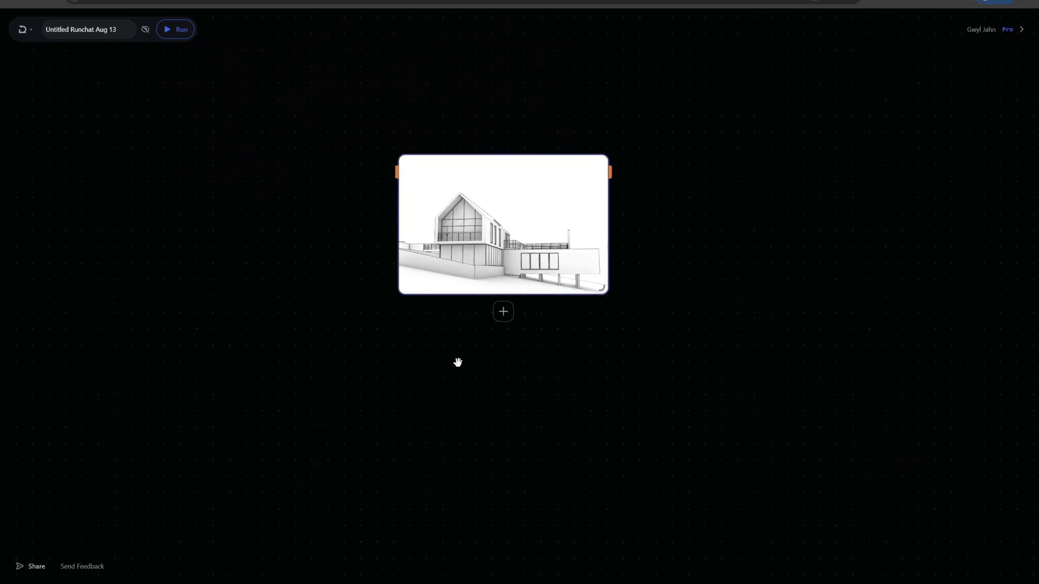
pyautogui.doubleClick(321, 334)
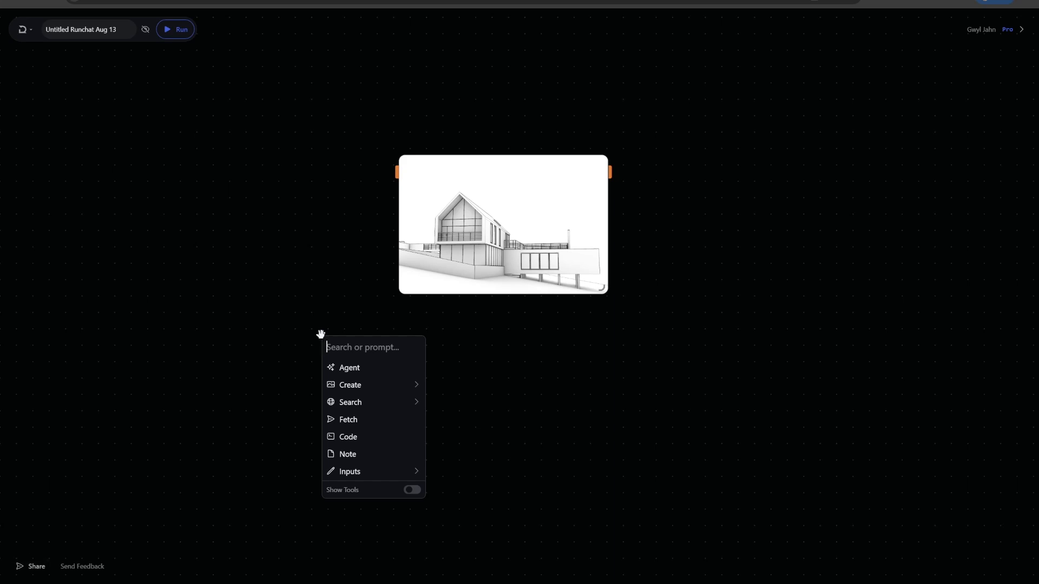
pyautogui.write('ul')
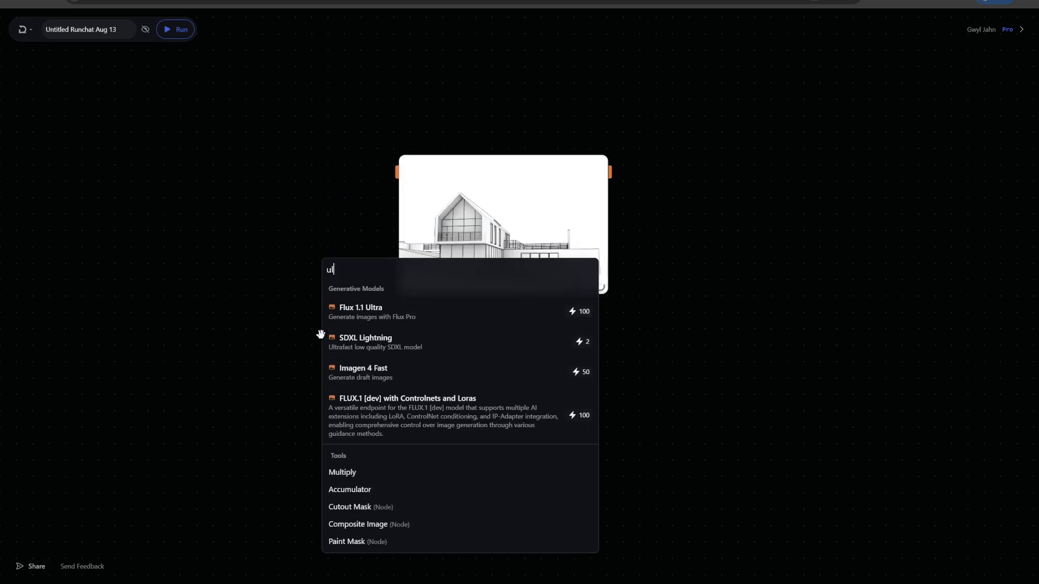
pyautogui.click(374, 322)
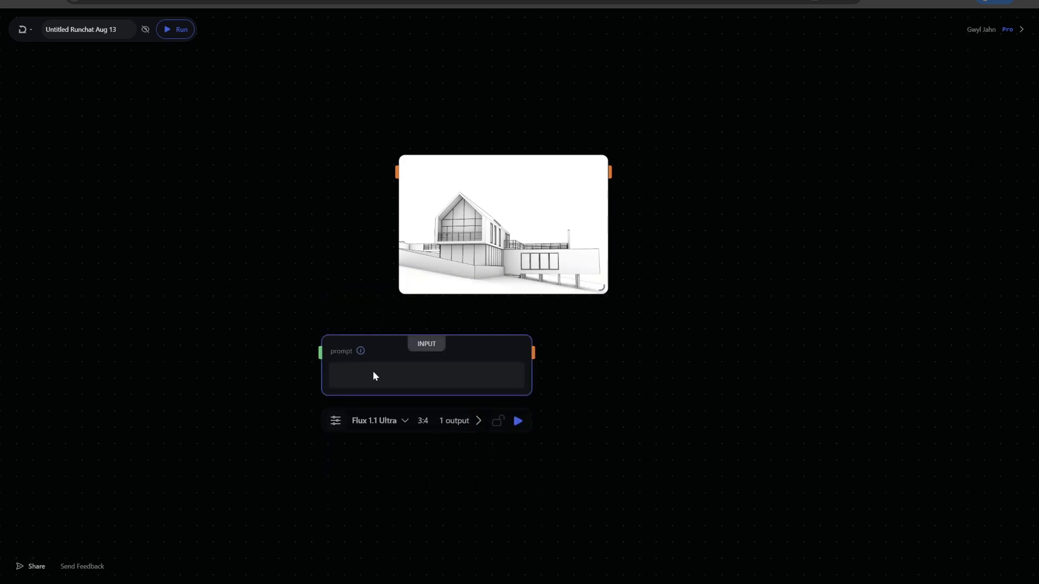
pyautogui.moveTo(393, 342); pyautogui.dragTo(270, 358)
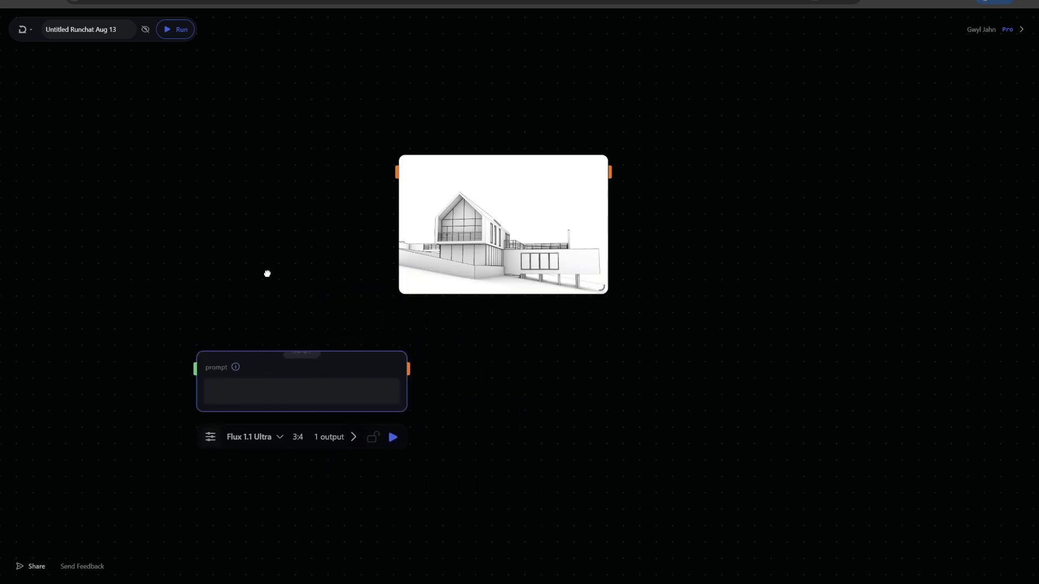
# Set the Flux node's prompt to "a villa in the australian alps made from timber and steel, evening sunlight, foreground grasses, eucalyptus and shrubs, double height glazing"
pyautogui.moveTo(266, 273); pyautogui.dragTo(301, 196)
pyautogui.click(299, 319)
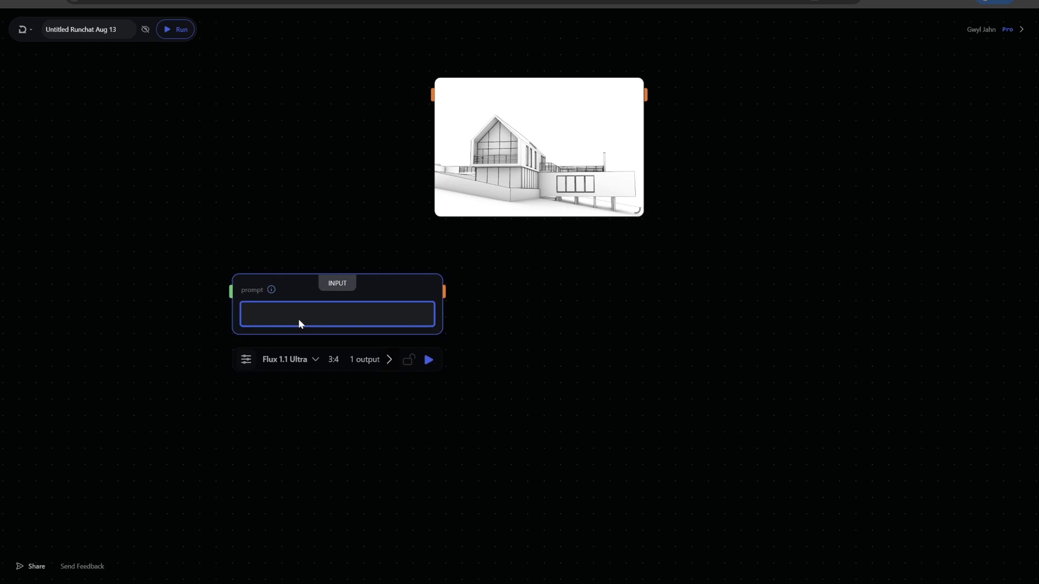
pyautogui.write('a villa in the australian alps made from timber and')
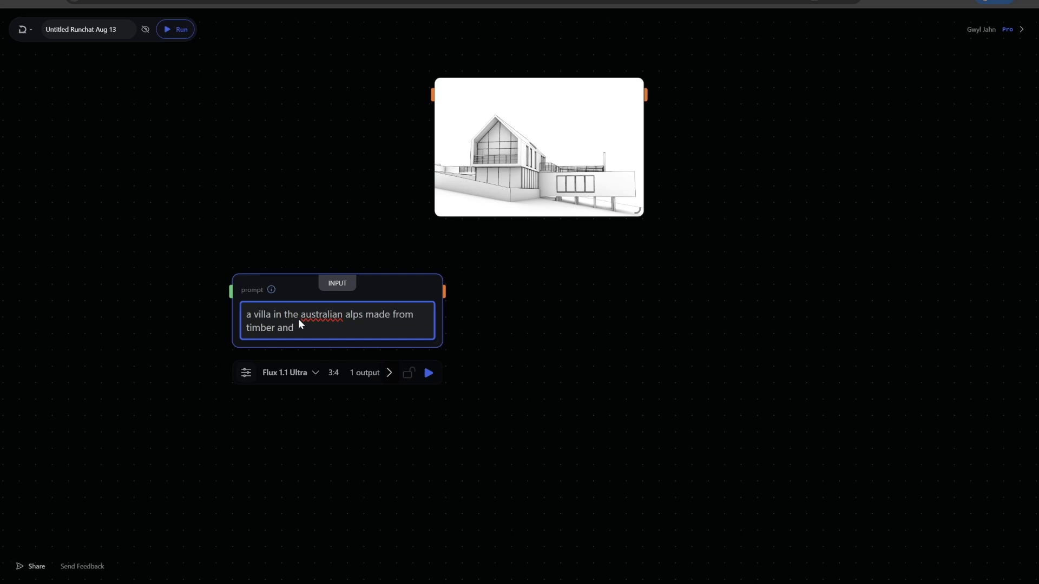
pyautogui.write(' steel, long land')
pyautogui.hotkey('ctrl', 'BackSpace')
pyautogui.hotkey('ctrl', 'BackSpace')
pyautogui.write('evening sunlight, foreground grasse')
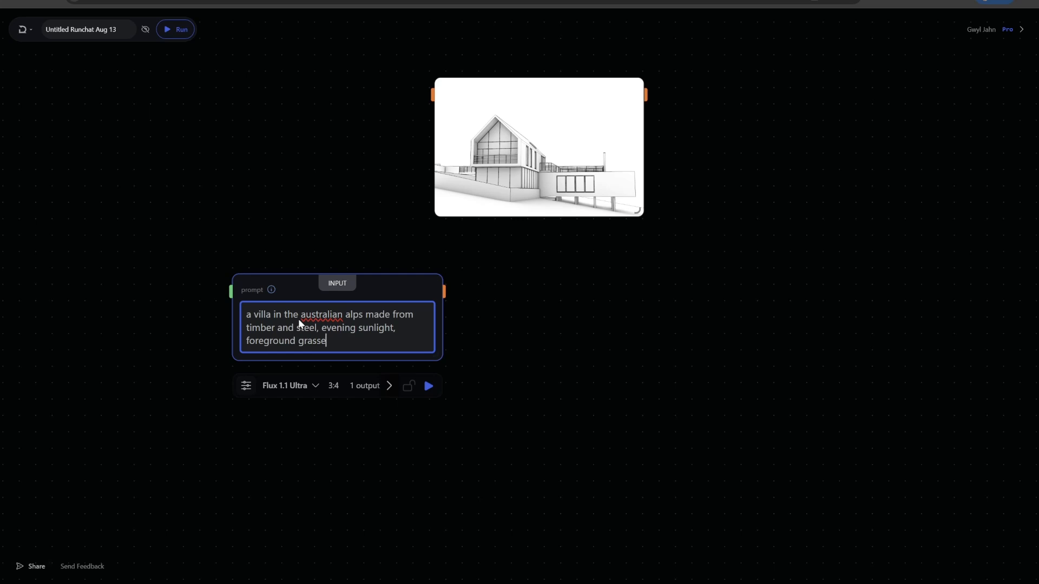
pyautogui.write('s, eucalyptus and shrubs, ')
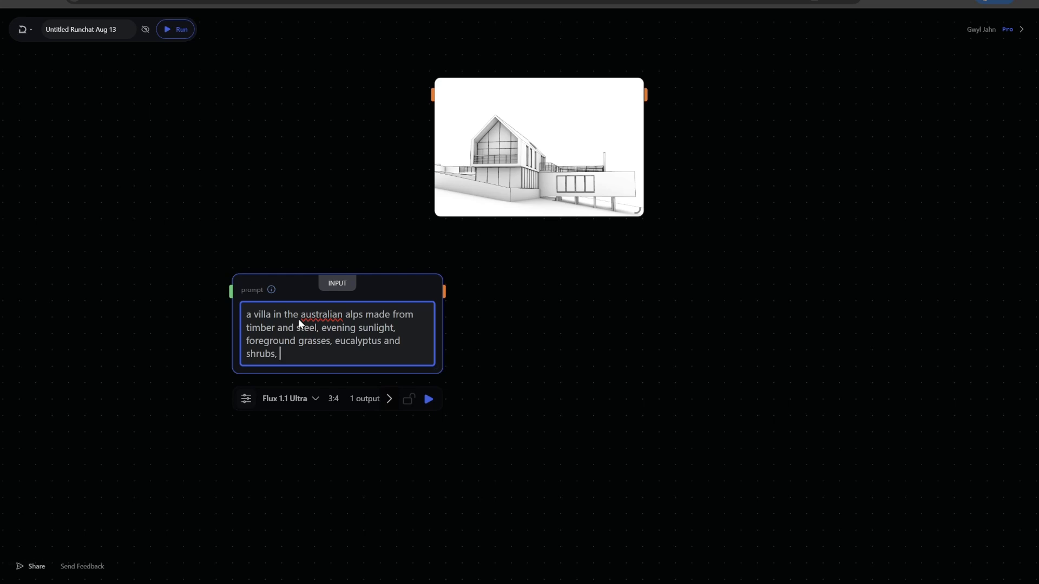
pyautogui.write('double height glazing')
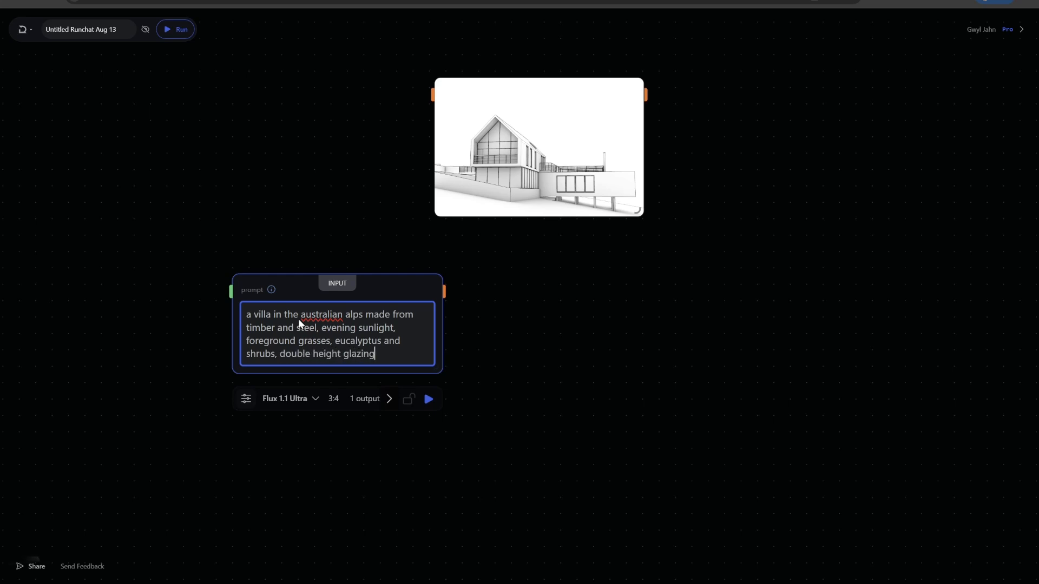
# Set the Flux node to a 1:1 aspect ratio with 4 variations, run it, and move it further from the screenshot
pyautogui.click(334, 399)
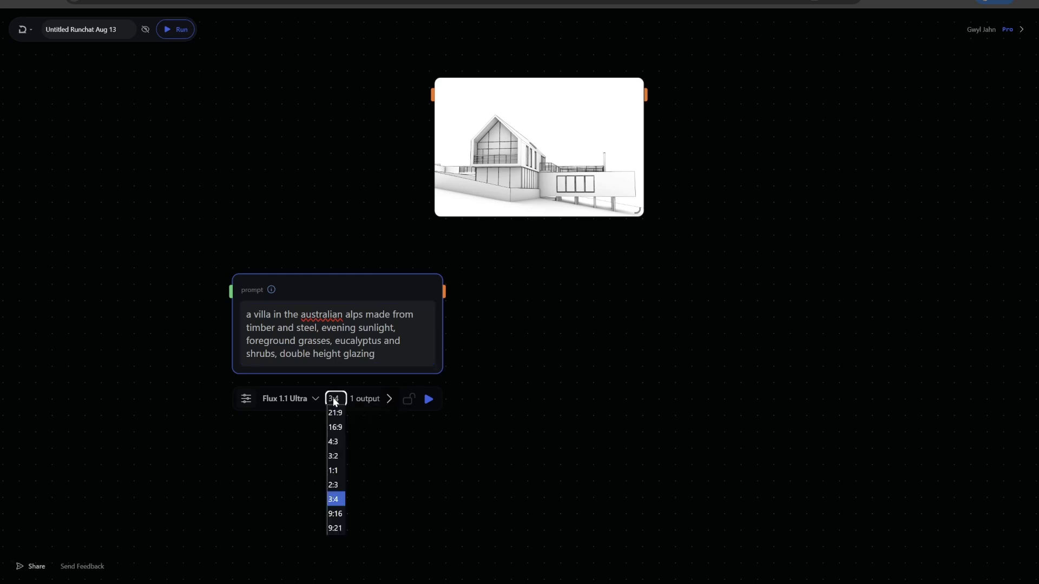
pyautogui.click(338, 471)
pyautogui.click(366, 398)
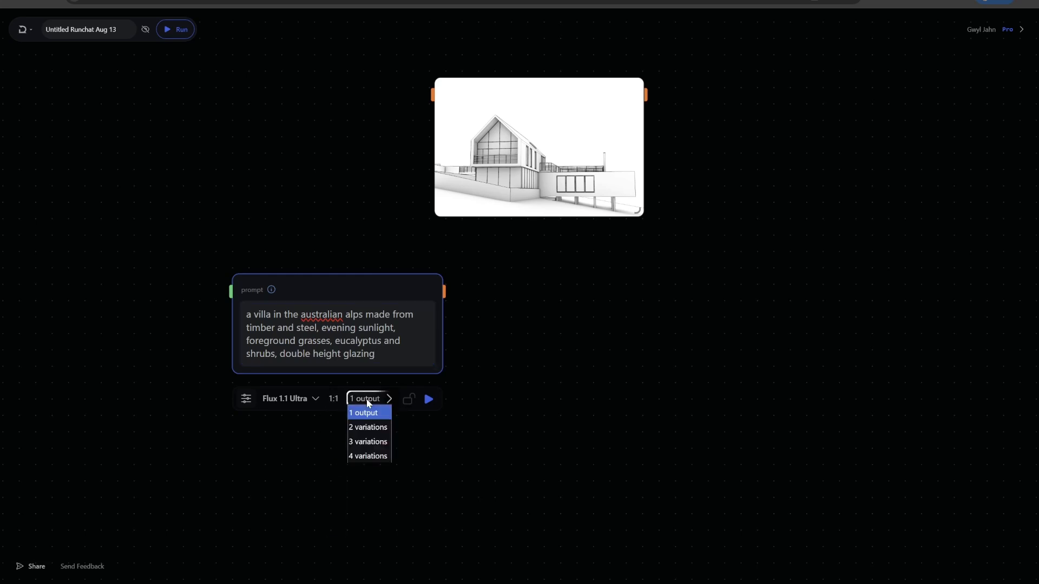
pyautogui.click(368, 457)
pyautogui.click(427, 399)
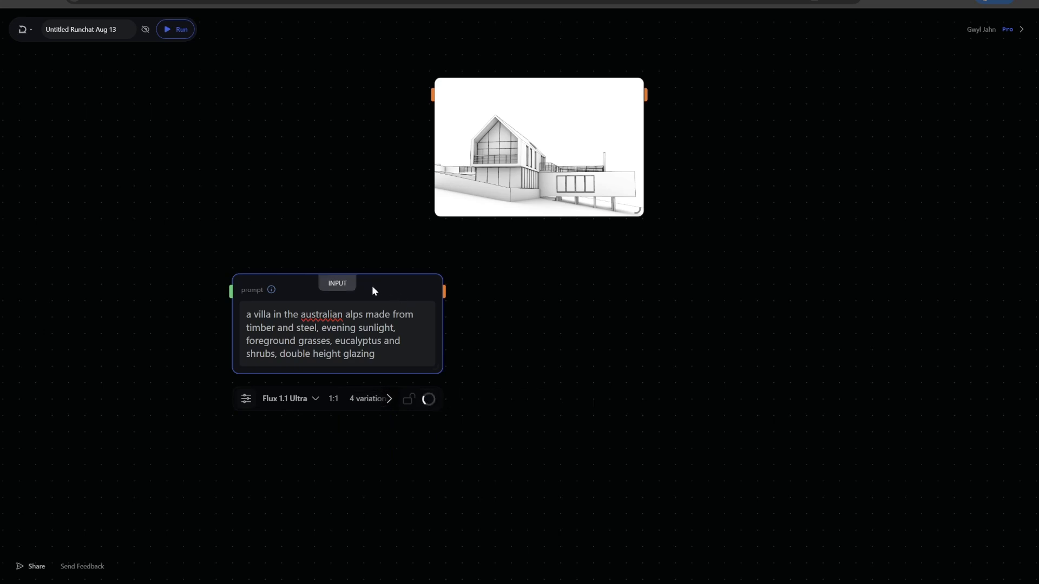
pyautogui.moveTo(371, 286); pyautogui.dragTo(294, 206)
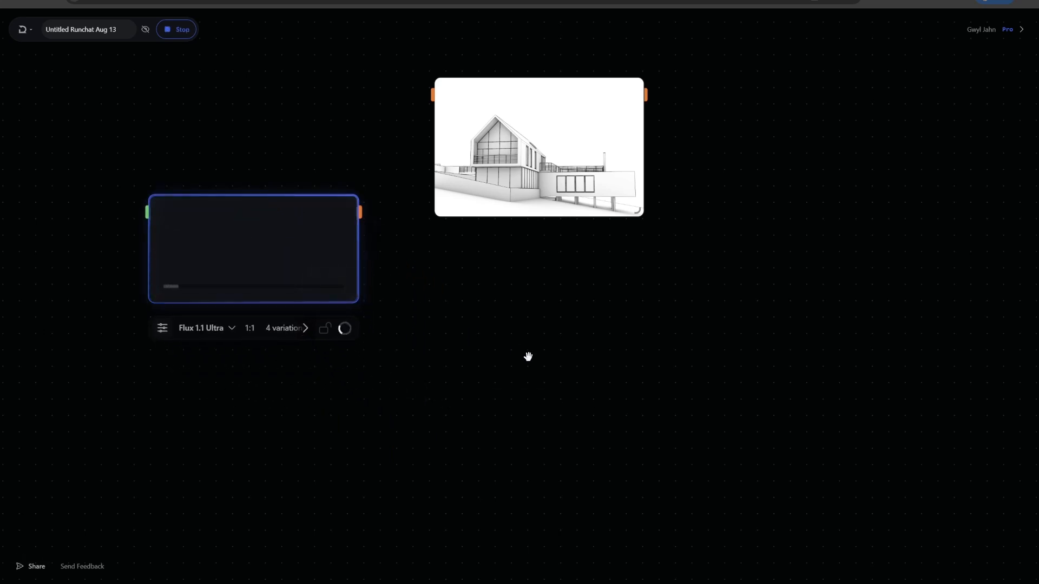
# Pull the lower-left generated villa image out of the Flux output as a separate image node beneath the house screenshot
pyautogui.moveTo(459, 354); pyautogui.dragTo(455, 323)
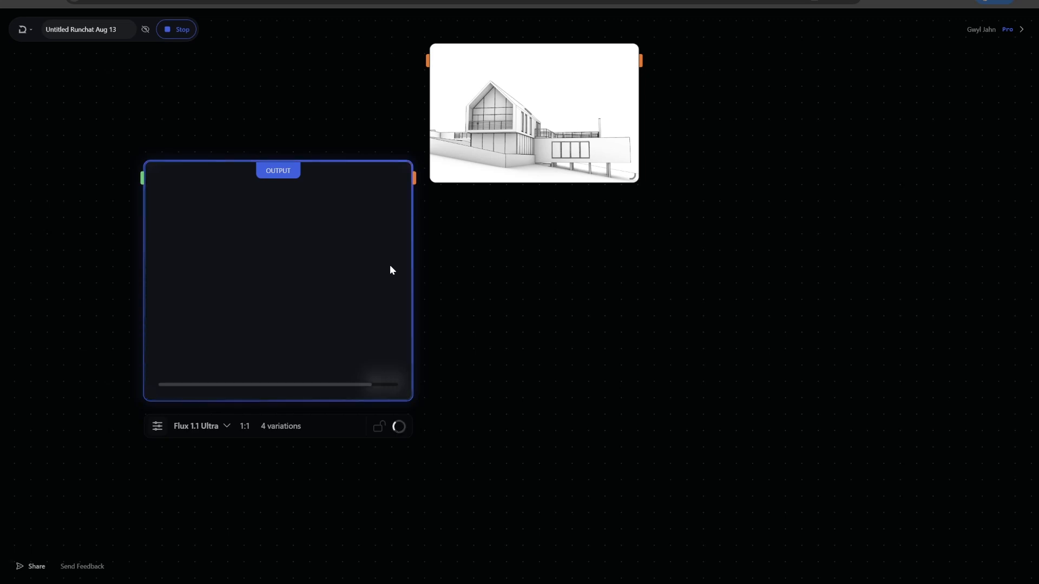
pyautogui.scroll(-2, 671, 281)
pyautogui.moveTo(677, 285); pyautogui.dragTo(577, 279)
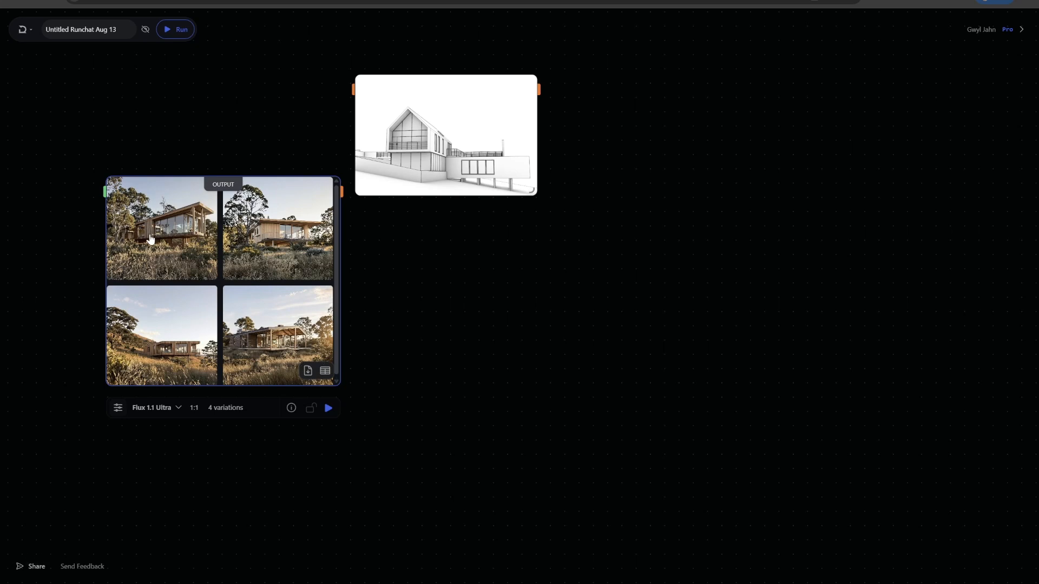
pyautogui.moveTo(159, 336); pyautogui.dragTo(457, 319)
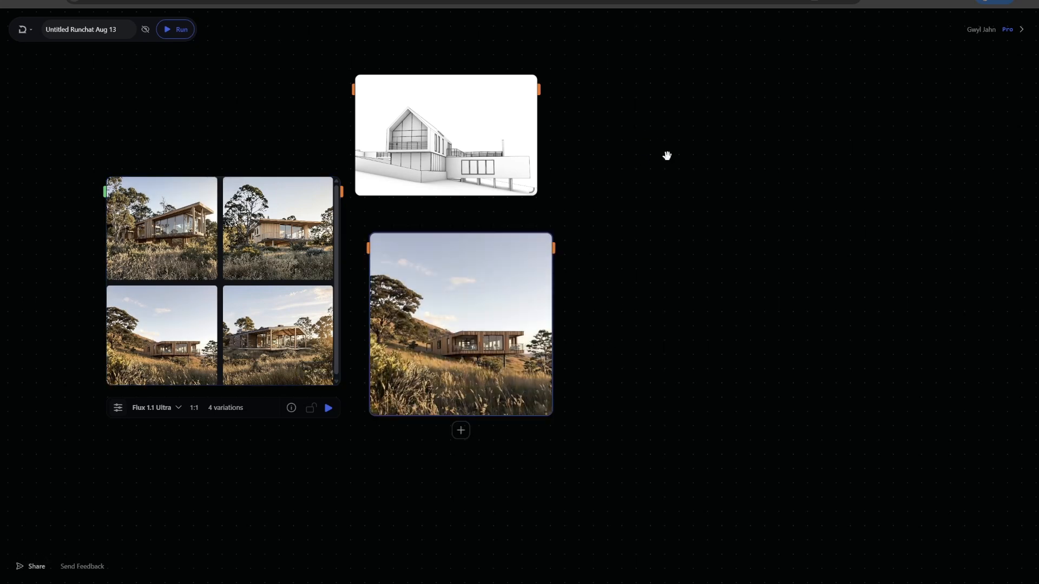
# Add an SDXL IPAdapter node to the right of the two image nodes
pyautogui.doubleClick(685, 136)
pyautogui.write('sdxl')
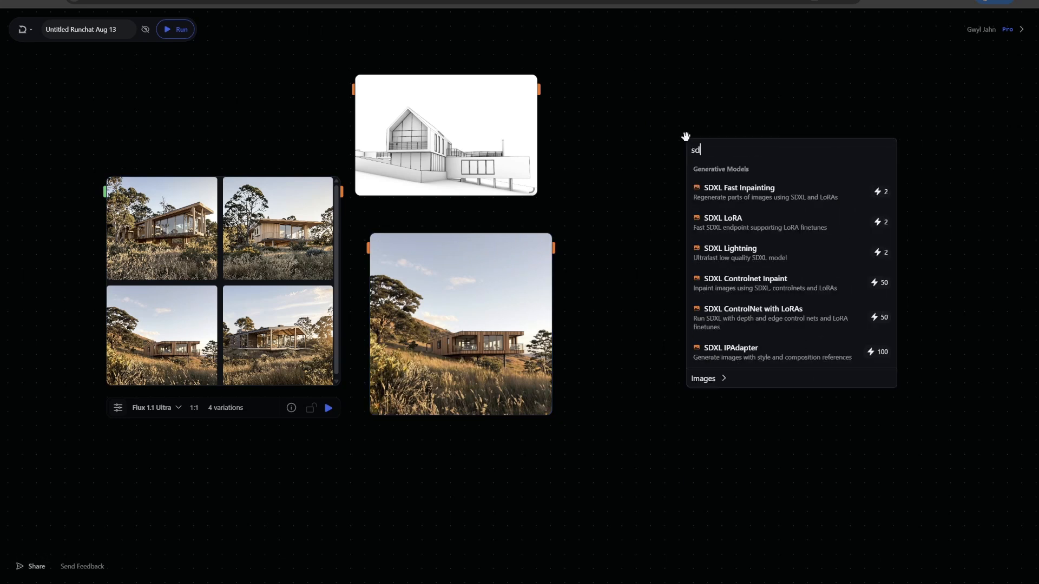
pyautogui.click(741, 346)
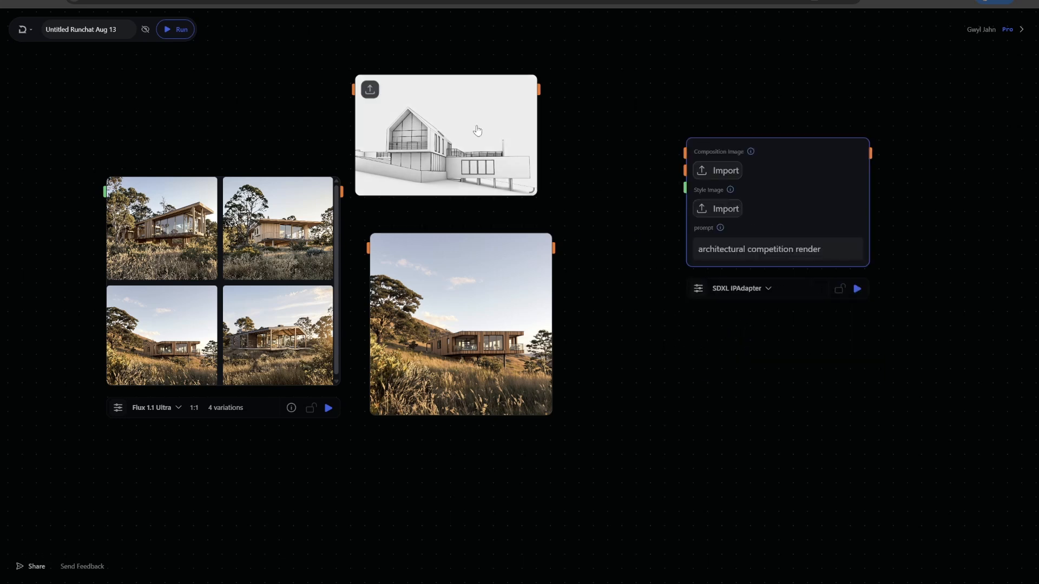
# Connect the house screenshot to the IPAdapter's composition image input and the generated villa image to its style image input
pyautogui.moveTo(477, 131); pyautogui.dragTo(492, 145)
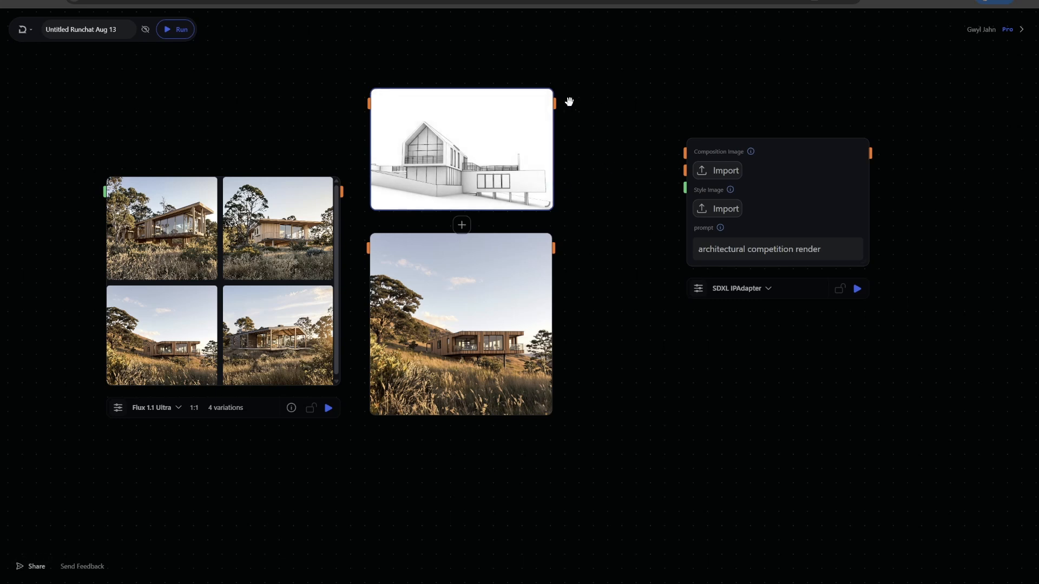
pyautogui.moveTo(554, 102)
pyautogui.mouseDown()
pyautogui.moveTo(658, 134)
pyautogui.moveTo(670, 149)
pyautogui.mouseUp()
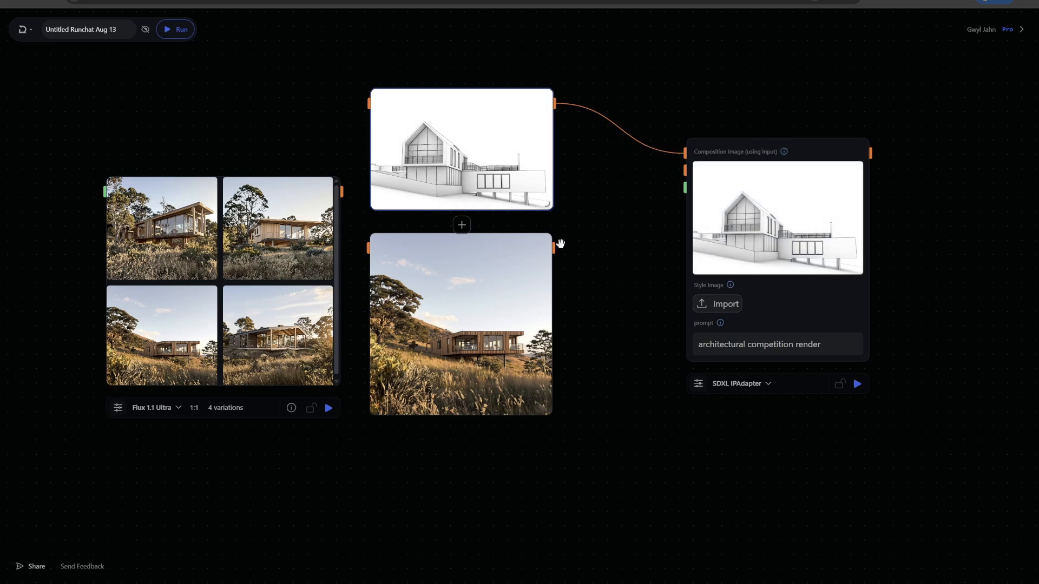
pyautogui.moveTo(555, 246); pyautogui.dragTo(625, 170)
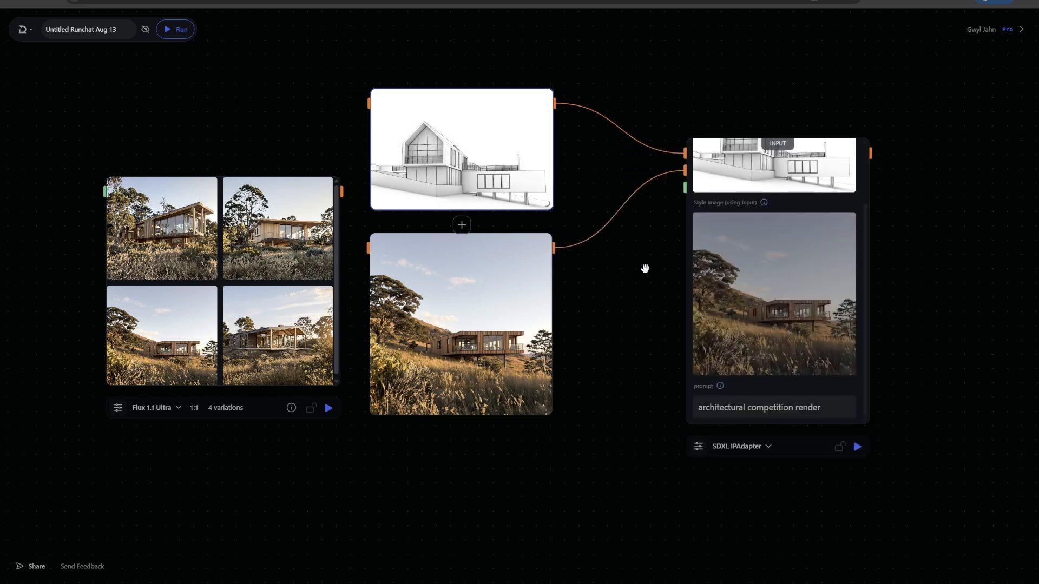
# Replace the SDXL IPAdapter prompt with a copy of the villa prompt from the Flux 1.1 Ultra node
pyautogui.moveTo(645, 338); pyautogui.dragTo(601, 311)
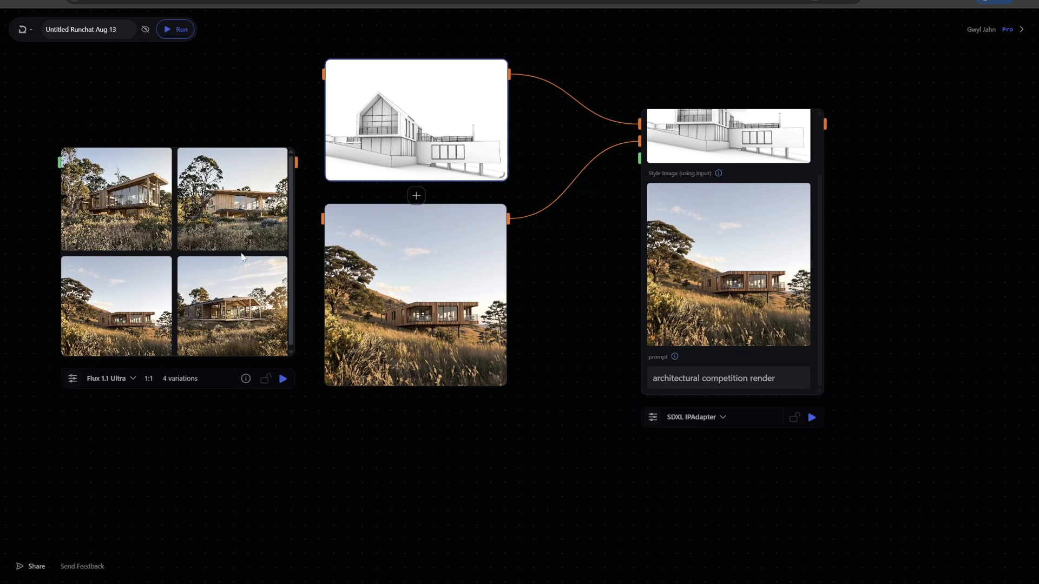
pyautogui.click(177, 155)
pyautogui.click(143, 184)
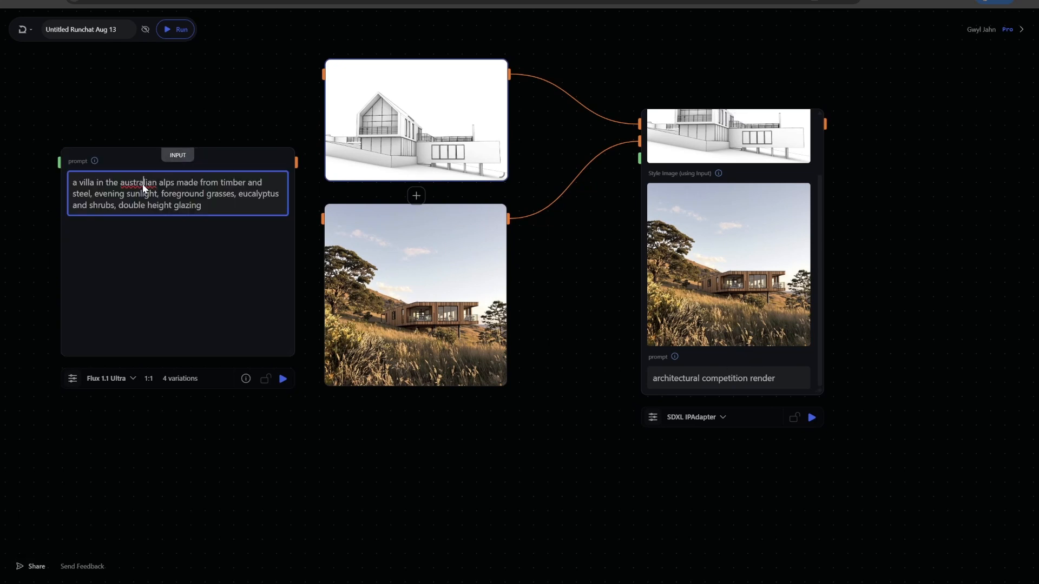
pyautogui.hotkey('ctrl', 'a')
pyautogui.hotkey('ctrl', 'c')
pyautogui.click(703, 380)
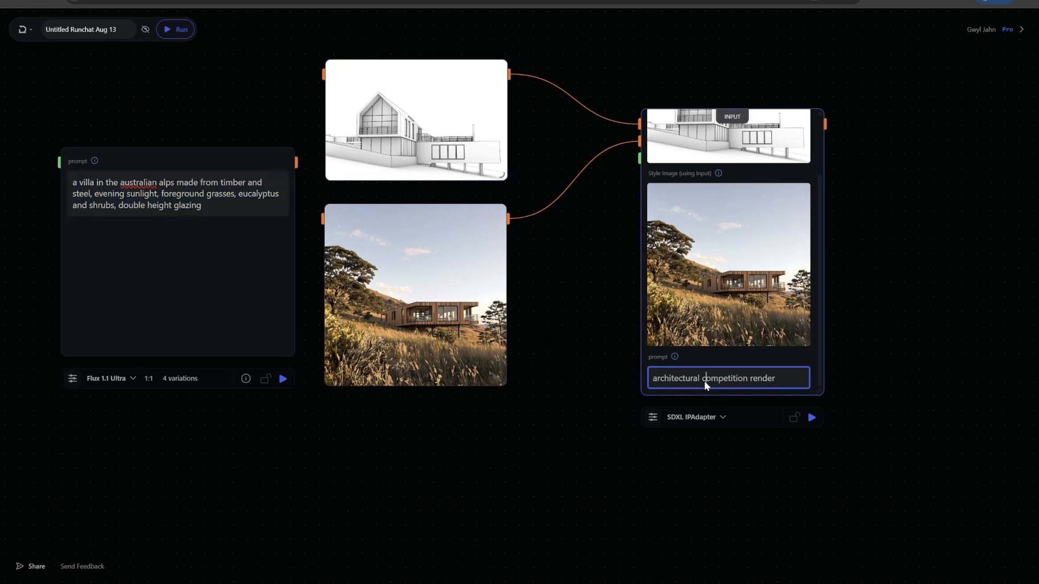
pyautogui.hotkey('ctrl', 'a')
pyautogui.hotkey('ctrl', 'v')
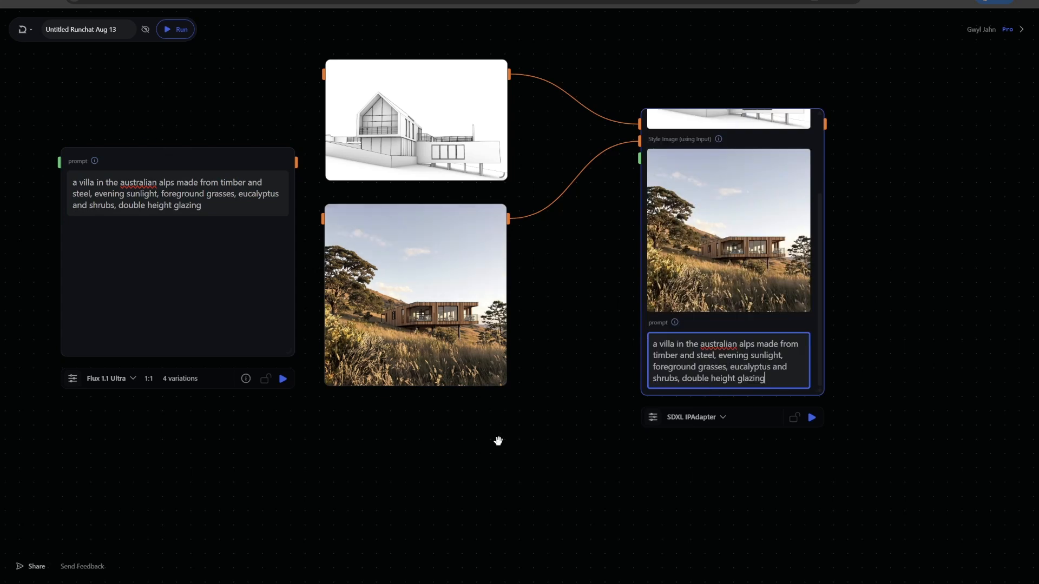
# Enlarge the SDXL IPAdapter node and review its composition image, style image and prompt inputs
pyautogui.moveTo(821, 394); pyautogui.dragTo(918, 418)
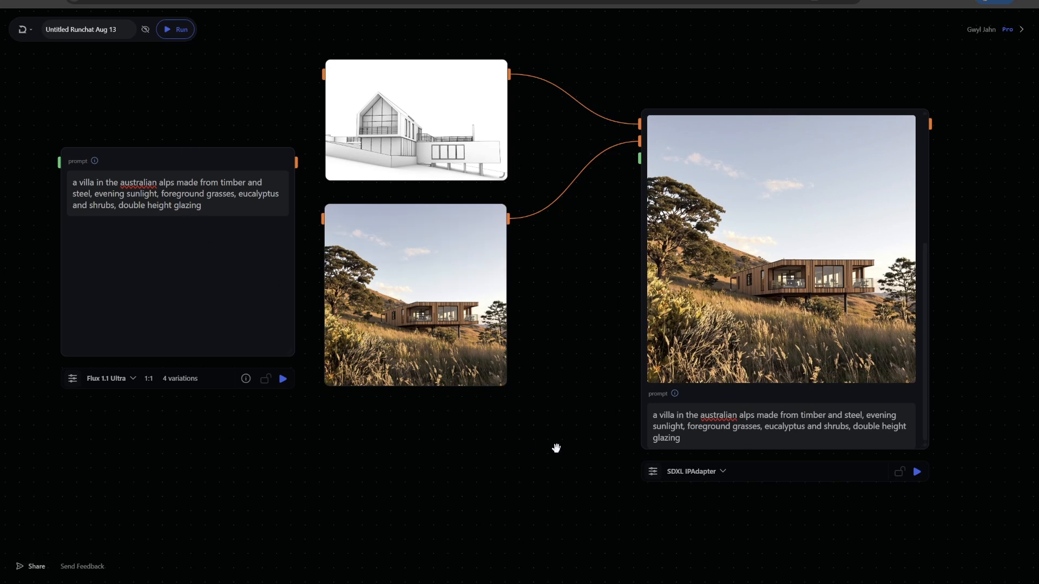
pyautogui.scroll(-2, 512, 472)
pyautogui.hscroll(2, 476, 463)
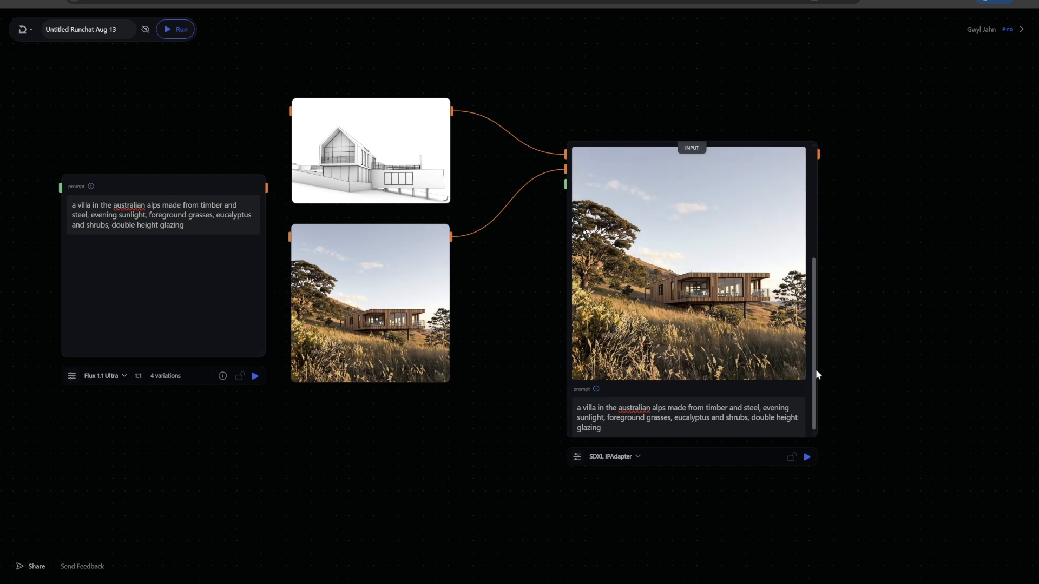
pyautogui.moveTo(814, 370); pyautogui.dragTo(810, 253)
pyautogui.scroll(-3, 812, 335)
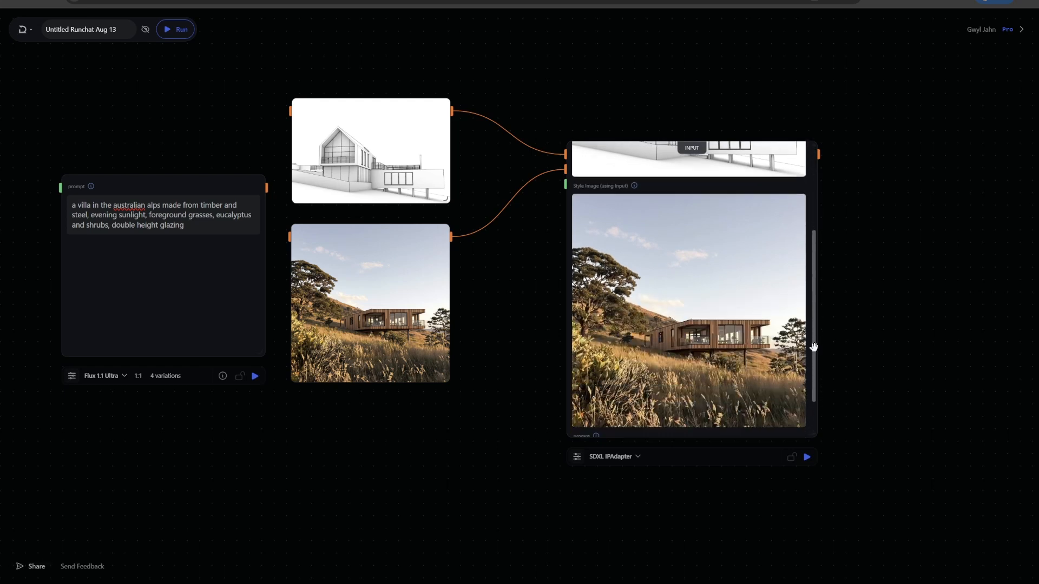
# Set the edge parameter of the SDXL IPAdapter node to 0.2
pyautogui.click(576, 458)
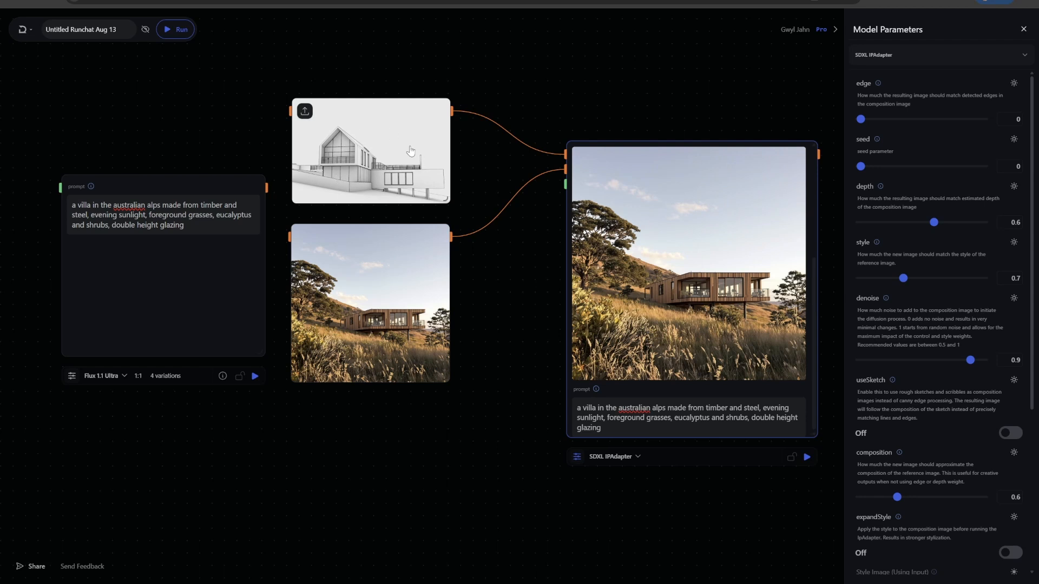
pyautogui.moveTo(861, 119); pyautogui.dragTo(886, 124)
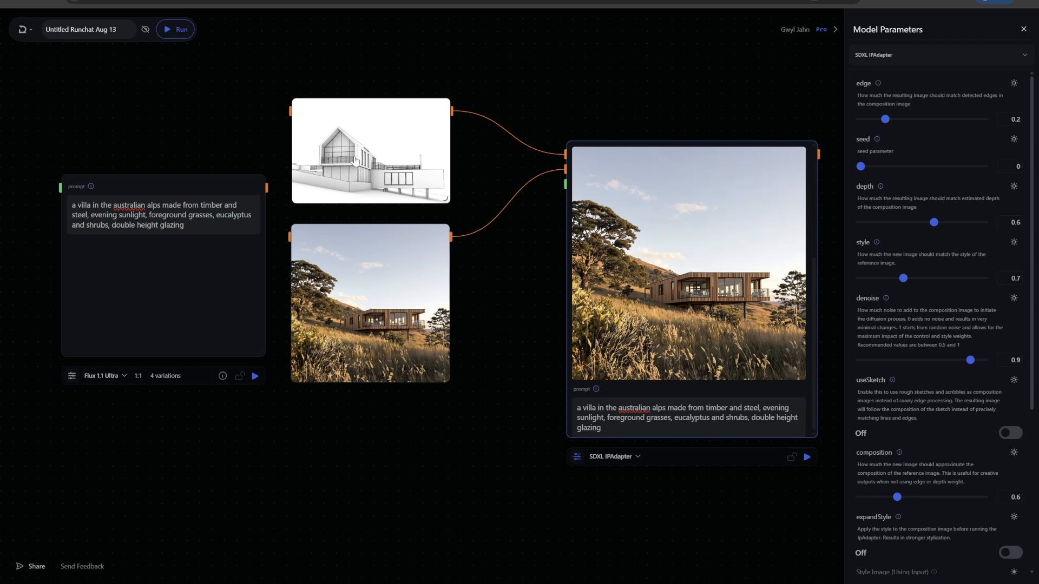
pyautogui.moveTo(434, 141)
# Review the remaining SDXL IPAdapter parameters and turn on resizeImage
pyautogui.scroll(-2, 961, 391)
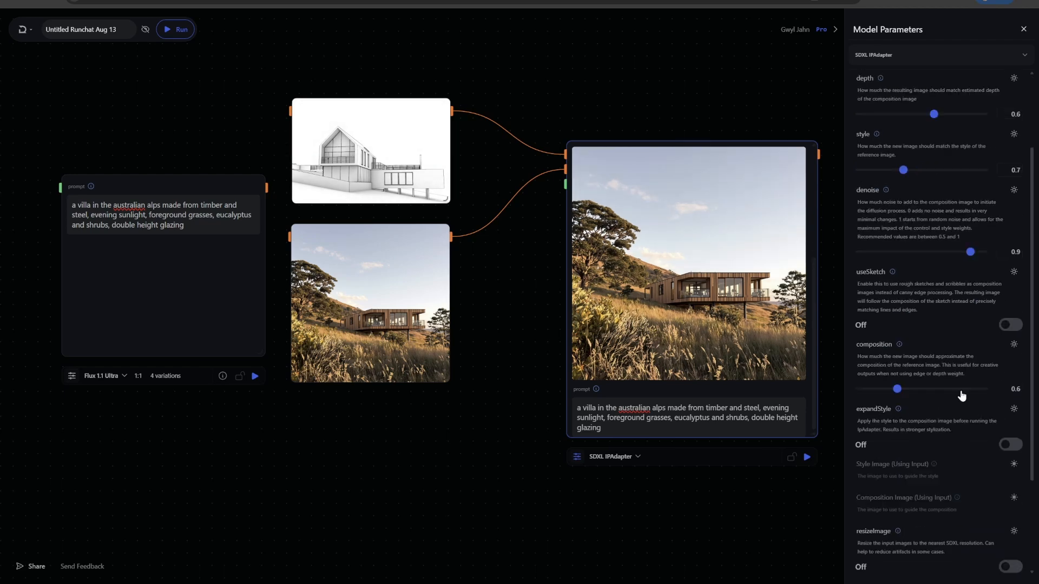
pyautogui.scroll(-2, 961, 395)
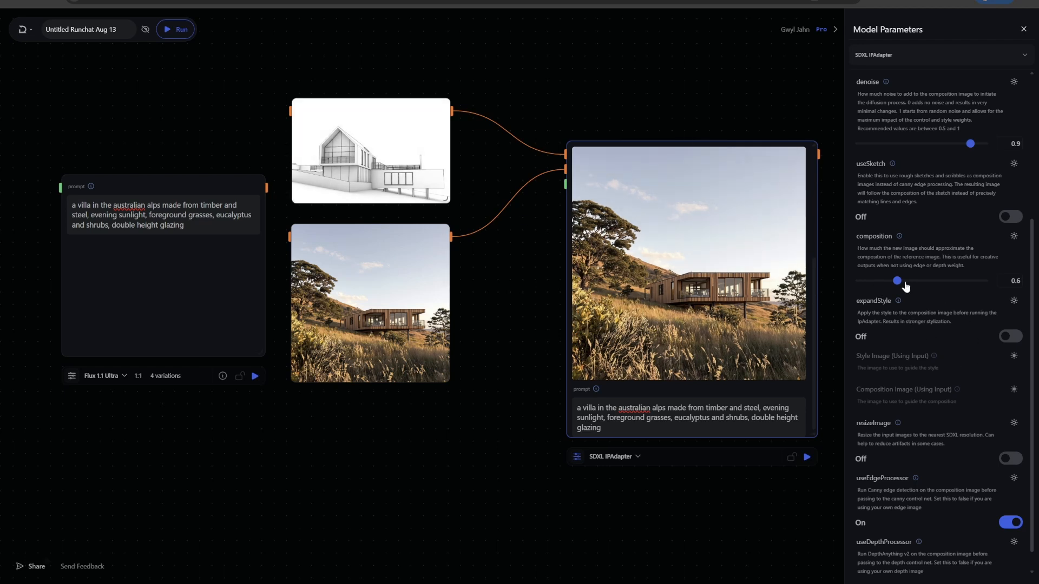
pyautogui.scroll(-1, 950, 384)
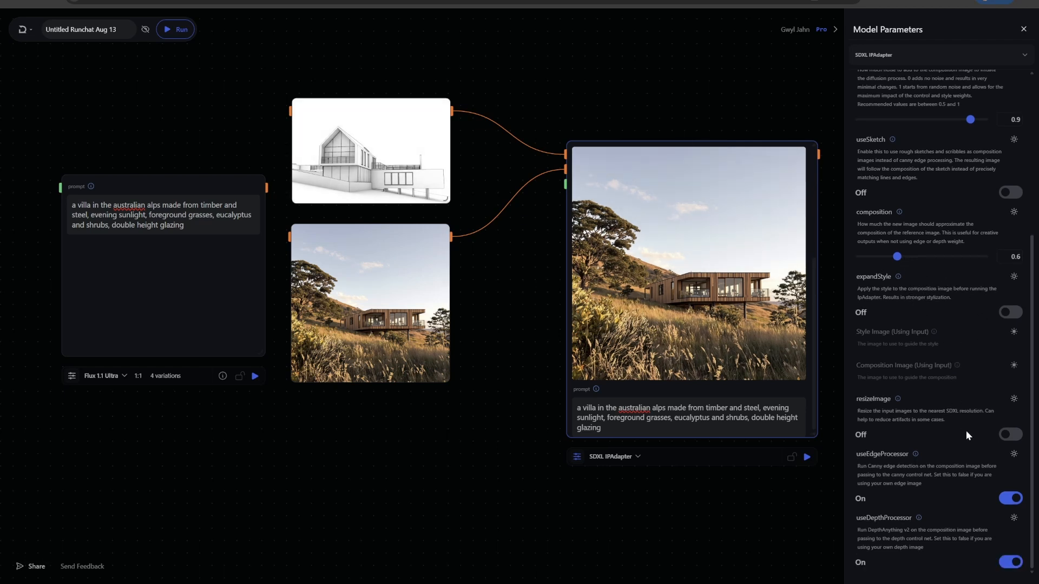
pyautogui.click(1009, 434)
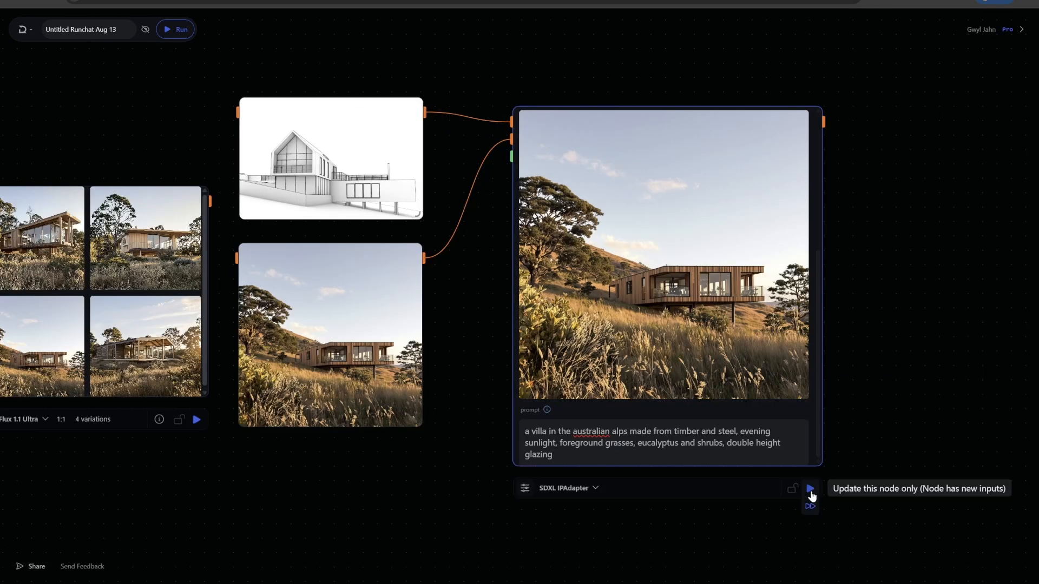
# Run only the SDXL IPAdapter node to generate the house render
pyautogui.click(811, 490)
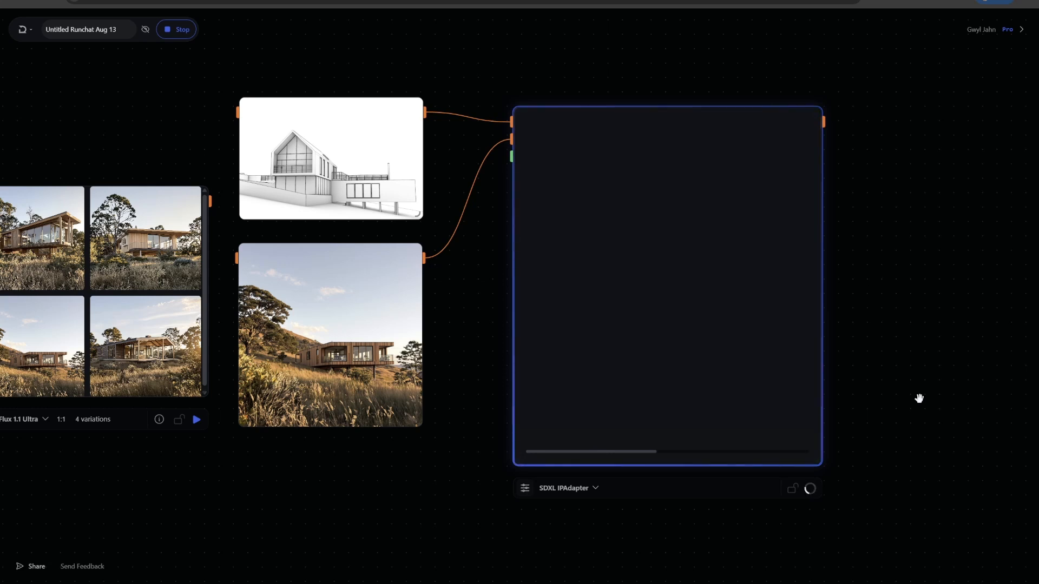
pyautogui.moveTo(346, 393)
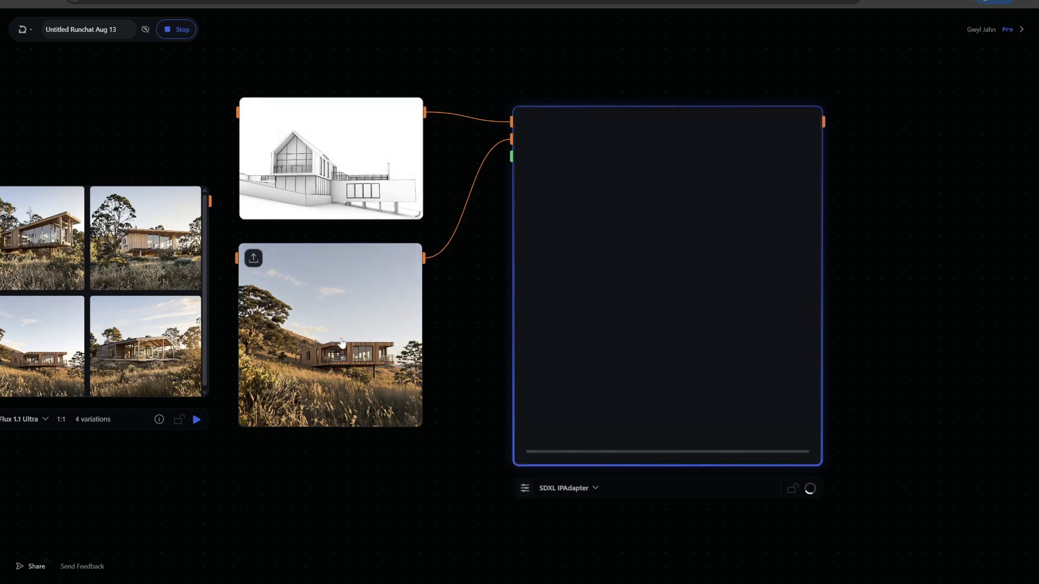
pyautogui.moveTo(863, 456); pyautogui.dragTo(790, 358)
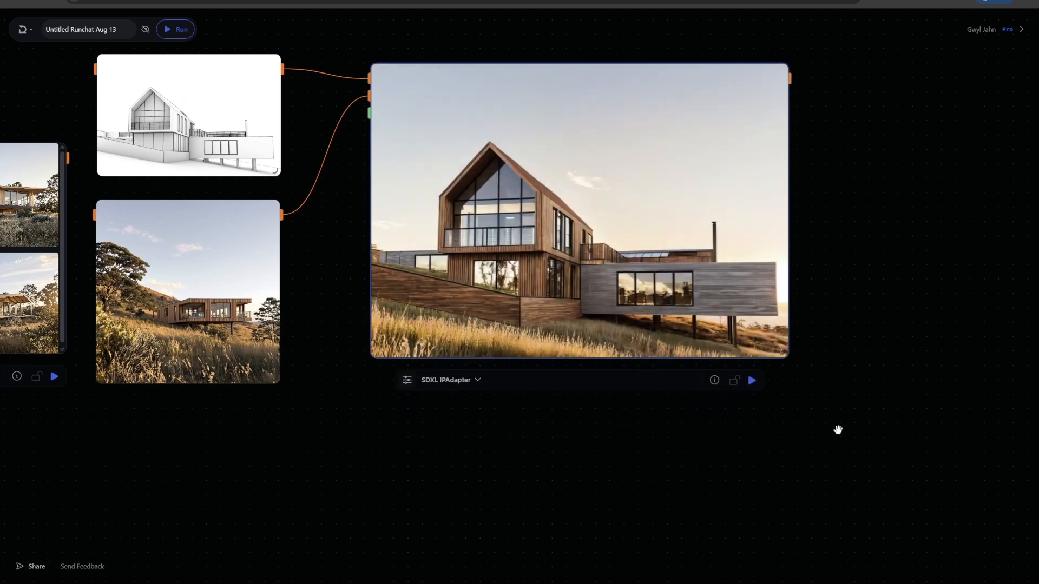
# Examine the SDXL IPAdapter render up close, checking the cladding, windows, timber walls and grass, and compare it with the source images
pyautogui.scroll(5, 823, 278)
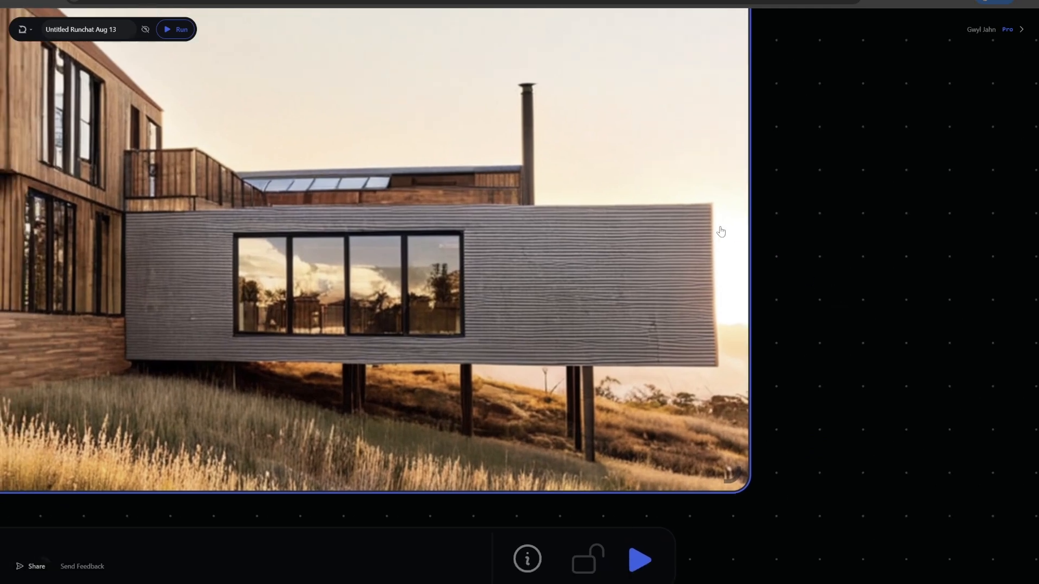
pyautogui.moveTo(711, 229)
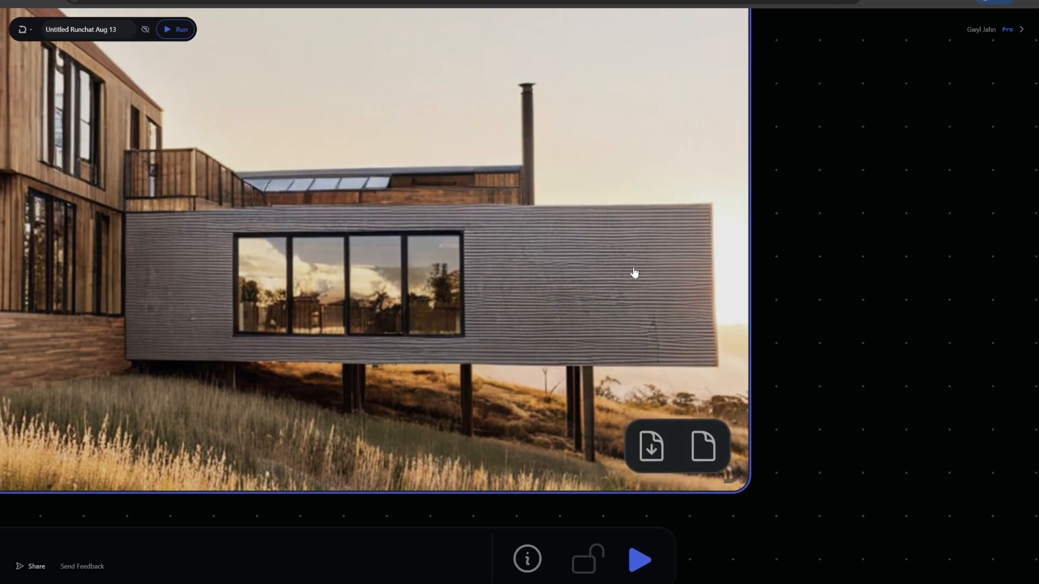
pyautogui.scroll(-2, 876, 322)
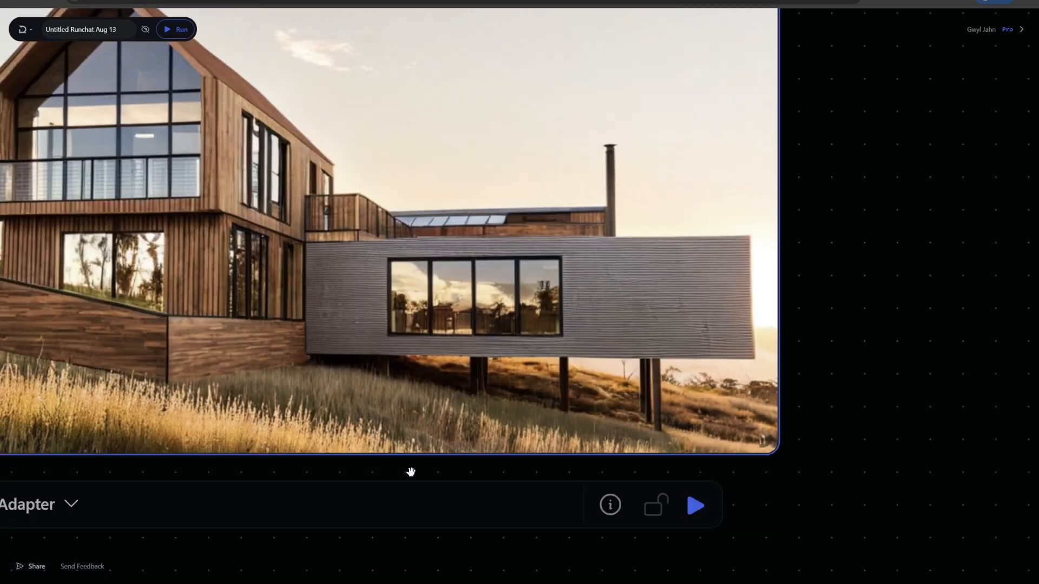
pyautogui.moveTo(209, 503); pyautogui.dragTo(421, 532)
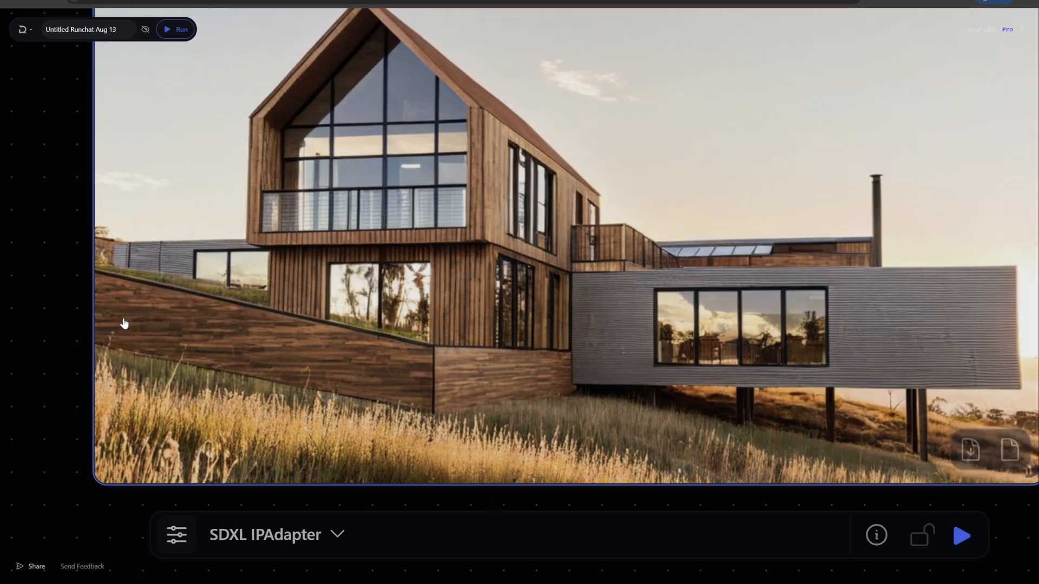
pyautogui.scroll(-1, 67, 243)
pyautogui.scroll(-4, 66, 243)
pyautogui.scroll(-1, 599, 288)
pyautogui.moveTo(629, 299); pyautogui.dragTo(915, 264)
pyautogui.moveTo(858, 312); pyautogui.dragTo(916, 351)
pyautogui.scroll(-3, 916, 352)
pyautogui.moveTo(837, 402); pyautogui.dragTo(721, 401)
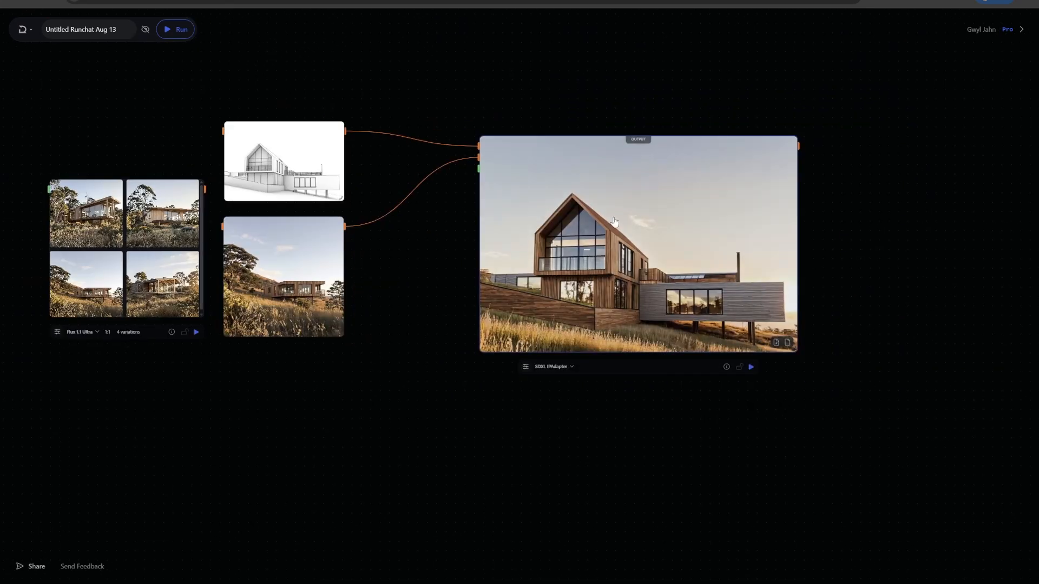
# Move the SDXL IPAdapter node closer to the two image nodes
pyautogui.moveTo(603, 218); pyautogui.dragTo(527, 206)
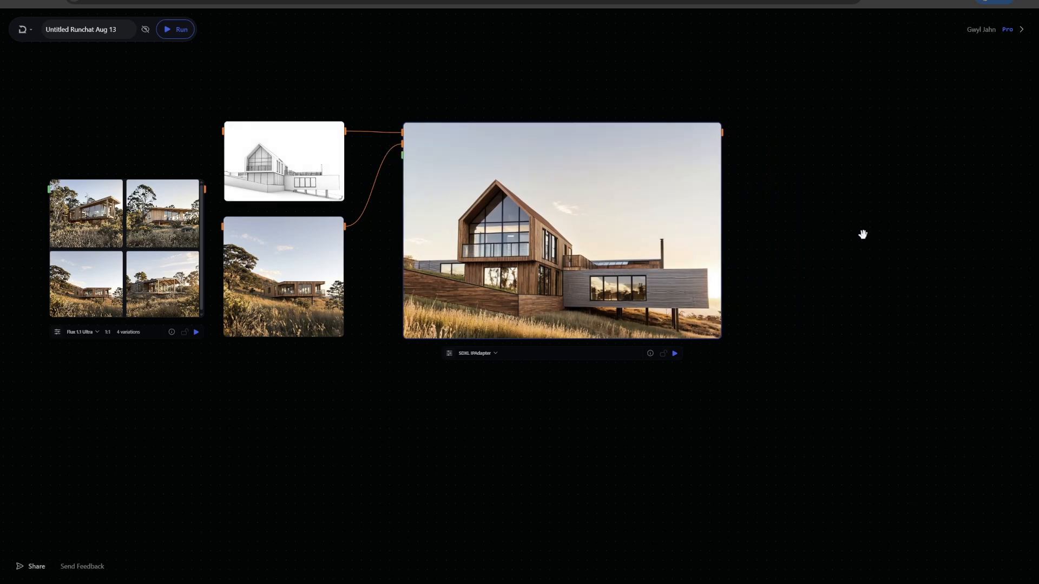
pyautogui.moveTo(826, 196); pyautogui.dragTo(696, 193)
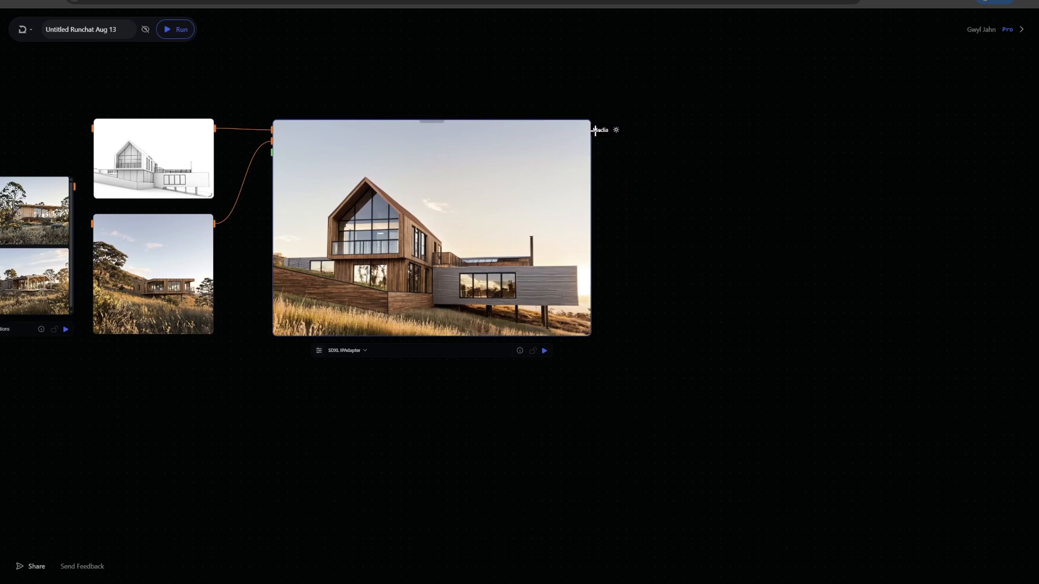
# Add a FLUX.1 Krea [dev] node fed by the SDXL IPAdapter's output image and enlarge it
pyautogui.moveTo(593, 129); pyautogui.dragTo(651, 126)
pyautogui.write('flux')
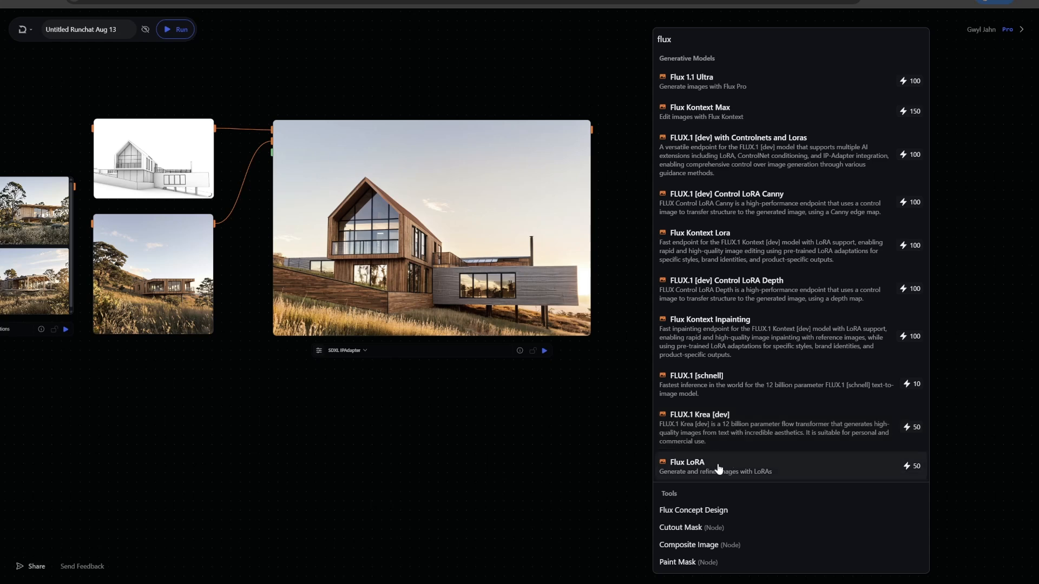
pyautogui.click(723, 424)
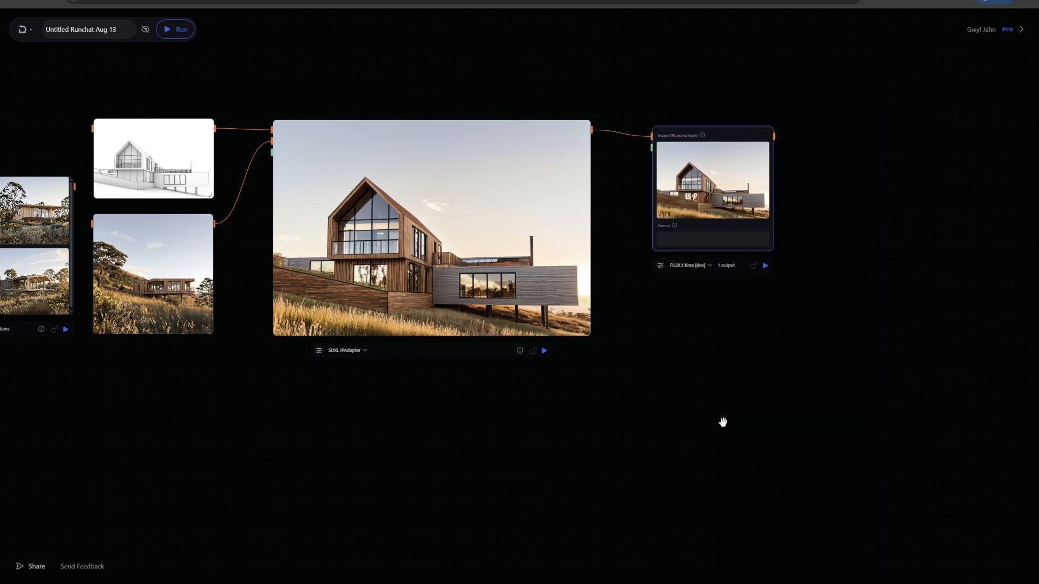
pyautogui.moveTo(770, 250); pyautogui.dragTo(926, 300)
# Copy the villa prompt from the SDXL IPAdapter node into the FLUX.1 Krea [dev] prompt
pyautogui.click(438, 128)
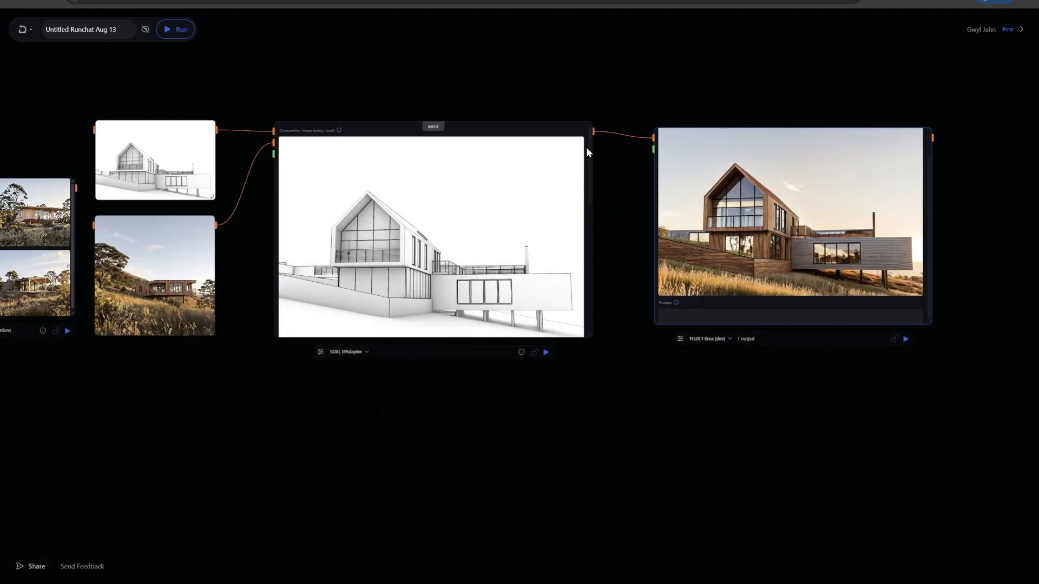
pyautogui.moveTo(589, 148)
pyautogui.mouseDown()
pyautogui.moveTo(594, 297)
pyautogui.moveTo(541, 306)
pyautogui.mouseUp()
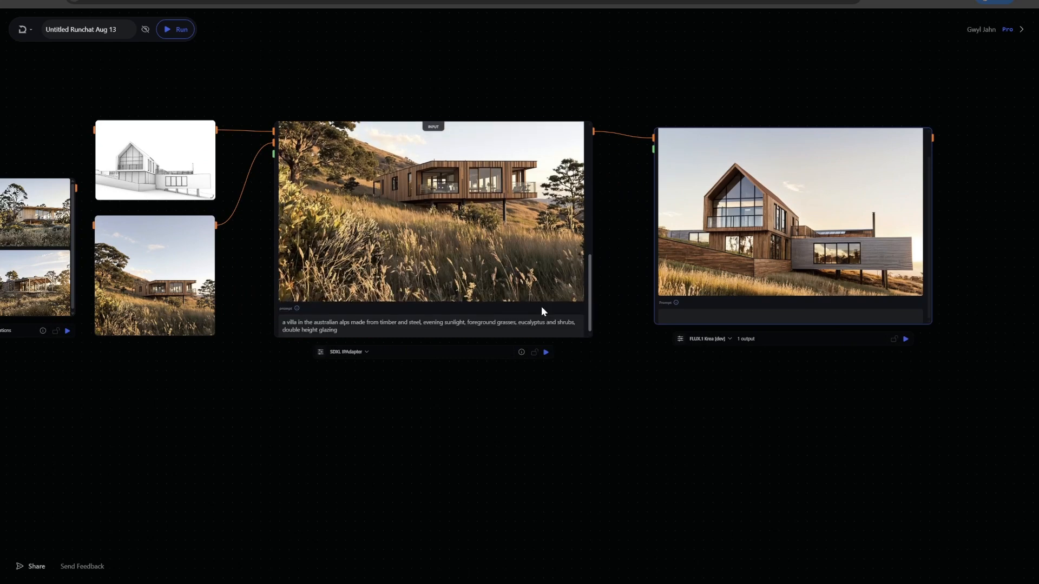
pyautogui.tripleClick(401, 321)
pyautogui.hotkey('ctrl', 'c')
pyautogui.click(722, 316)
pyautogui.hotkey('ctrl', 'v')
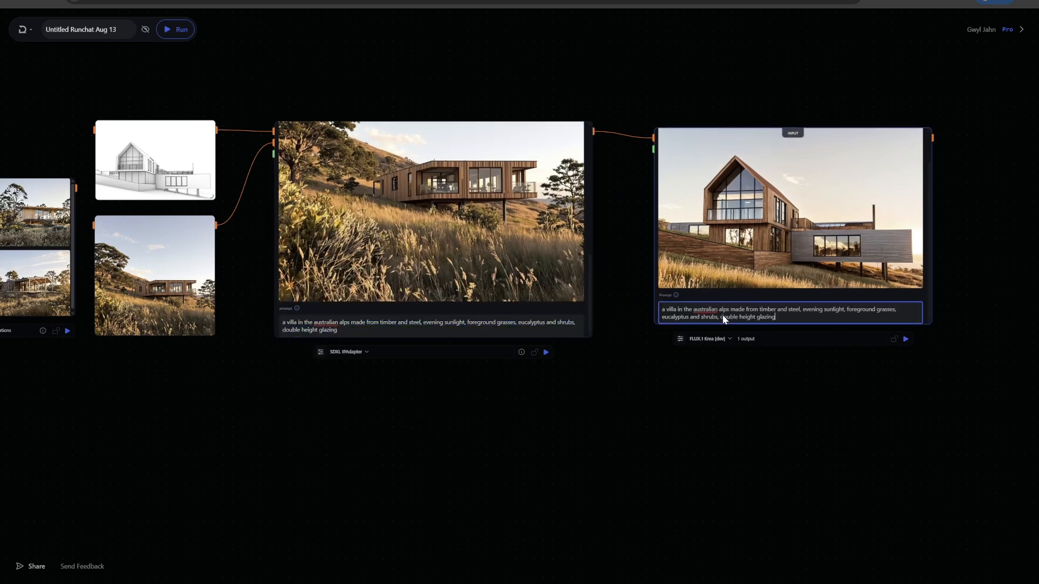
# Set the FLUX.1 Krea [dev] strength to 0.25 and run that node
pyautogui.click(680, 339)
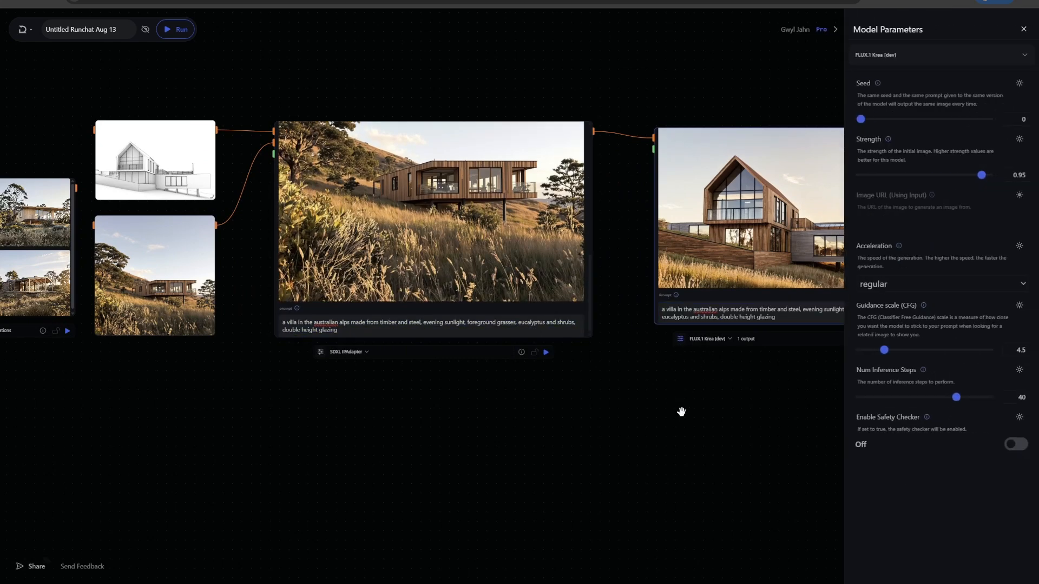
pyautogui.moveTo(680, 413); pyautogui.dragTo(487, 410)
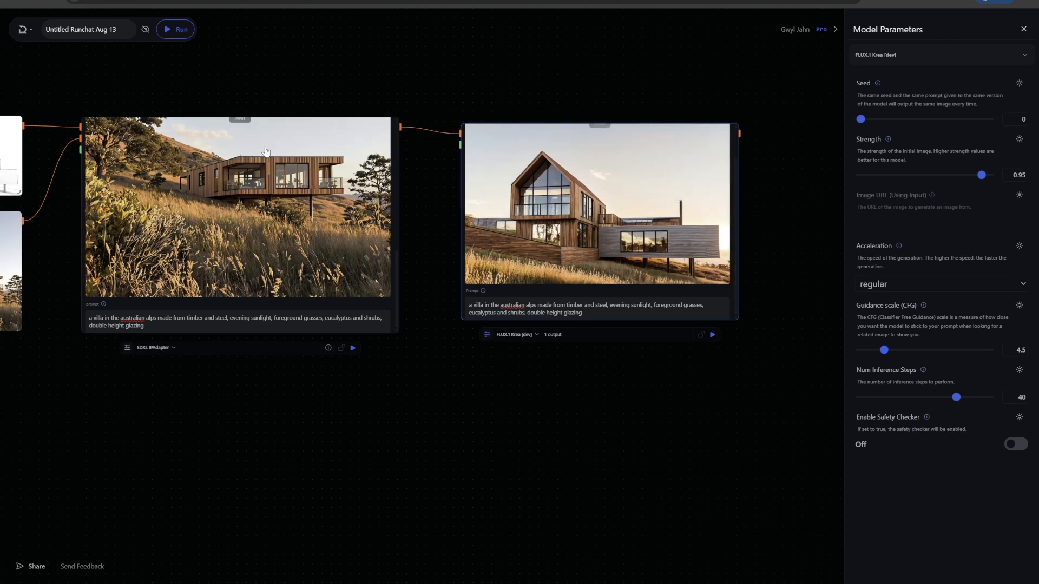
pyautogui.click(240, 126)
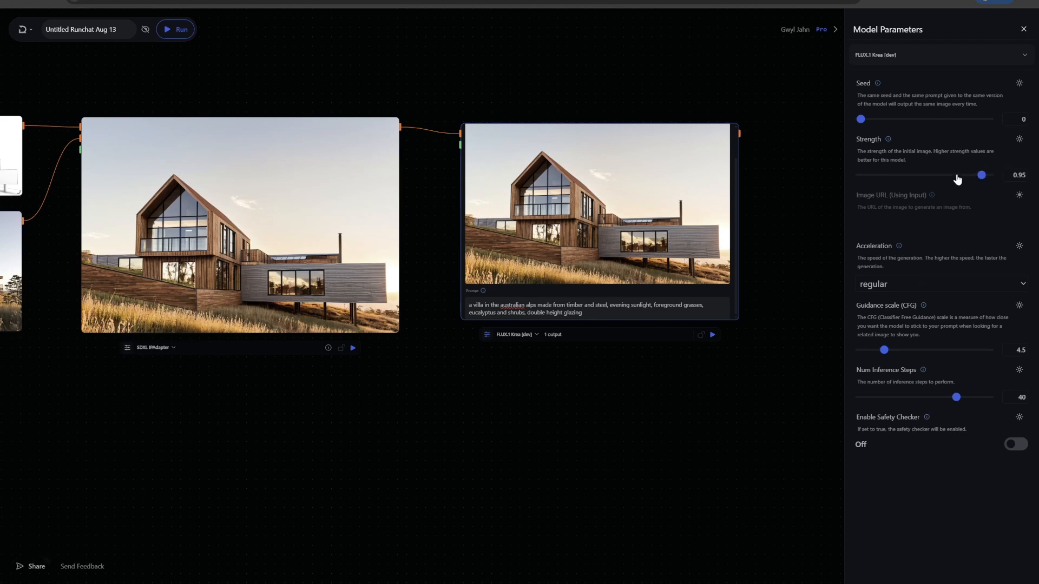
pyautogui.moveTo(981, 177); pyautogui.dragTo(860, 179)
pyautogui.moveTo(860, 180); pyautogui.dragTo(1016, 190)
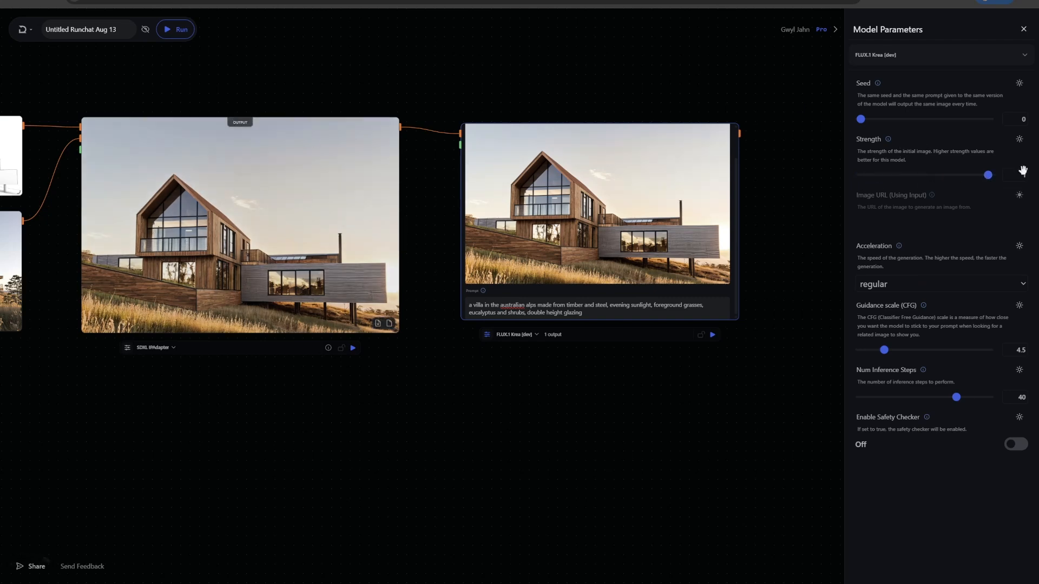
pyautogui.moveTo(987, 181); pyautogui.dragTo(898, 182)
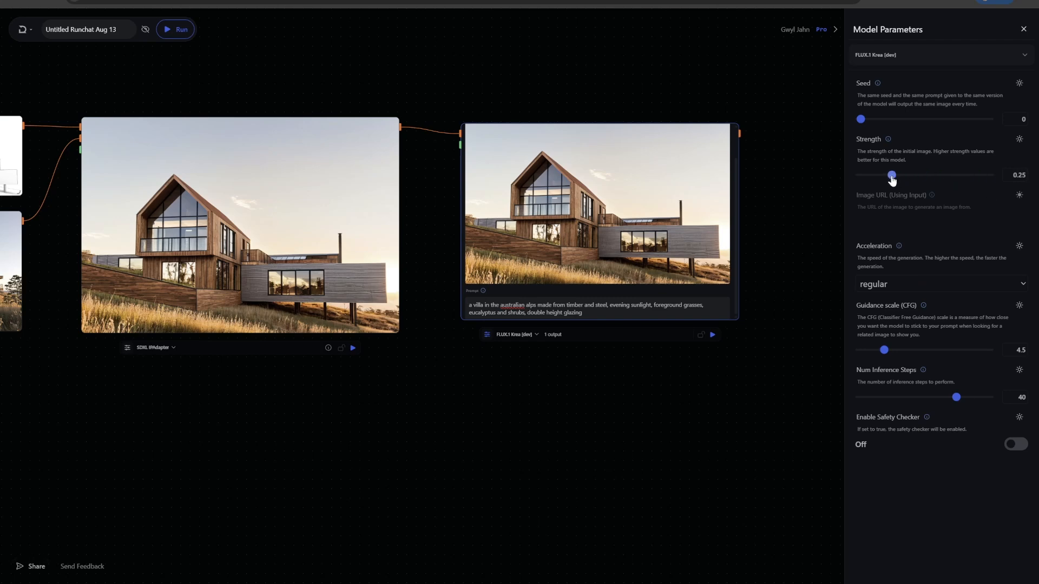
pyautogui.click(712, 335)
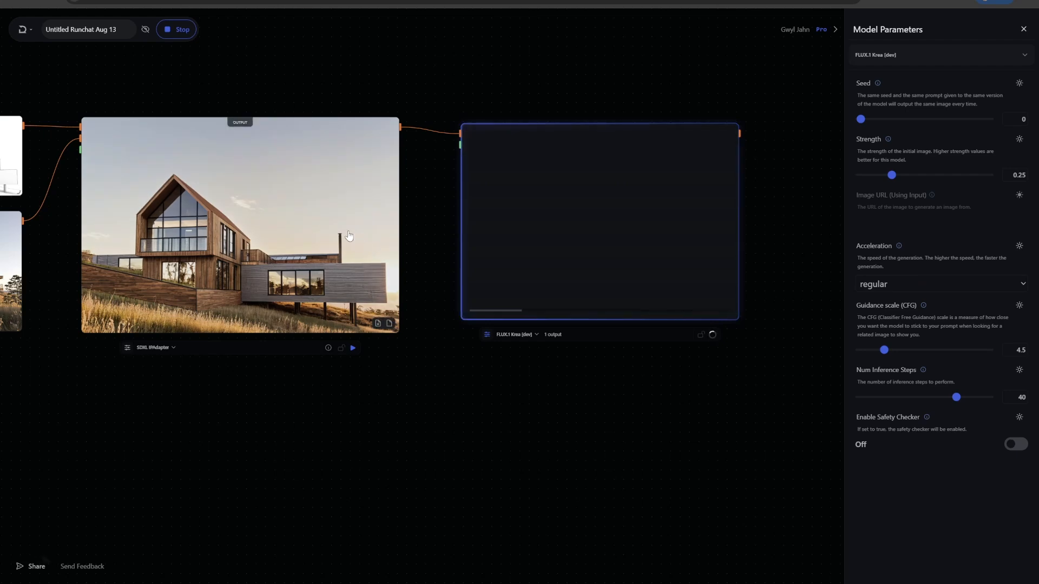
# Inspect the FLUX.1 Krea [dev] result up close against the IPAdapter render, checking the cladding, timber and grass detail
pyautogui.scroll(5, 350, 415)
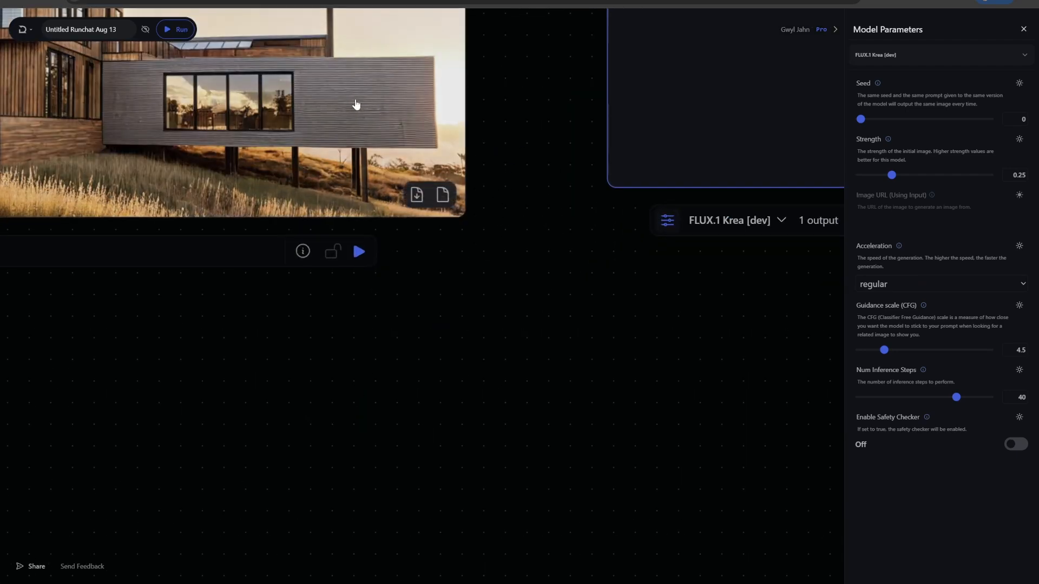
pyautogui.moveTo(606, 354); pyautogui.dragTo(207, 432)
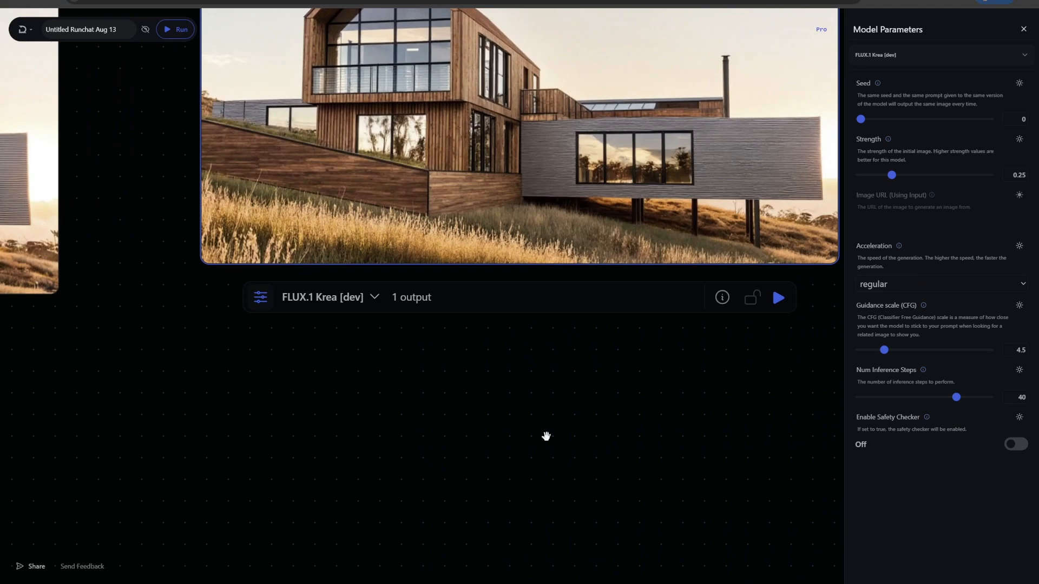
pyautogui.moveTo(544, 433); pyautogui.dragTo(373, 465)
pyautogui.scroll(2, 673, 223)
pyautogui.scroll(2, 673, 223)
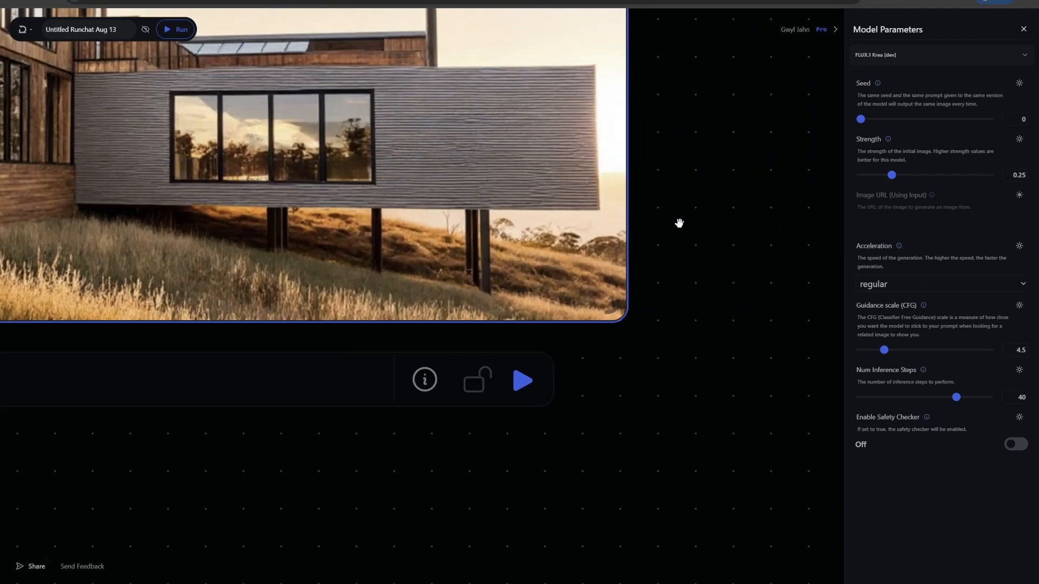
pyautogui.scroll(-5, 681, 225)
pyautogui.moveTo(275, 386); pyautogui.dragTo(321, 494)
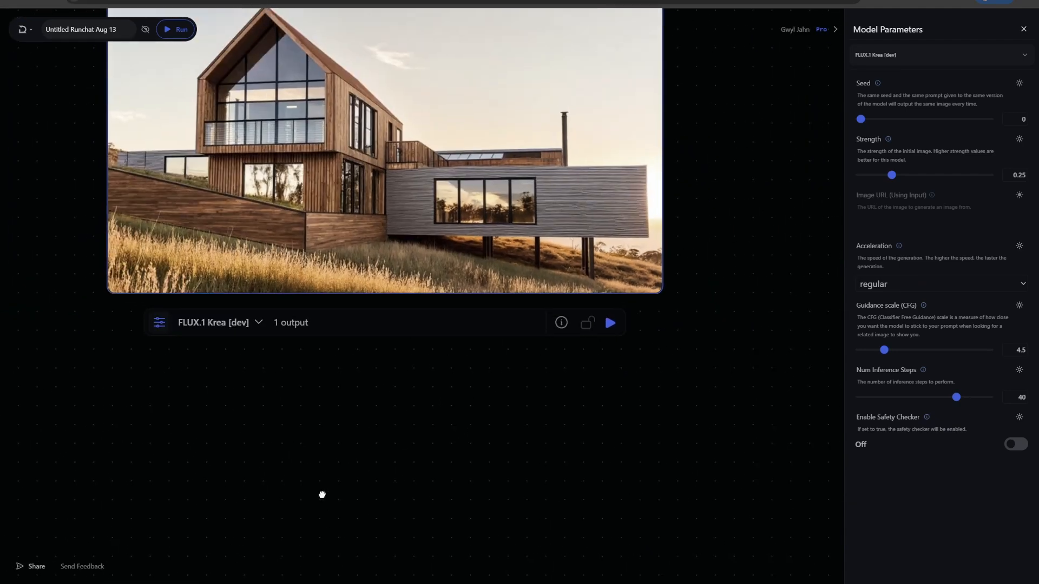
pyautogui.scroll(5, 91, 268)
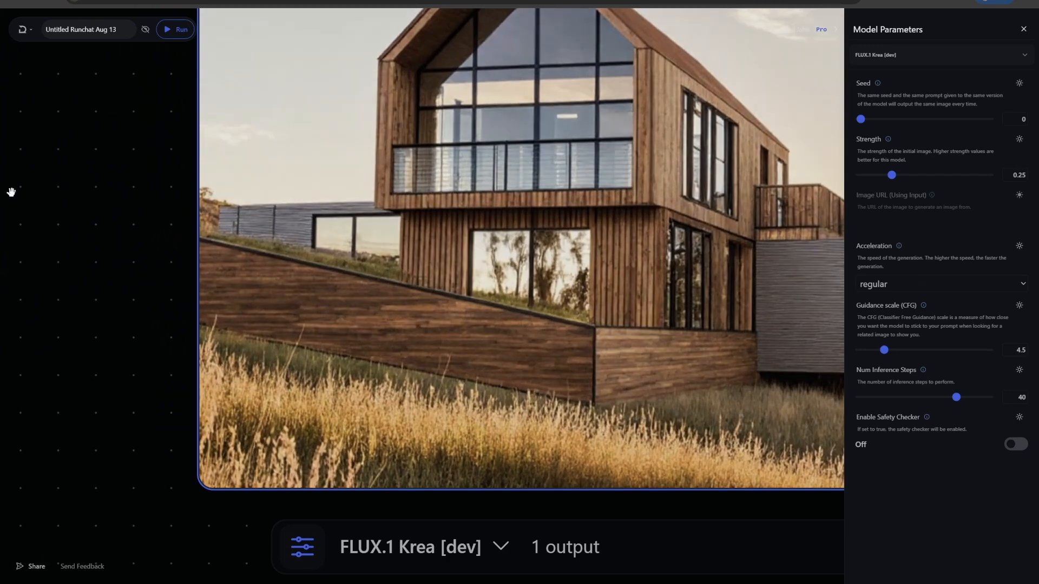
pyautogui.scroll(-3, 81, 183)
pyautogui.scroll(-3, 259, 501)
pyautogui.moveTo(256, 427); pyautogui.dragTo(317, 387)
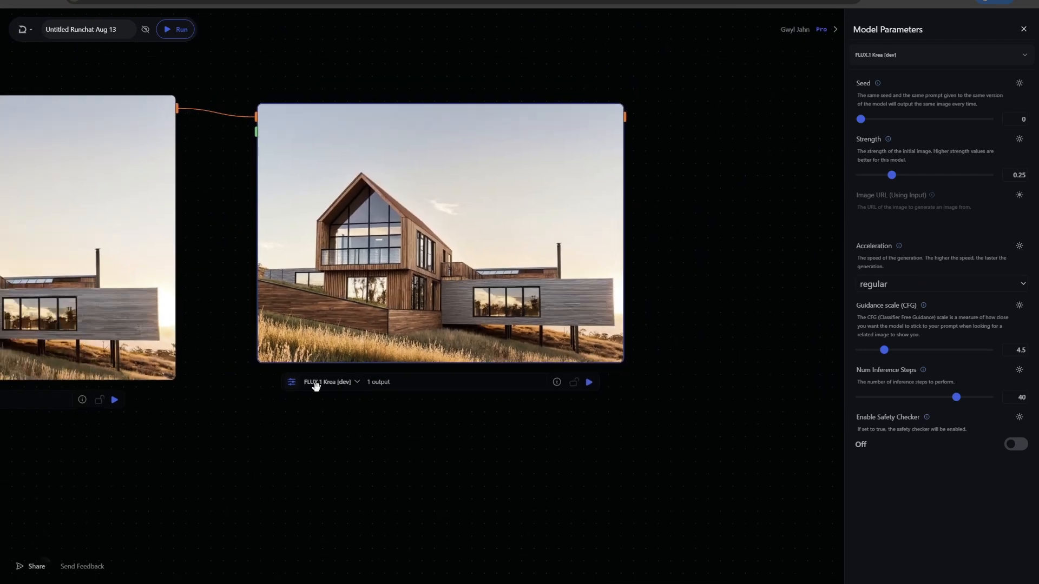
# Switch the model of the FLUX.1 Krea [dev] node to Flux LoRA
pyautogui.click(321, 381)
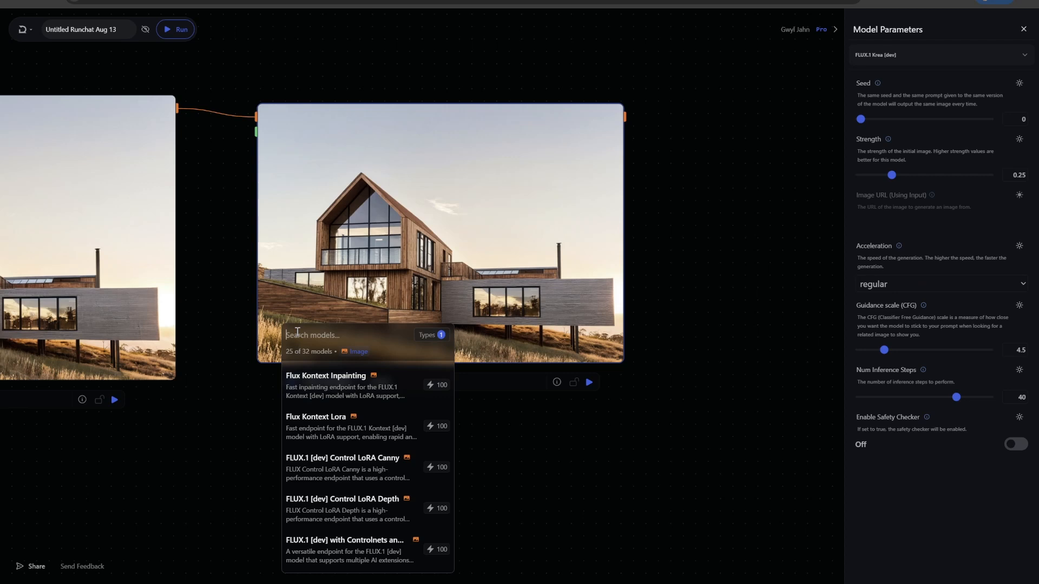
pyautogui.write('flux lor')
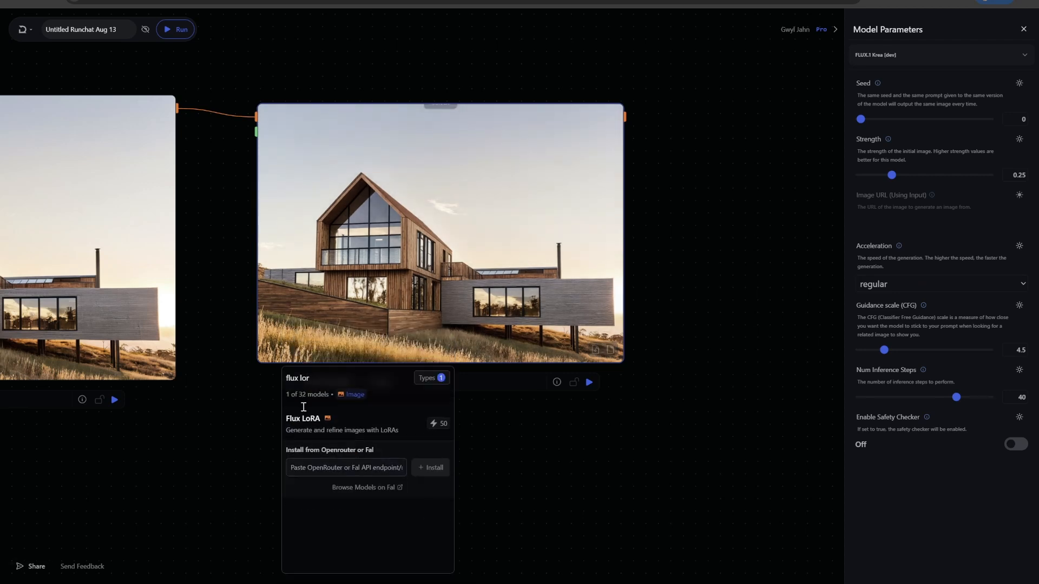
pyautogui.click(296, 431)
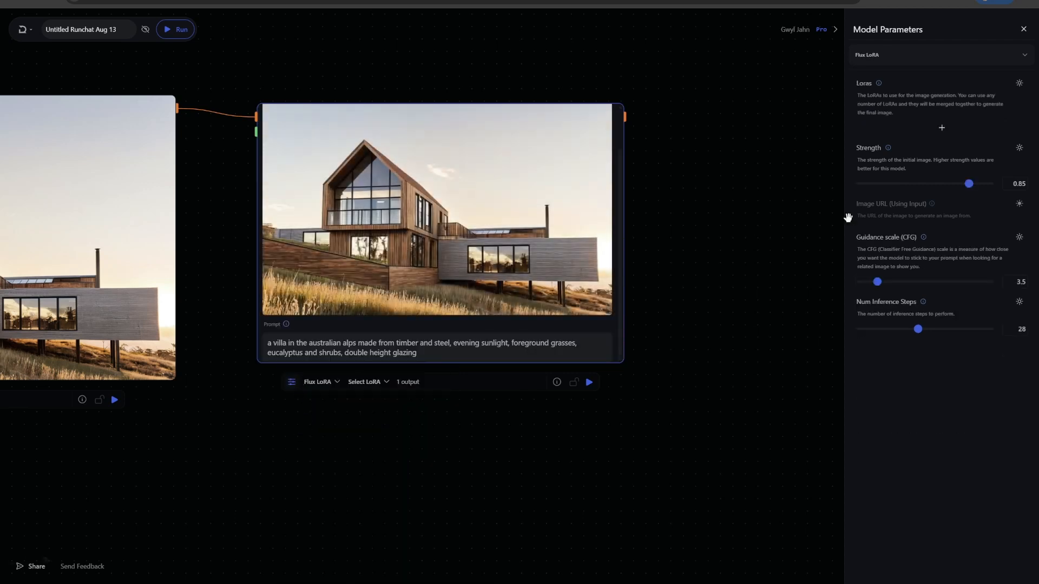
# Run the Flux LoRA node at a strength of 0.3 and enlarge the node
pyautogui.moveTo(943, 184); pyautogui.dragTo(898, 186)
pyautogui.click(589, 385)
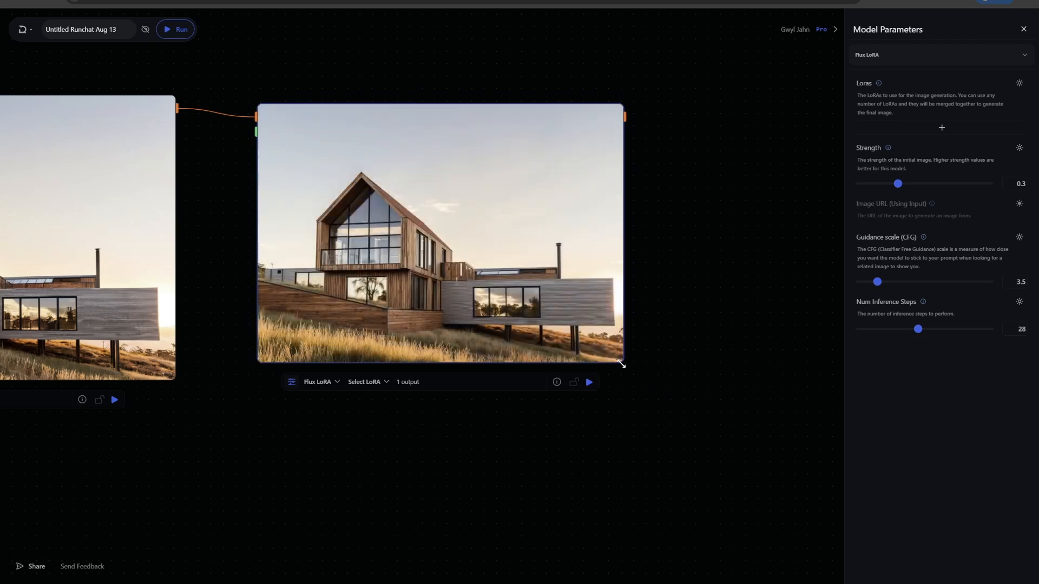
pyautogui.moveTo(620, 363); pyautogui.dragTo(675, 394)
# Check the Flux LoRA render up close and align its node beside the SDXL IPAdapter node
pyautogui.scroll(5, 702, 363)
pyautogui.hscroll(-10, 592, 511)
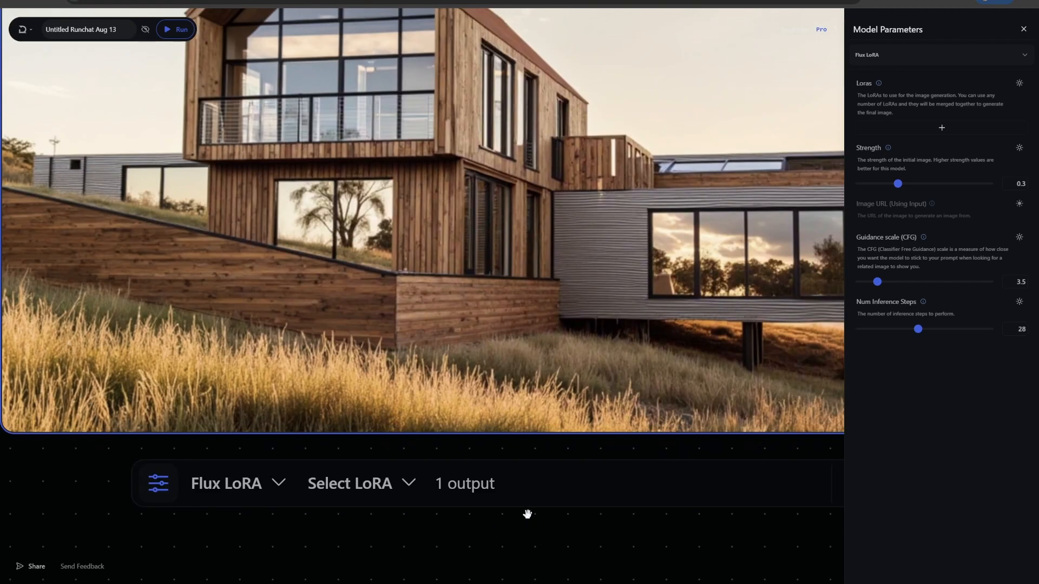
pyautogui.scroll(-5, 528, 514)
pyautogui.hscroll(3, 465, 379)
pyautogui.scroll(-2, 465, 378)
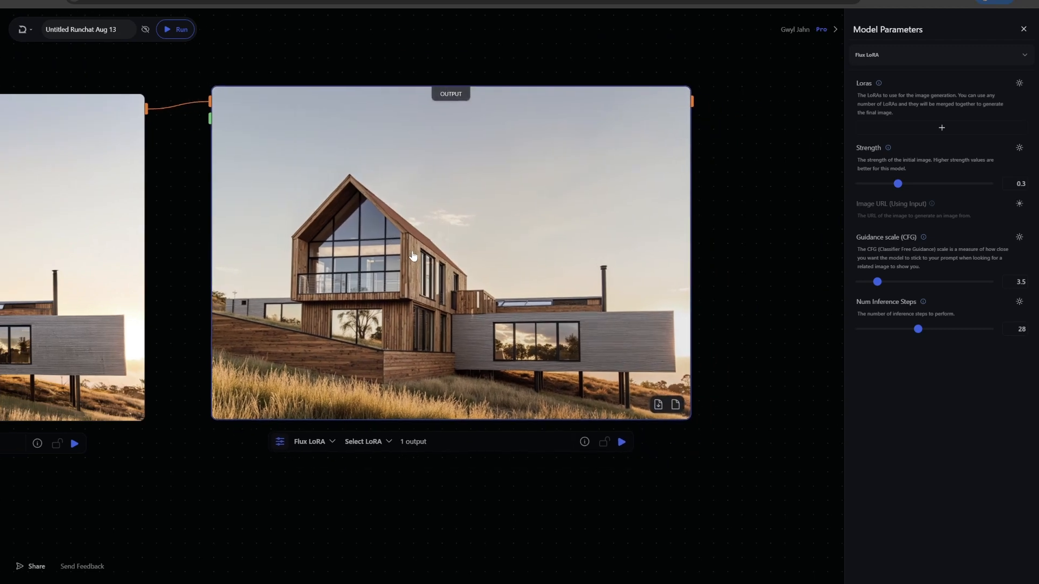
pyautogui.moveTo(413, 256); pyautogui.dragTo(402, 262)
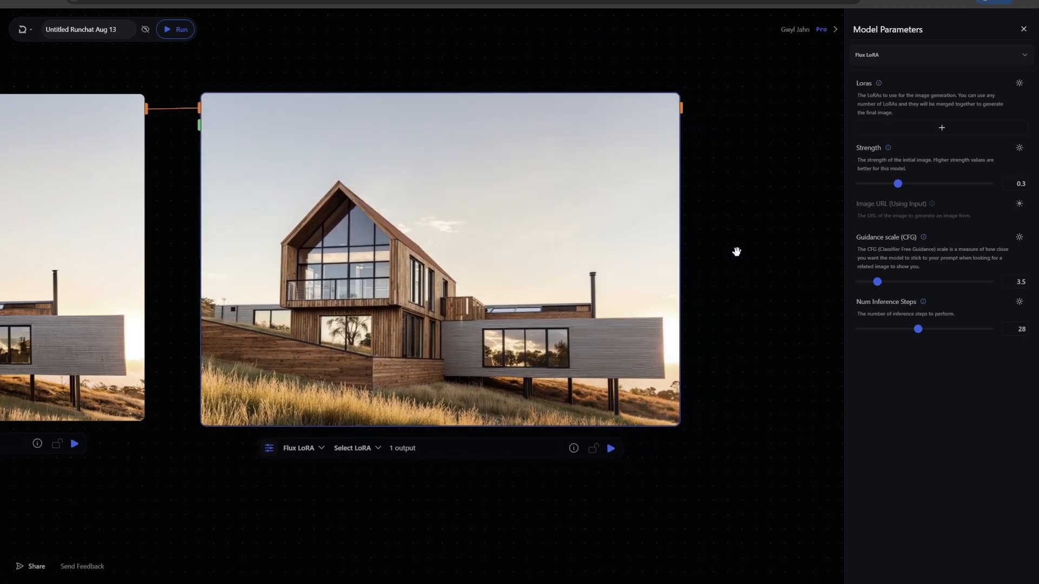
# Compare the Flux LoRA render with the SDXL IPAdapter render, examining the metal cladding, windows and grass
pyautogui.scroll(-3, 733, 223)
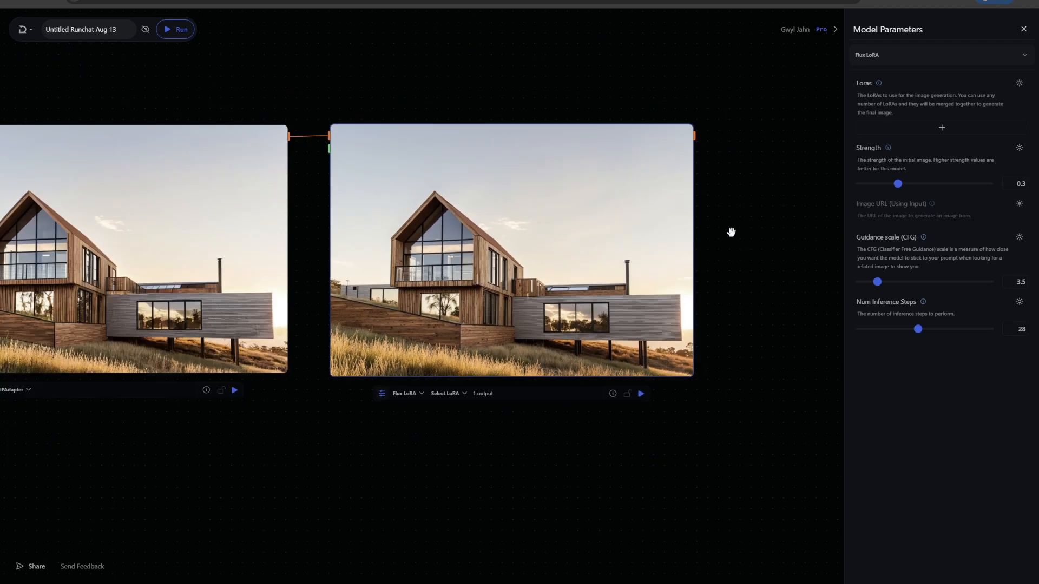
pyautogui.scroll(-2, 733, 233)
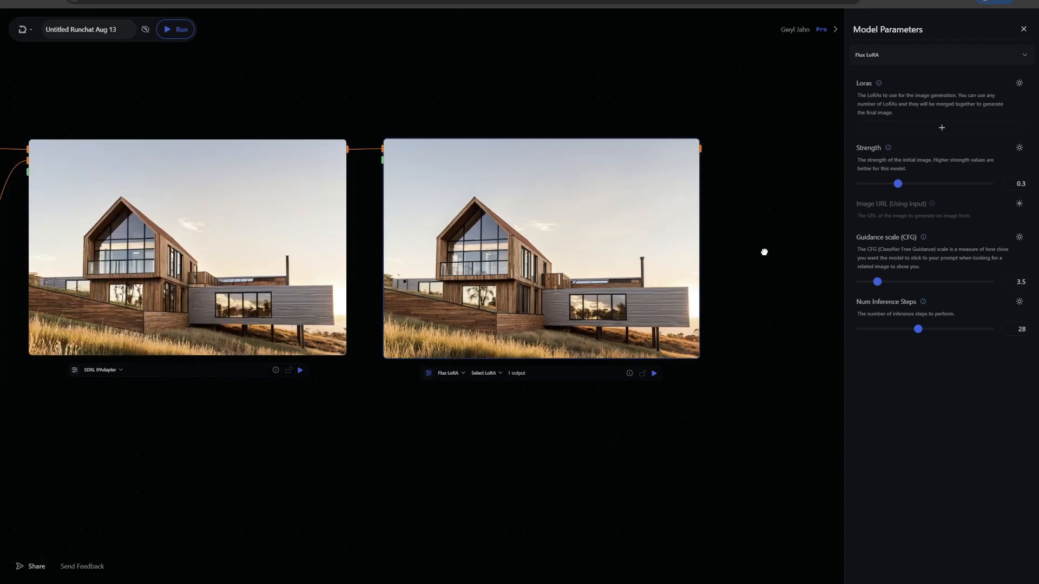
pyautogui.moveTo(764, 252); pyautogui.dragTo(598, 213)
pyautogui.scroll(6, 568, 183)
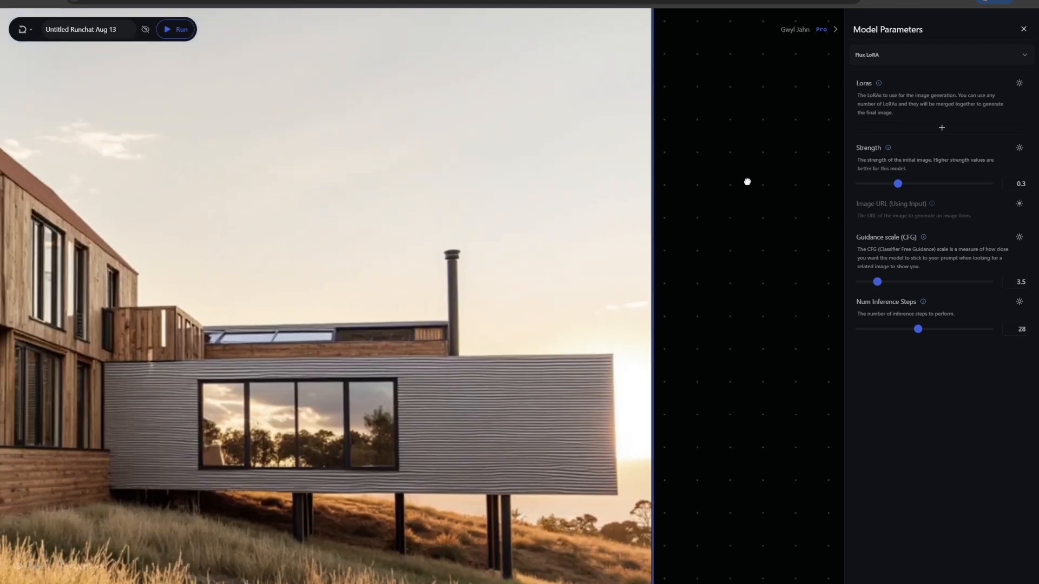
pyautogui.scroll(-5, 747, 182)
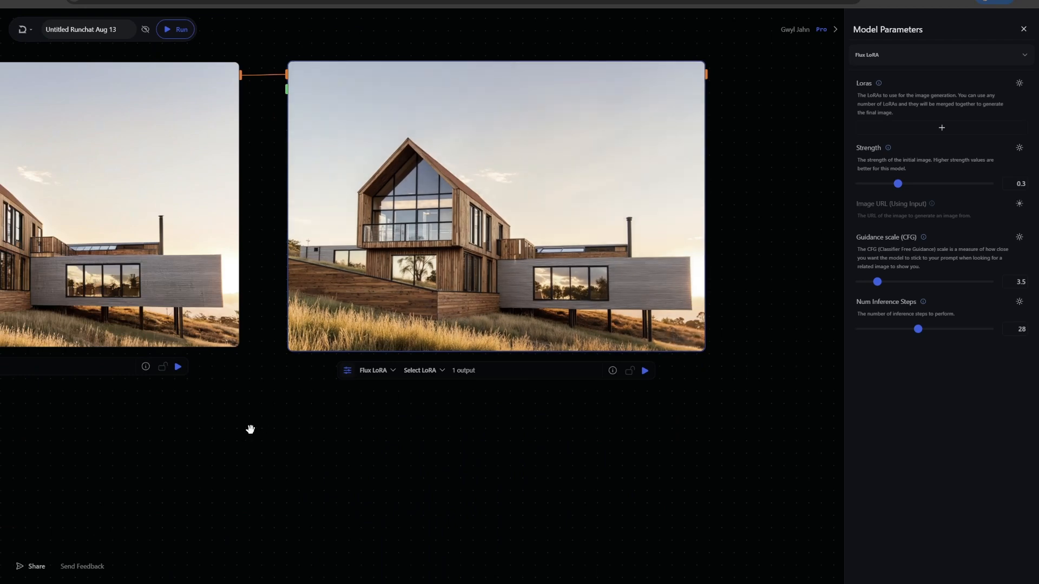
pyautogui.moveTo(250, 429); pyautogui.dragTo(520, 404)
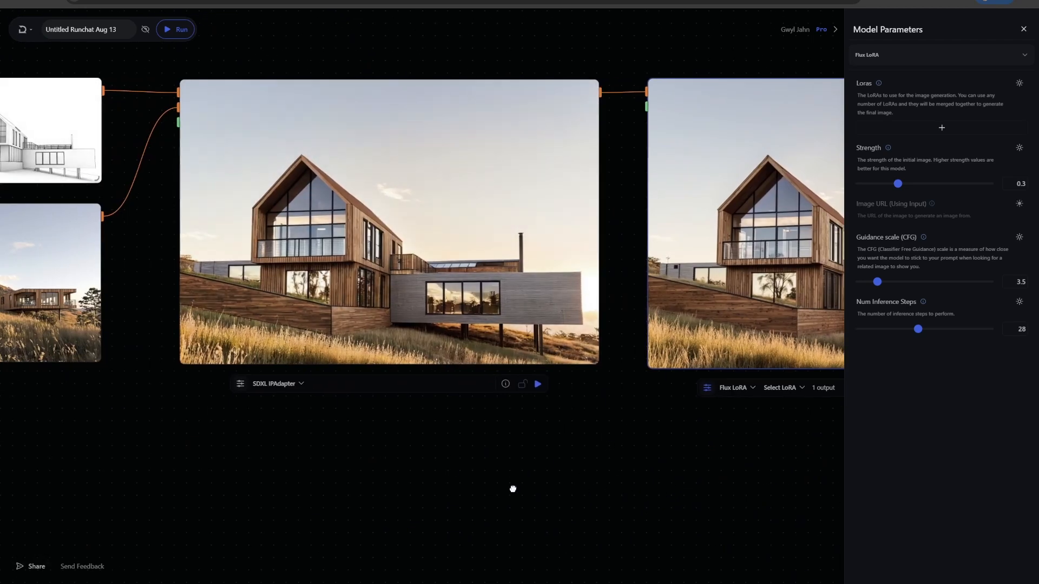
pyautogui.moveTo(512, 487); pyautogui.dragTo(254, 475)
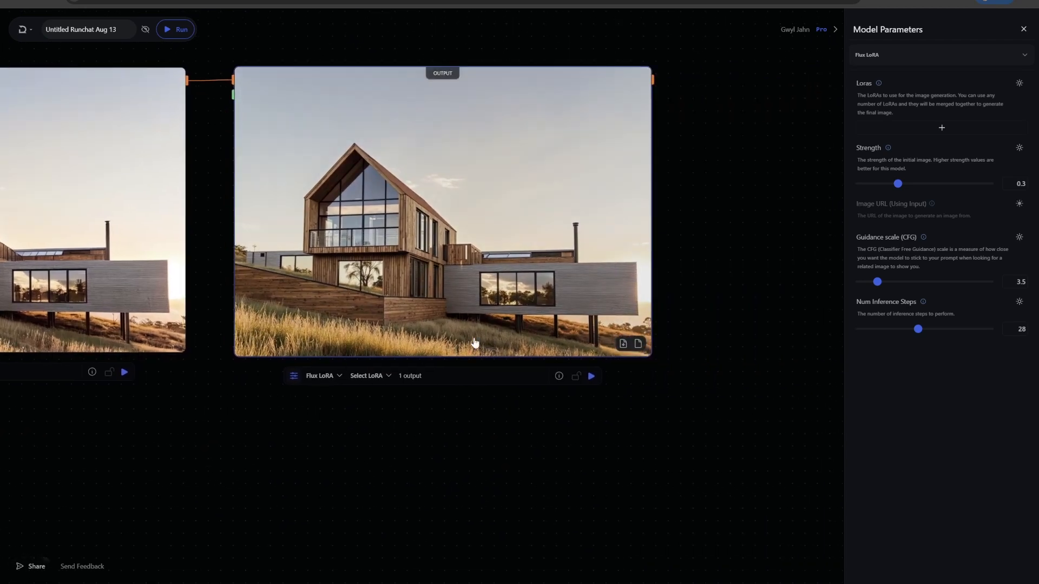
# Add a Recraft Crisp Upscale node fed by the Flux LoRA output image and run it
pyautogui.scroll(-2, 639, 164)
pyautogui.moveTo(631, 163); pyautogui.dragTo(498, 164)
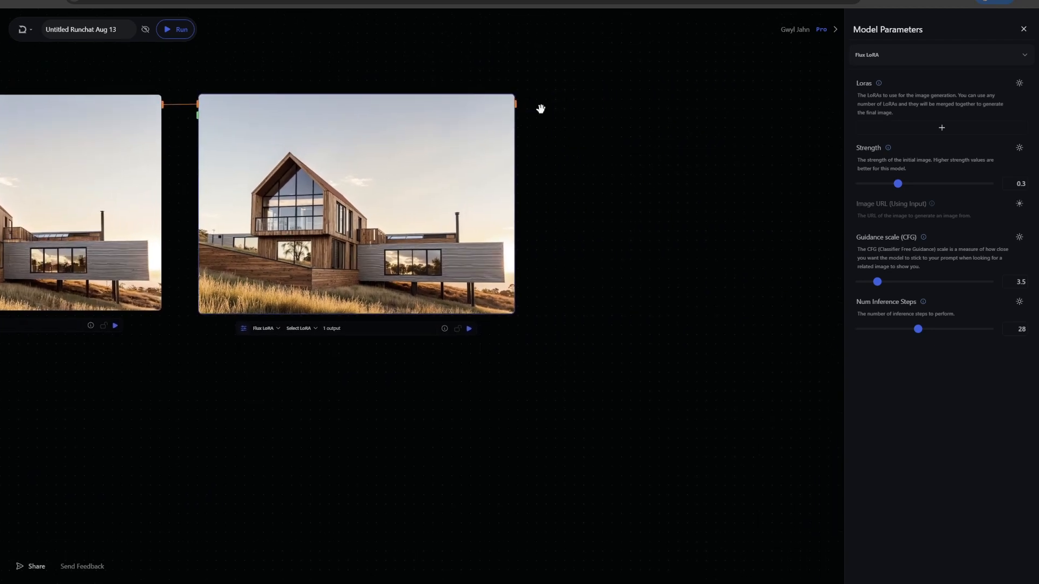
pyautogui.moveTo(516, 103); pyautogui.dragTo(634, 89)
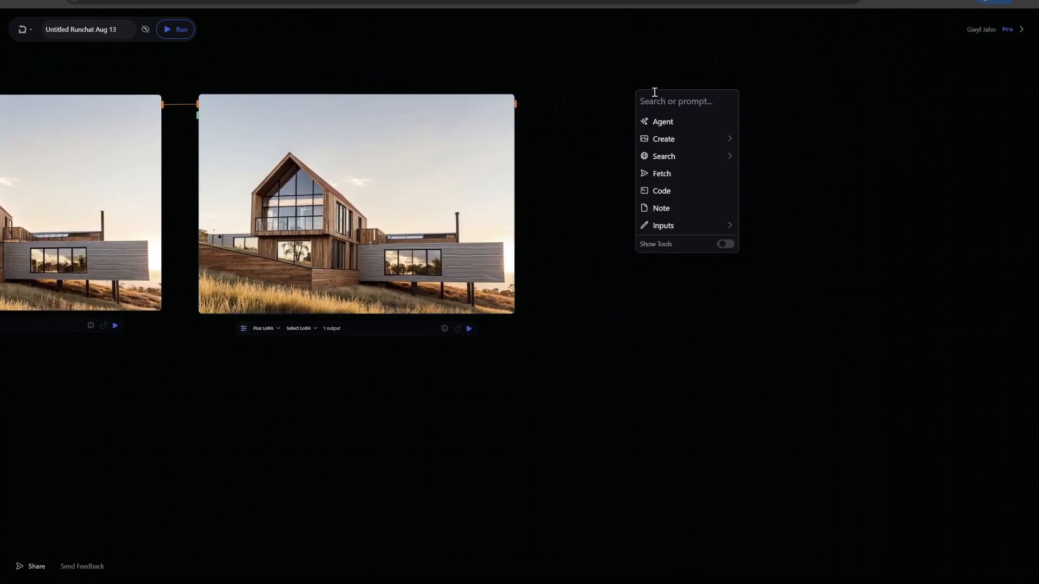
pyautogui.write('upscale')
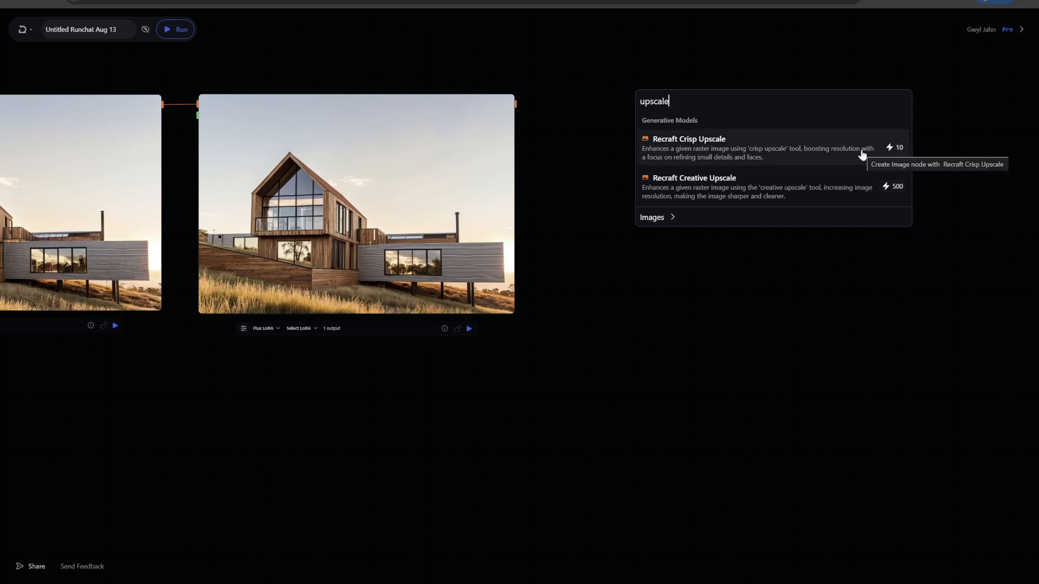
pyautogui.click(690, 153)
pyautogui.click(747, 200)
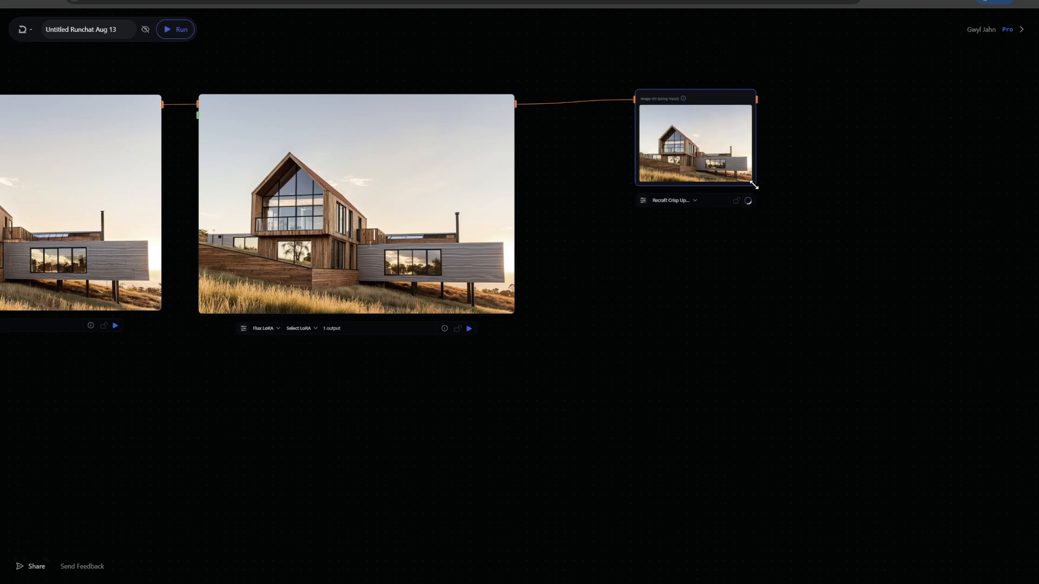
# Enlarge the Recraft Crisp Upscale node to slightly more than the size of the Flux LoRA node
pyautogui.moveTo(753, 185); pyautogui.dragTo(908, 265)
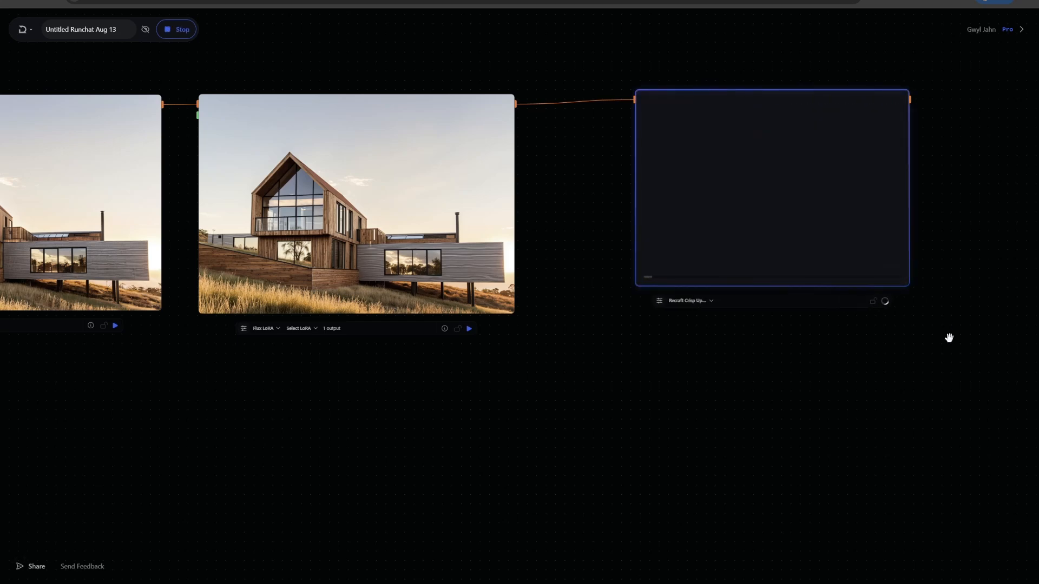
pyautogui.moveTo(949, 338); pyautogui.dragTo(776, 319)
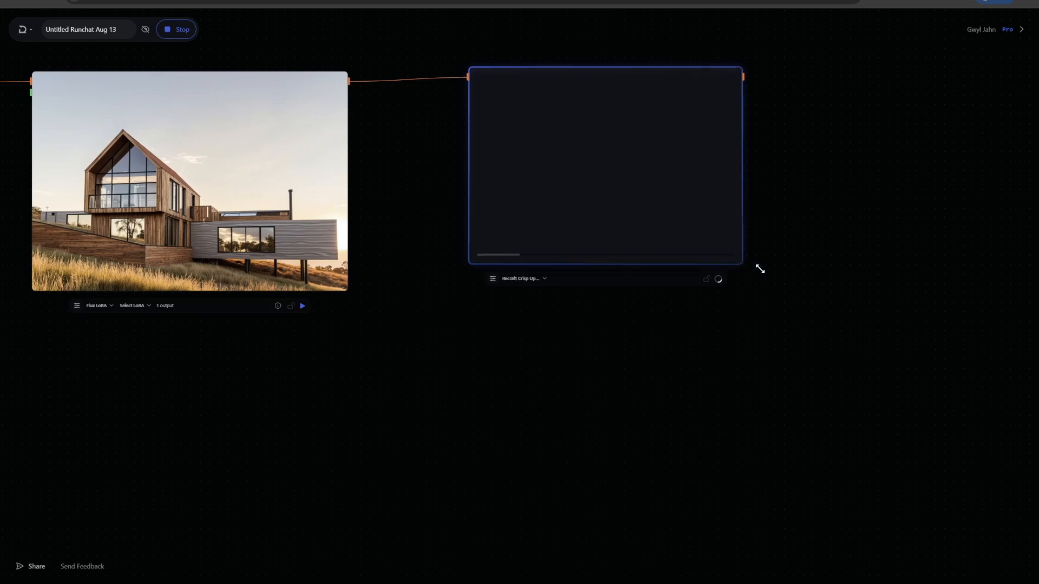
pyautogui.moveTo(760, 268); pyautogui.dragTo(823, 294)
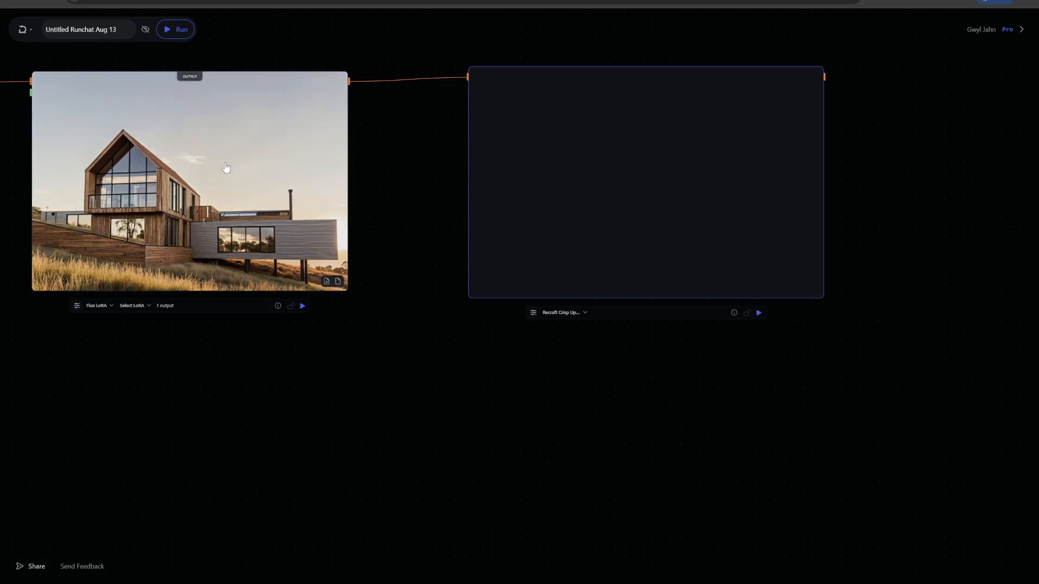
# Inspect the upscaled render up close, checking the corrugated cladding, glazing, balcony and timber detail
pyautogui.scroll(5, 880, 233)
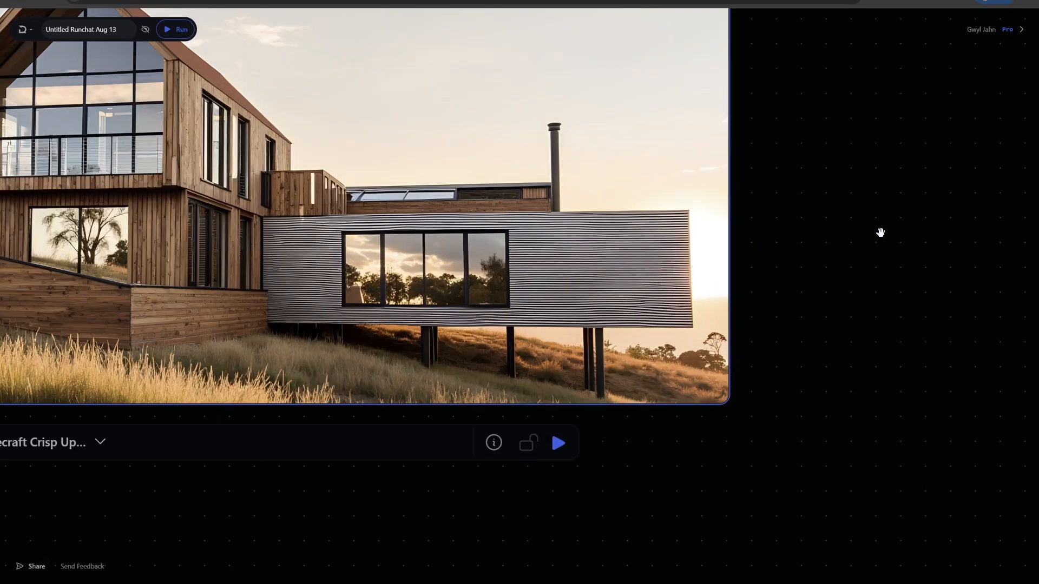
pyautogui.scroll(5, 794, 297)
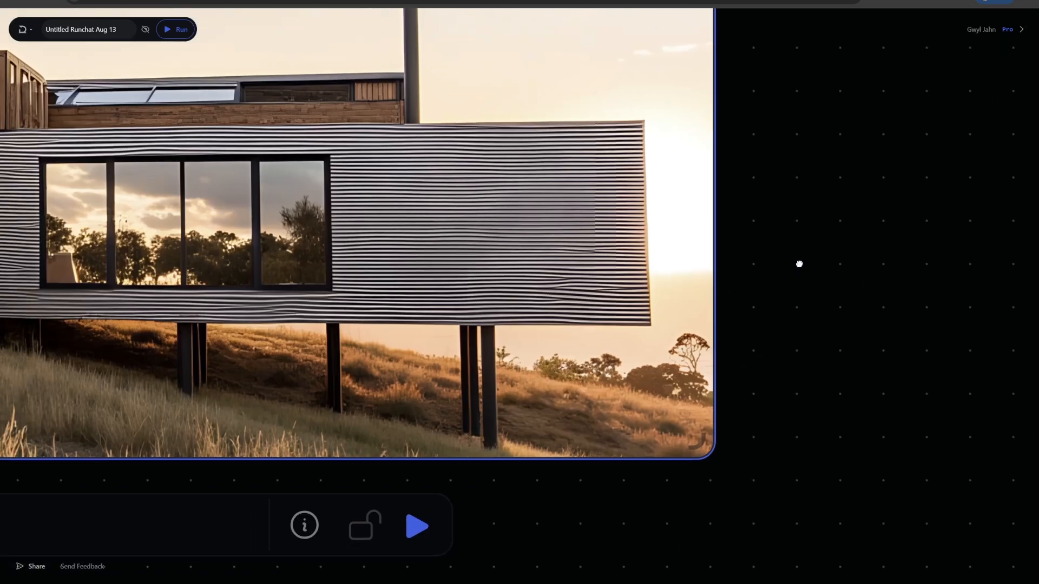
pyautogui.scroll(-3, 885, 221)
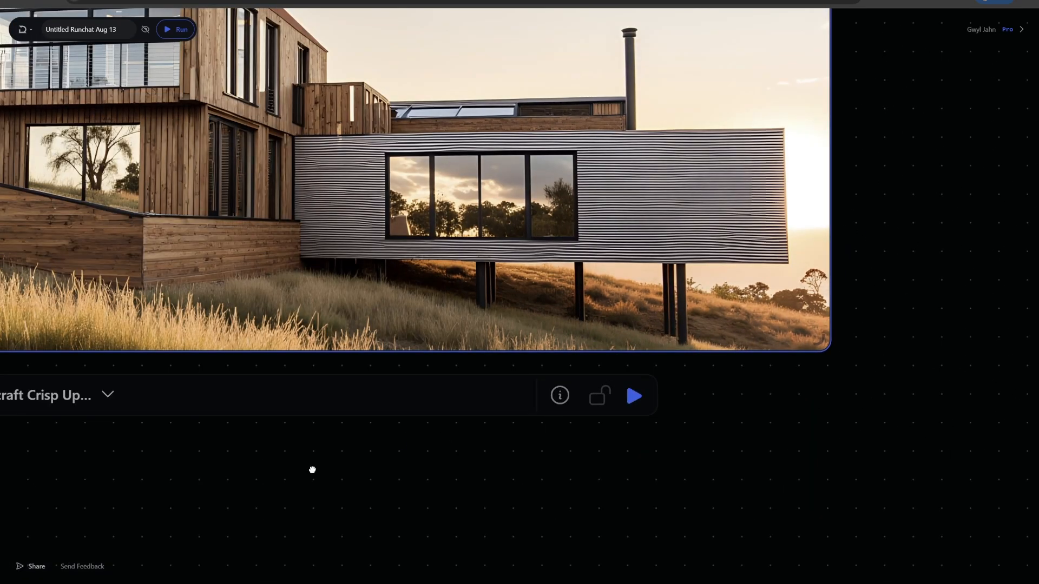
pyautogui.moveTo(312, 470); pyautogui.dragTo(561, 521)
pyautogui.scroll(-3, 532, 481)
pyautogui.scroll(5, 150, 245)
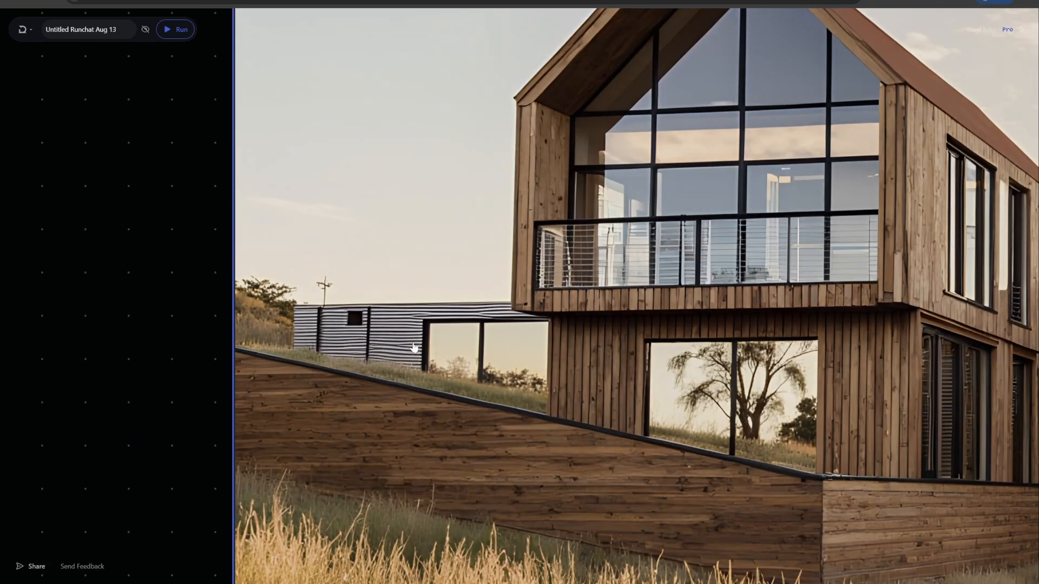
pyautogui.scroll(-7, 47, 220)
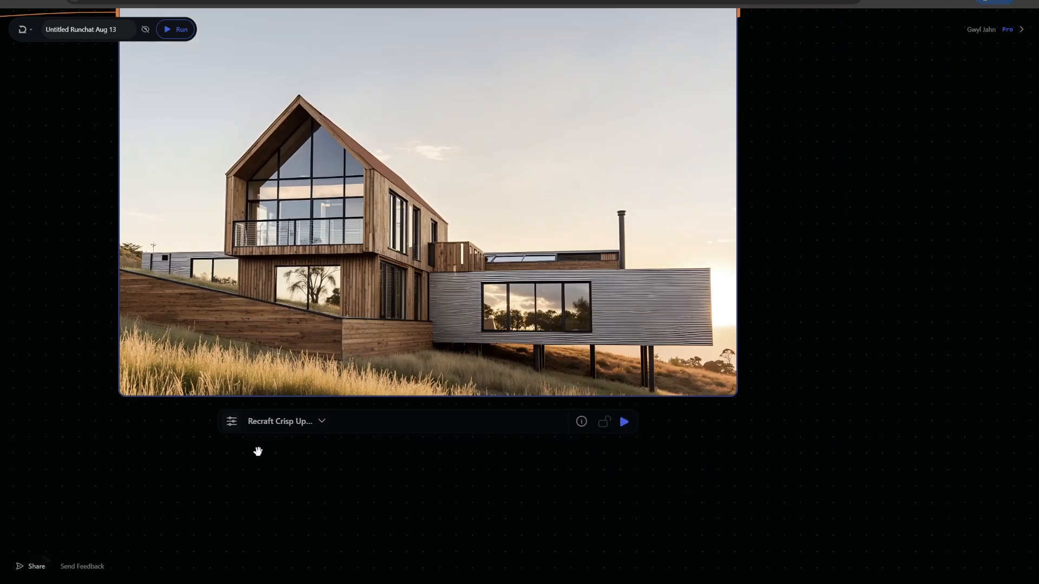
pyautogui.scroll(-2, 447, 496)
pyautogui.hscroll(-3, 460, 501)
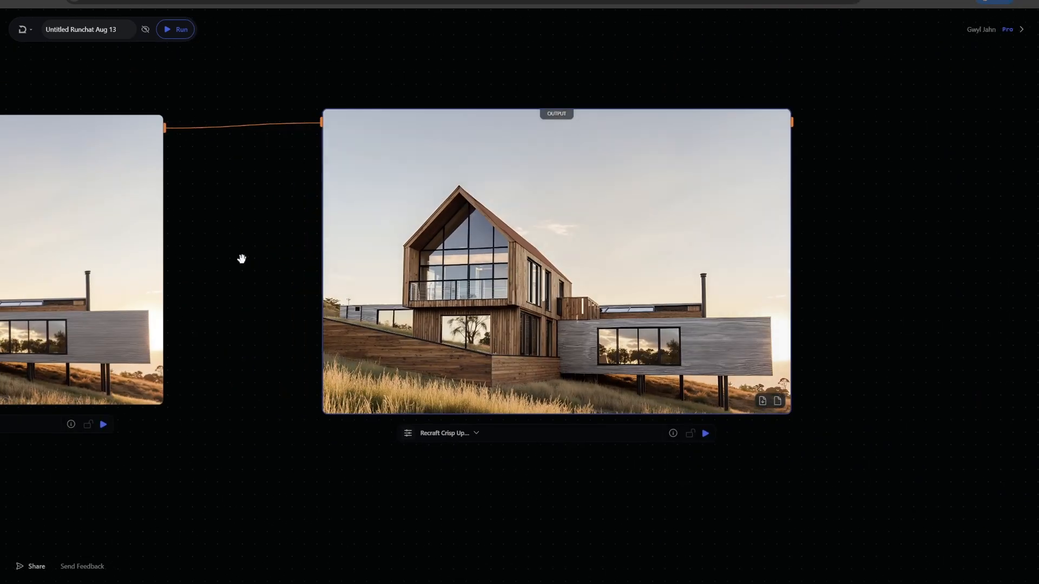
# Move the Recraft Crisp Upscale node closer to the Flux LoRA node and view the three renders together
pyautogui.hscroll(-4, 277, 243)
pyautogui.moveTo(641, 228); pyautogui.dragTo(573, 226)
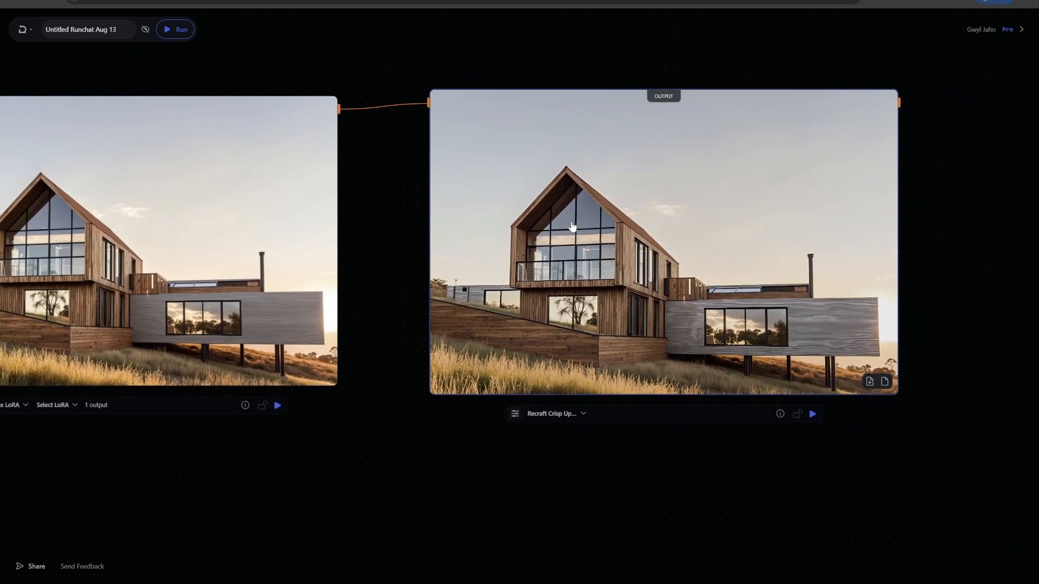
pyautogui.scroll(-2, 401, 495)
pyautogui.hscroll(-4, 486, 502)
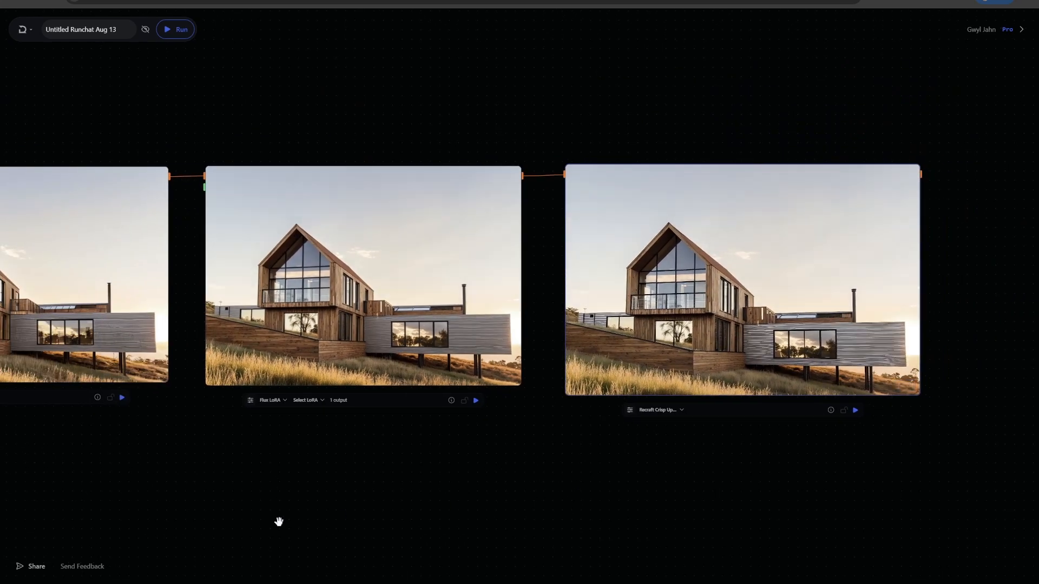
pyautogui.moveTo(278, 519); pyautogui.dragTo(344, 496)
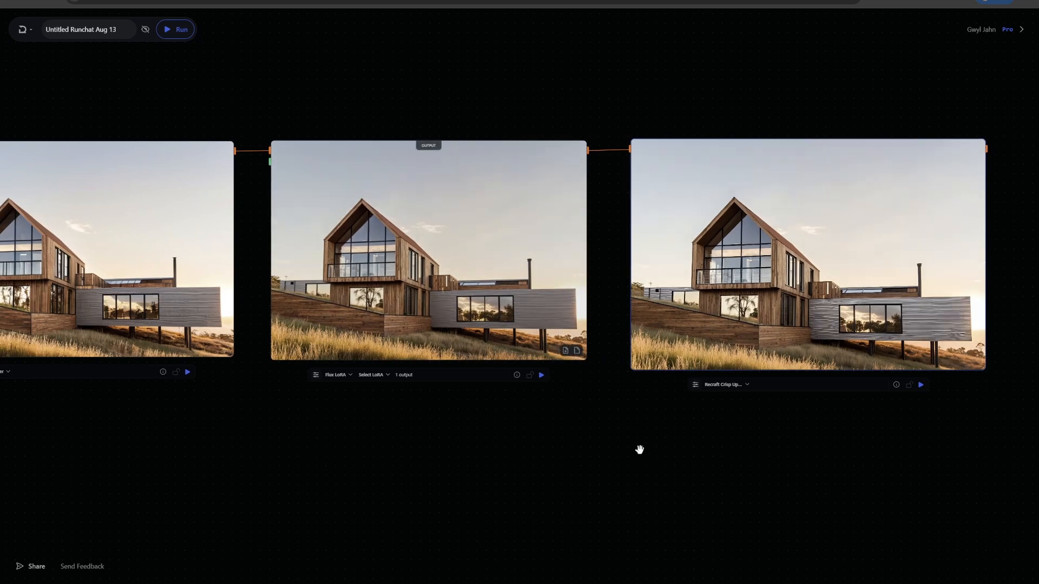
pyautogui.scroll(-2, 423, 455)
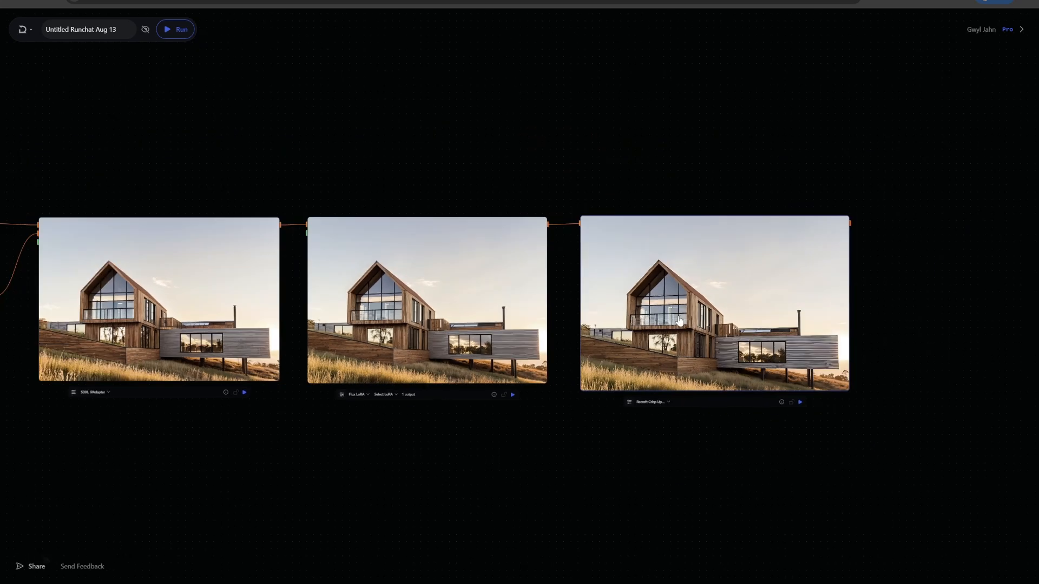
# Open the upscaled image in its own browser tab, examine the facade at full size and close the tab
pyautogui.rightClick(679, 313)
pyautogui.click(718, 325)
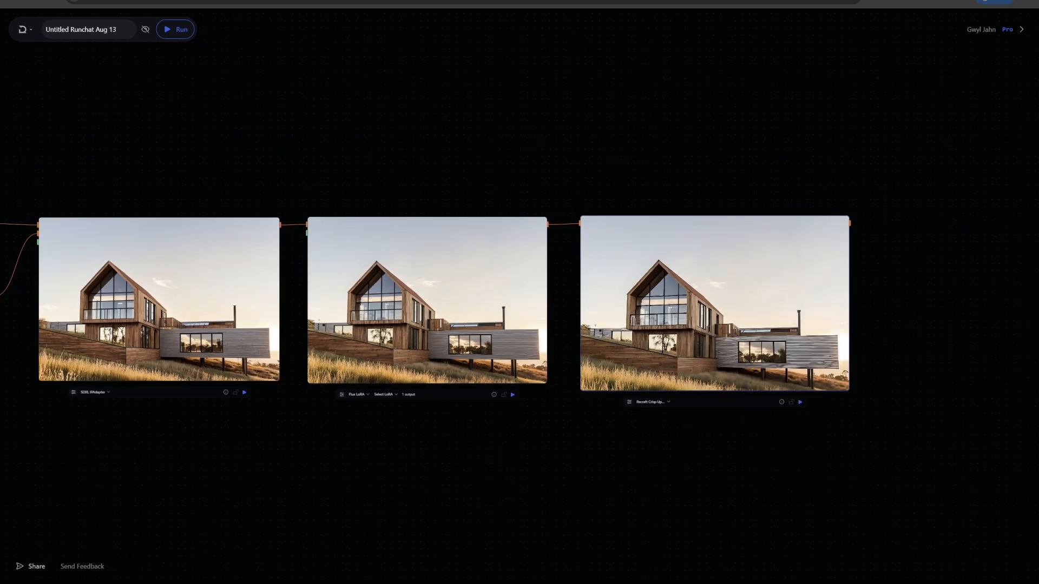
pyautogui.click(400, 0)
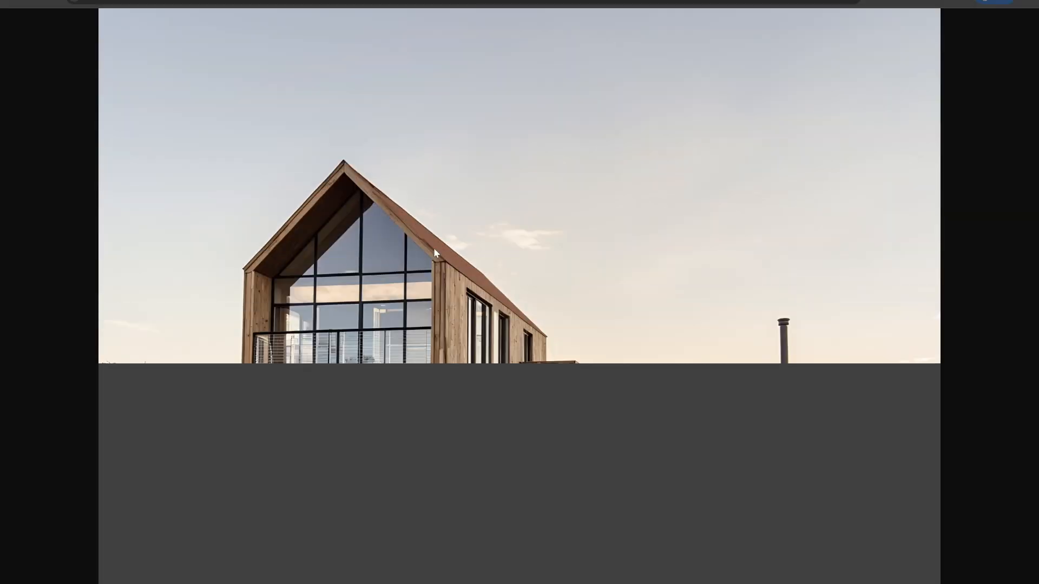
pyautogui.click(416, 354)
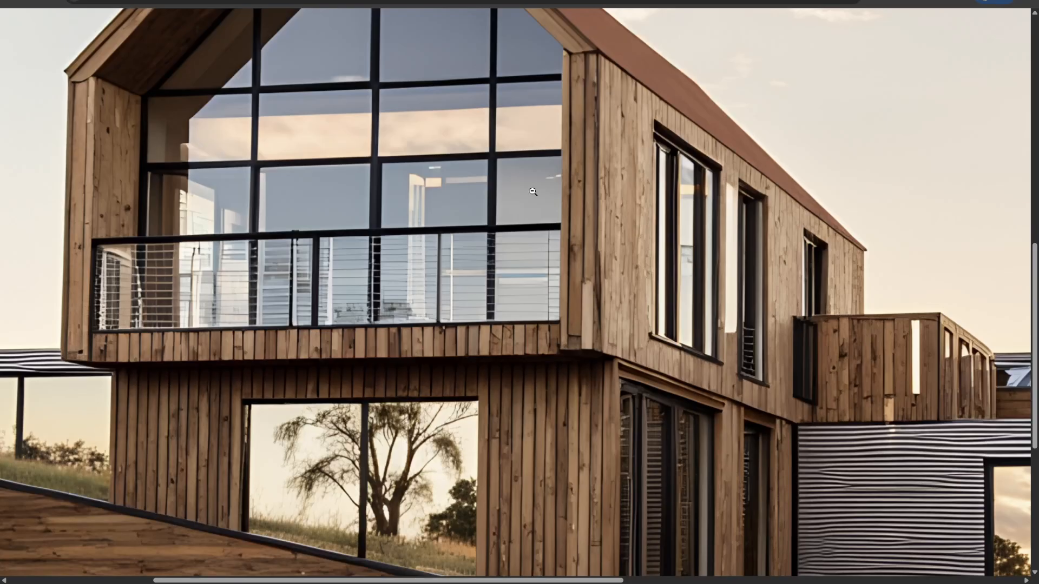
pyautogui.click(552, 203)
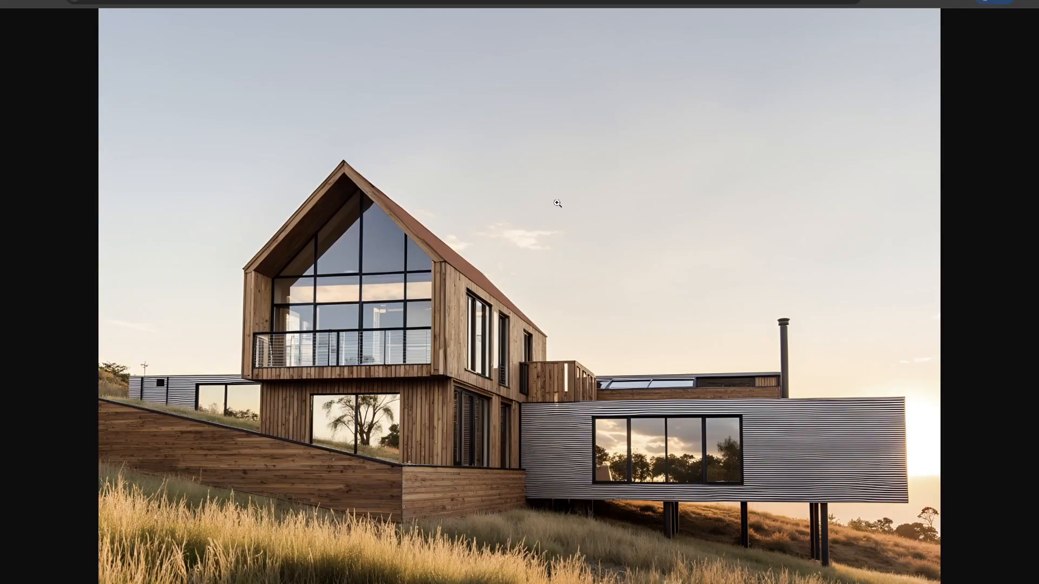
pyautogui.hotkey('ctrl', 'w')
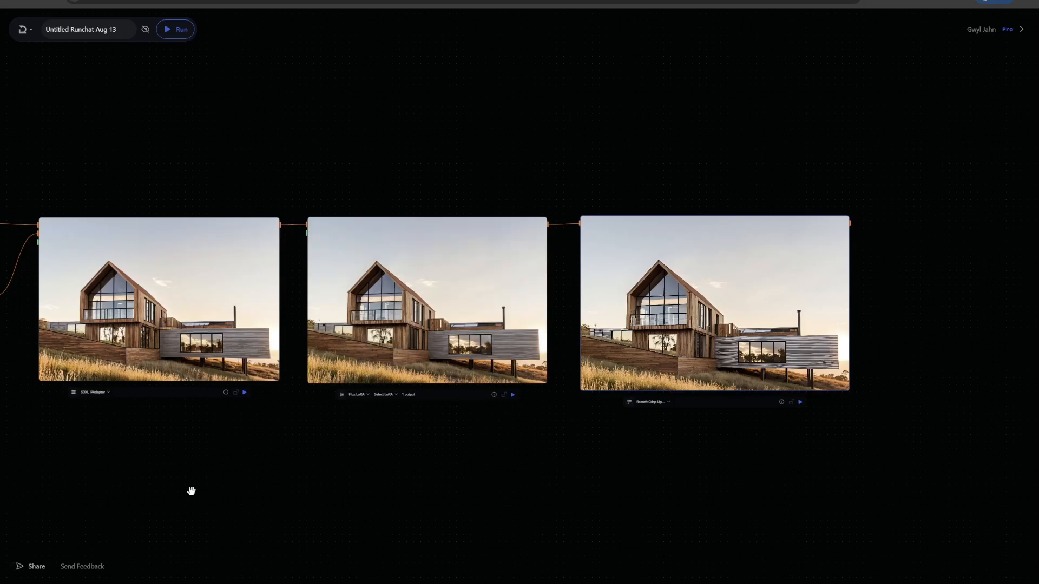
# Switch to Rhino and set the Perspective viewport's display mode to Pen
pyautogui.moveTo(191, 491); pyautogui.dragTo(545, 455)
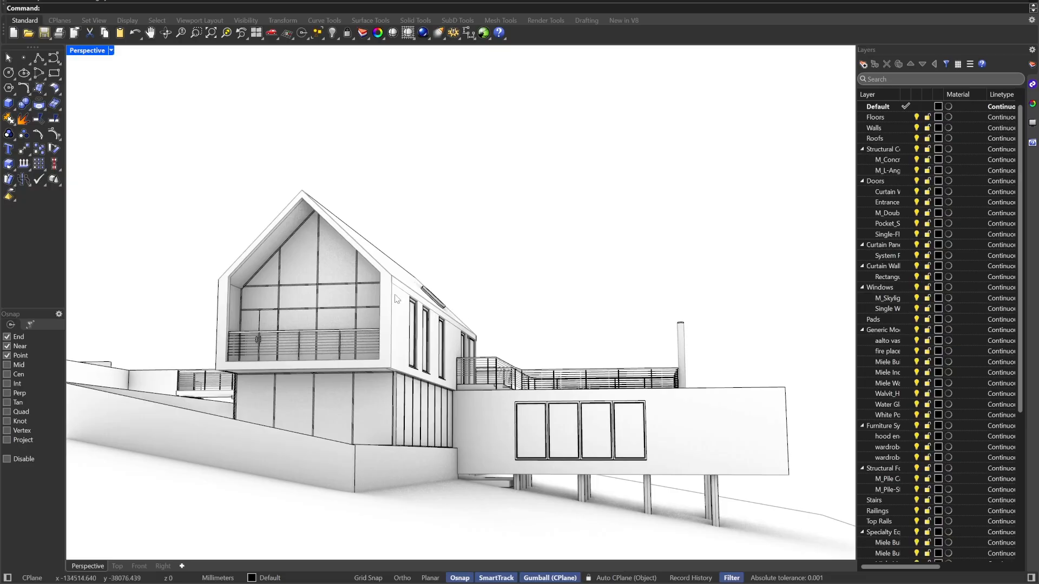
pyautogui.click(112, 51)
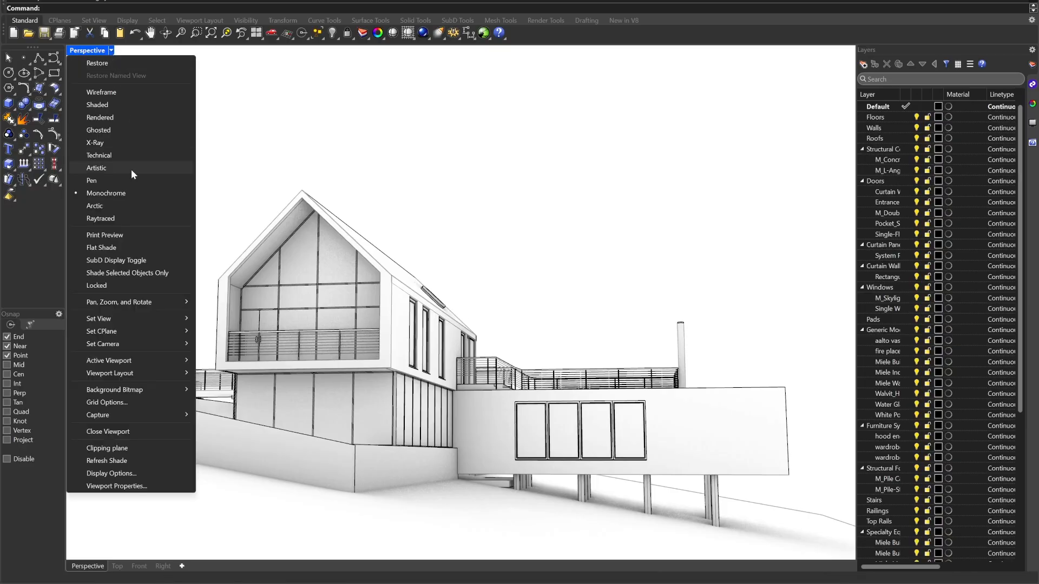
pyautogui.click(118, 180)
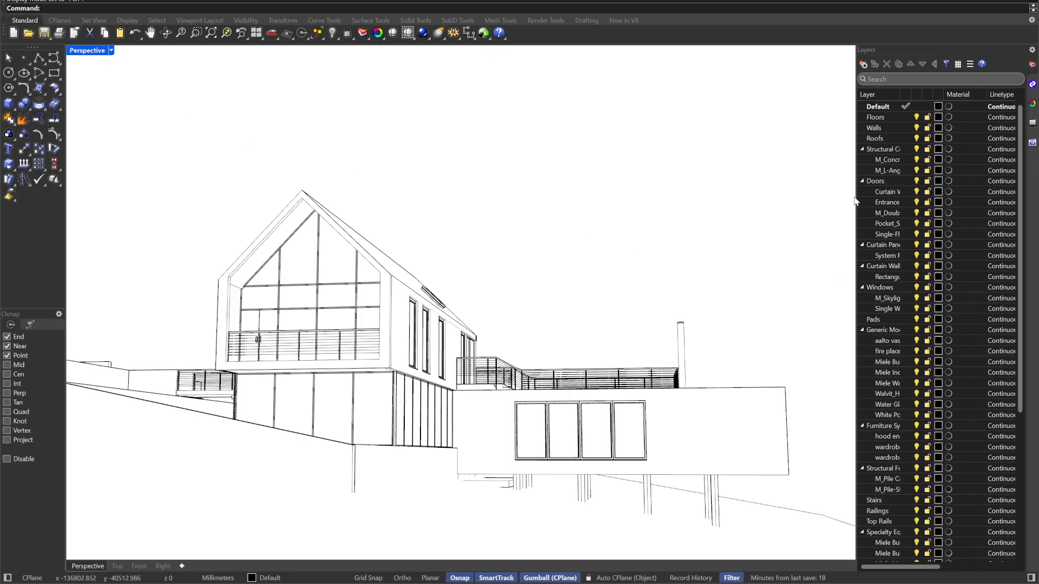
# Narrow the Perspective viewport to portrait proportions and orbit the model to frame the gabled house from its other side
pyautogui.moveTo(855, 197); pyautogui.dragTo(446, 197)
pyautogui.moveTo(217, 312); pyautogui.dragTo(324, 336)
pyautogui.scroll(5, 315, 338)
pyautogui.scroll(-5, 314, 337)
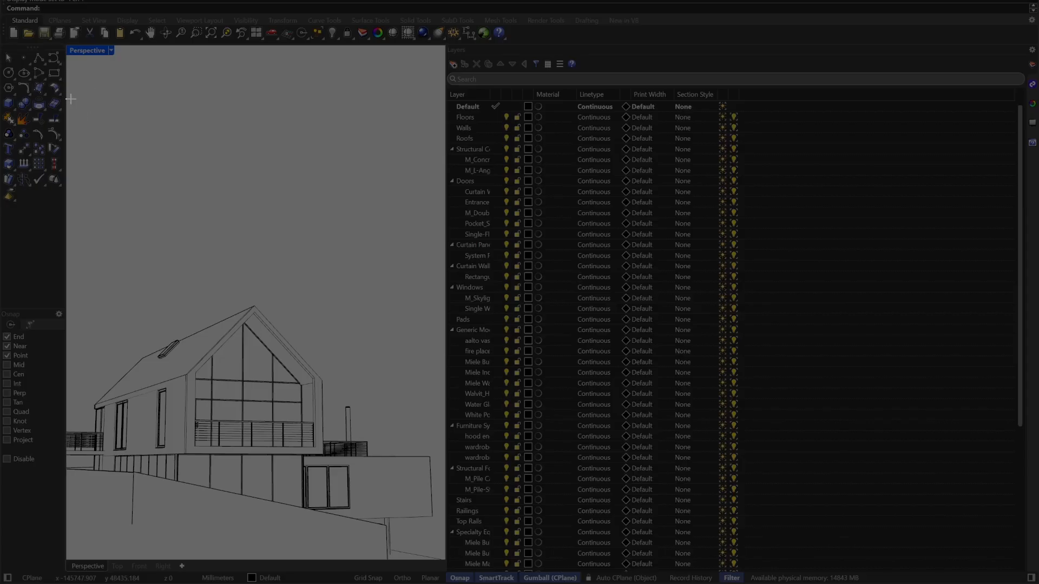
# Capture the portrait Pen view as a screenshot and paste it onto the Runchat canvas below the existing image nodes
pyautogui.moveTo(71, 99); pyautogui.dragTo(440, 554)
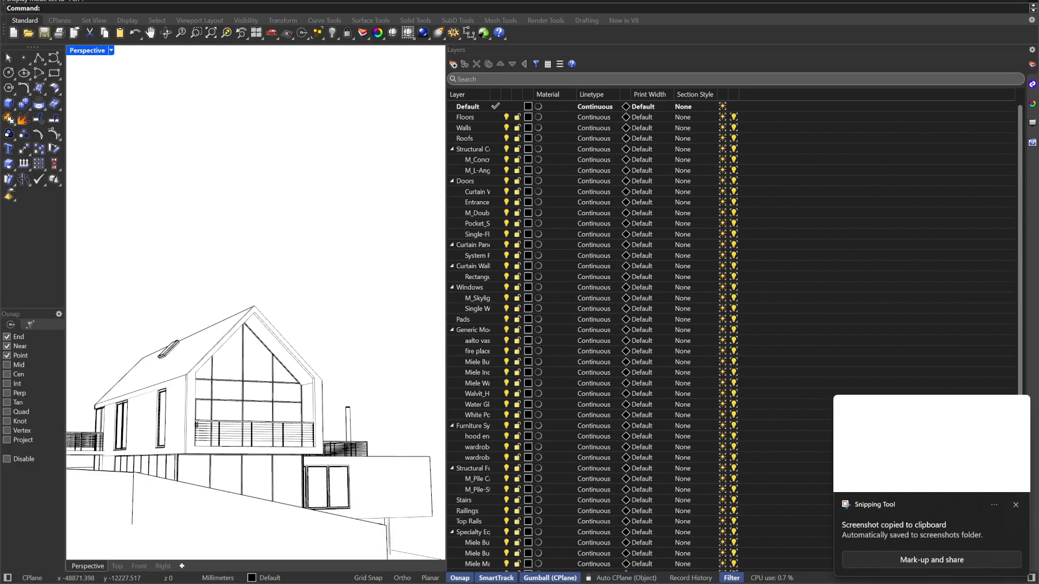
pyautogui.hotkey('alt', 'Tab')
pyautogui.hotkey('ctrl', 'v')
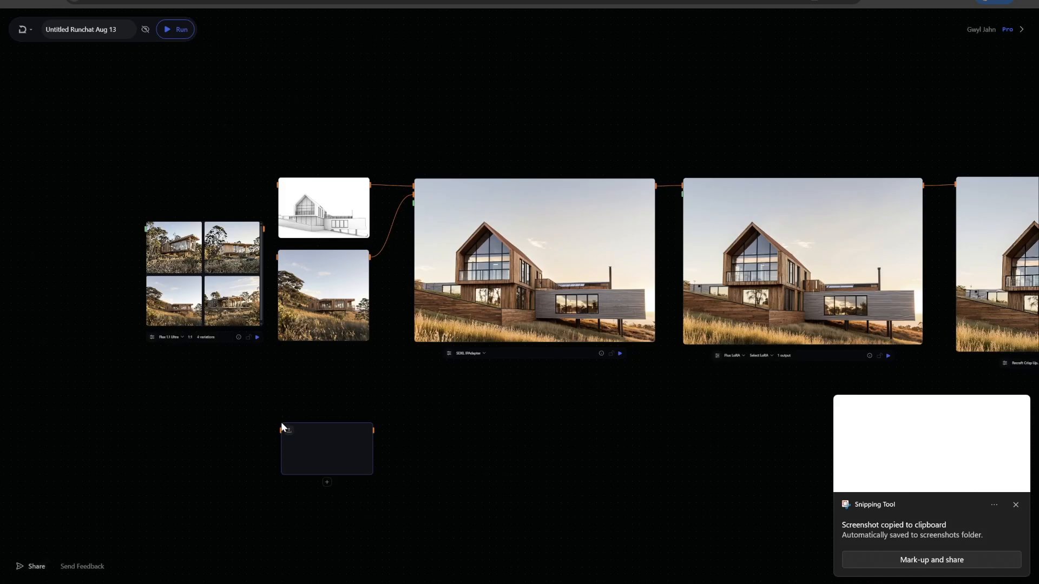
pyautogui.scroll(-3, 440, 449)
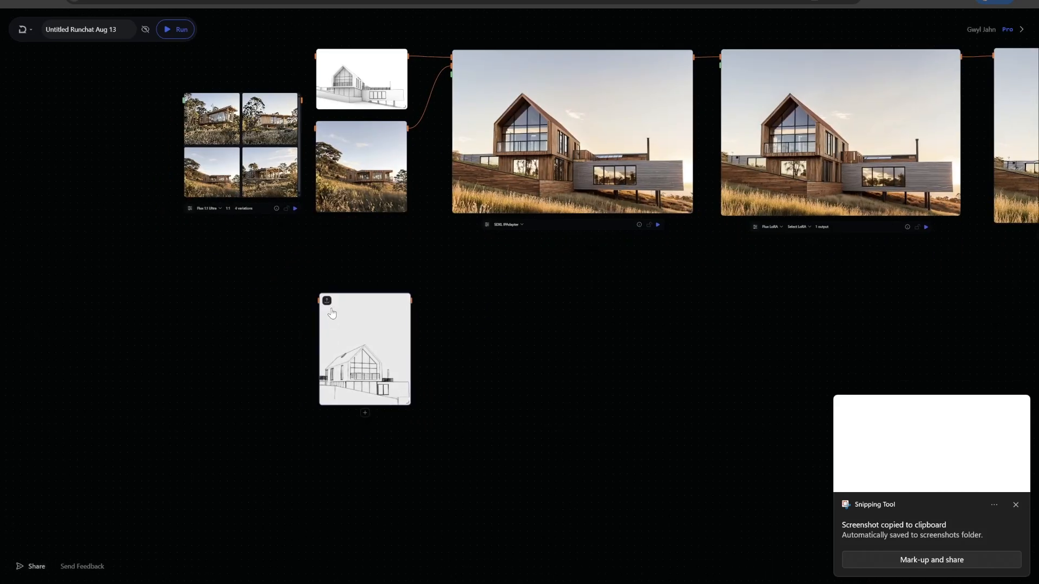
# Pull the first villa variation out of the Flux 1.1 Ultra node as its own image node and place it beneath the line drawing
pyautogui.scroll(5, 183, 243)
pyautogui.moveTo(183, 243); pyautogui.dragTo(219, 417)
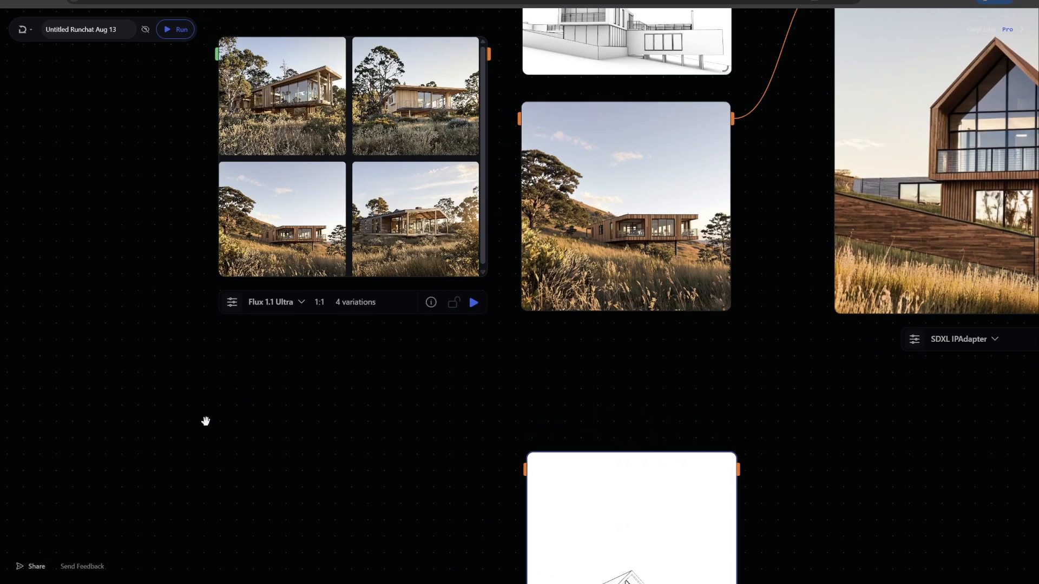
pyautogui.scroll(-1, 144, 362)
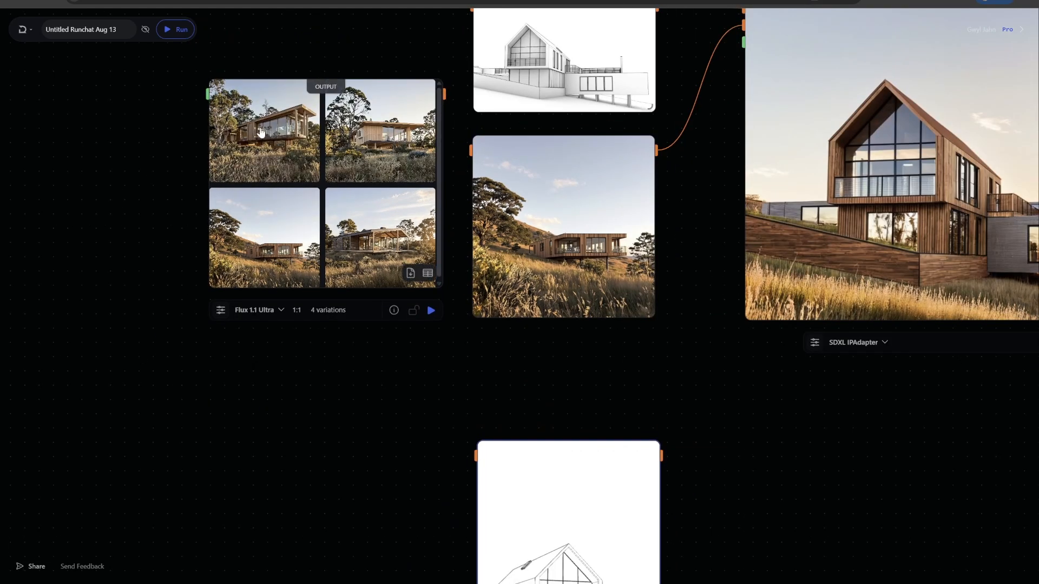
pyautogui.moveTo(260, 132); pyautogui.dragTo(355, 464)
pyautogui.moveTo(170, 456); pyautogui.dragTo(185, 171)
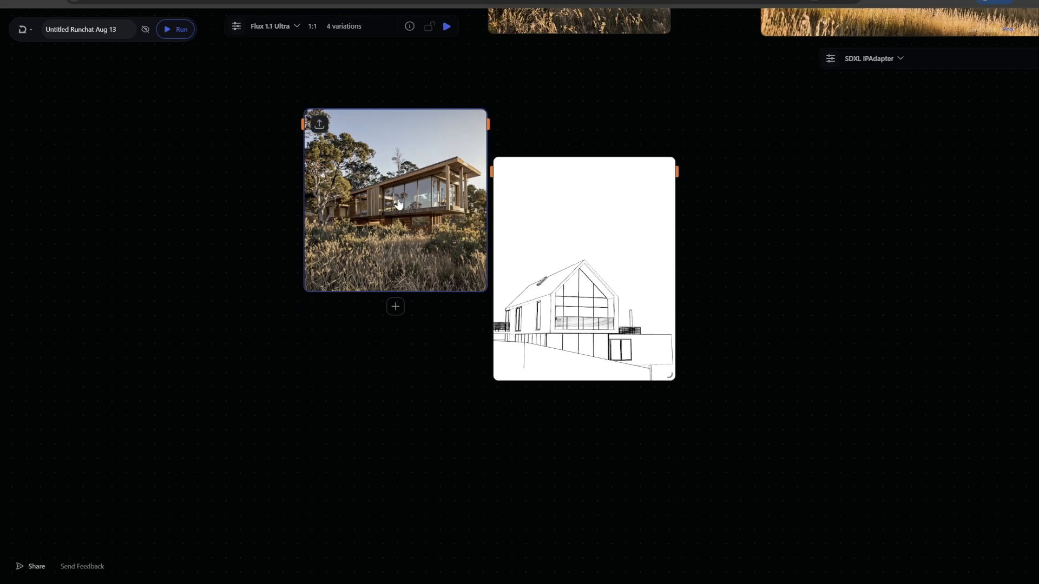
pyautogui.moveTo(400, 188)
pyautogui.mouseDown()
pyautogui.moveTo(608, 473)
pyautogui.moveTo(595, 498)
pyautogui.mouseUp()
pyautogui.hscroll(3, 644, 240)
pyautogui.scroll(-2, 644, 241)
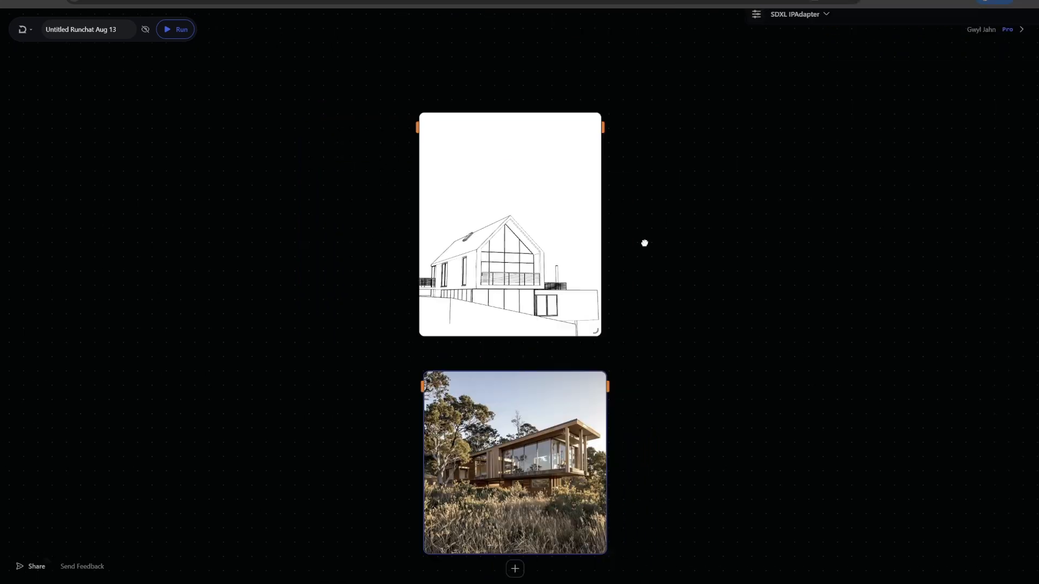
# Add an SDXL IPAdapter node, feeding the line drawing into Composition Image and the new villa image into Style Image
pyautogui.doubleClick(658, 130)
pyautogui.write('sdxl')
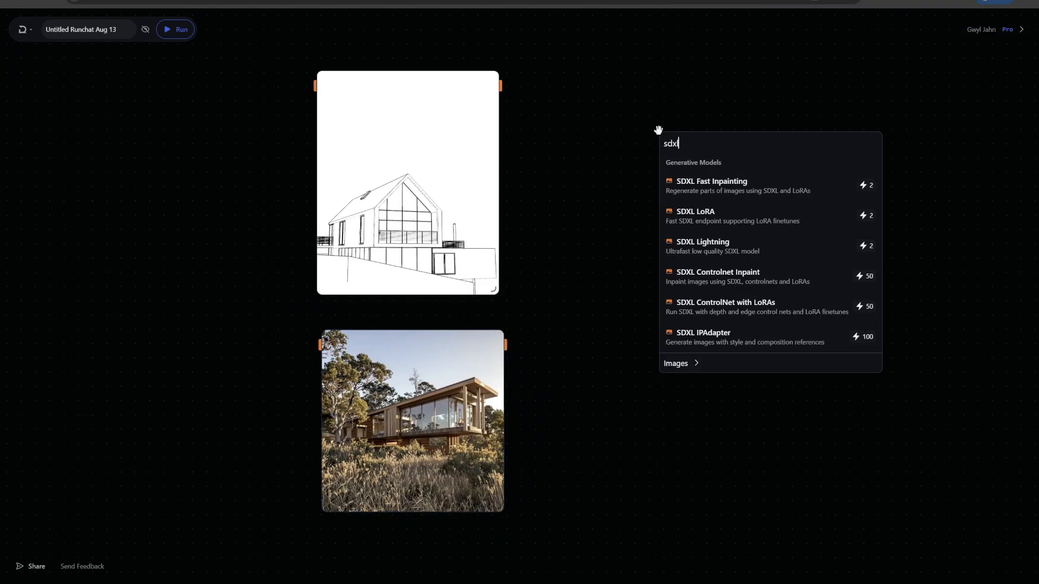
pyautogui.click(708, 340)
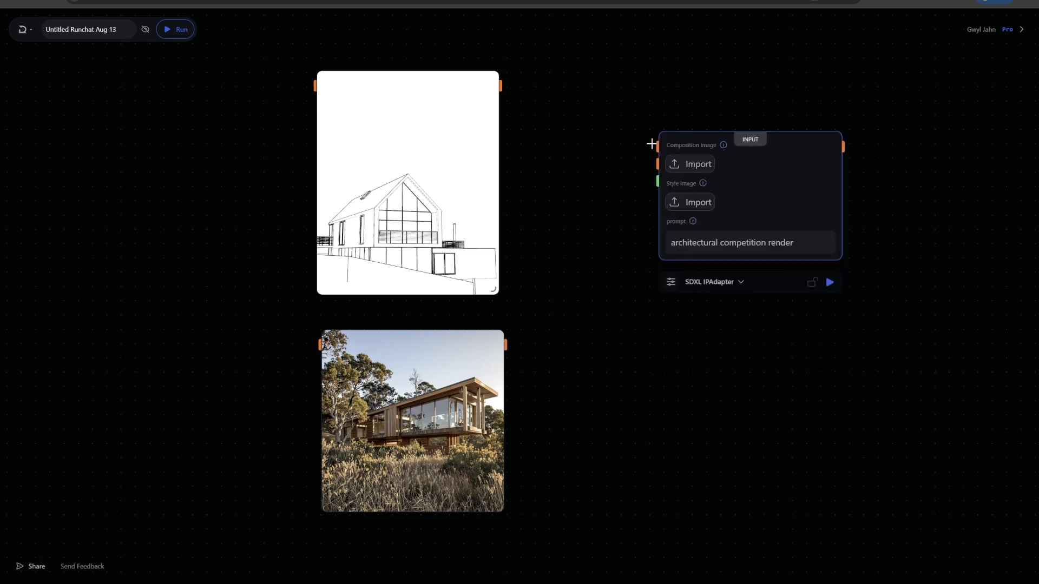
pyautogui.moveTo(657, 146); pyautogui.dragTo(514, 85)
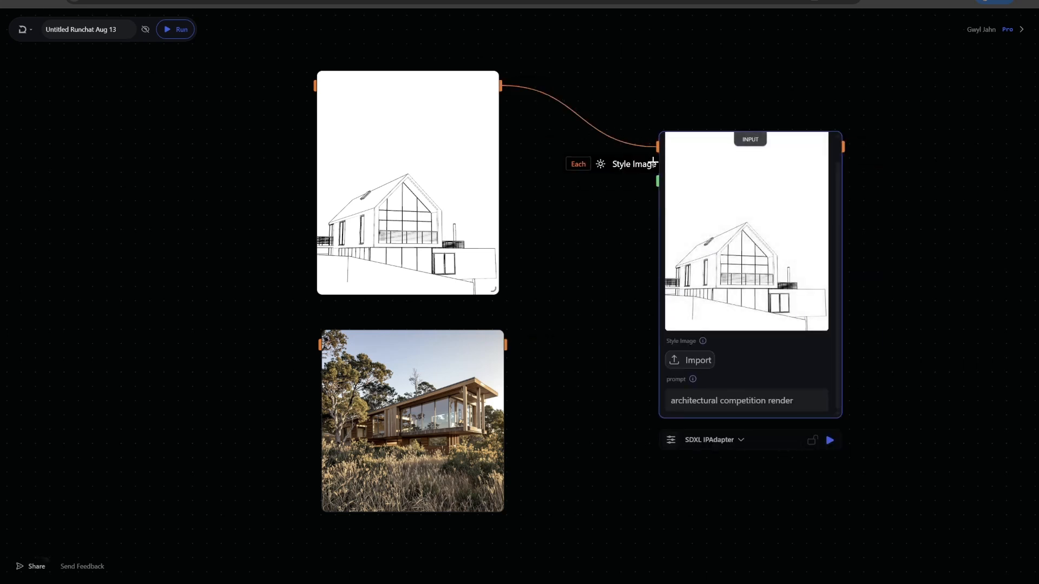
pyautogui.moveTo(658, 164)
pyautogui.mouseDown()
pyautogui.moveTo(543, 327)
pyautogui.moveTo(519, 341)
pyautogui.mouseUp()
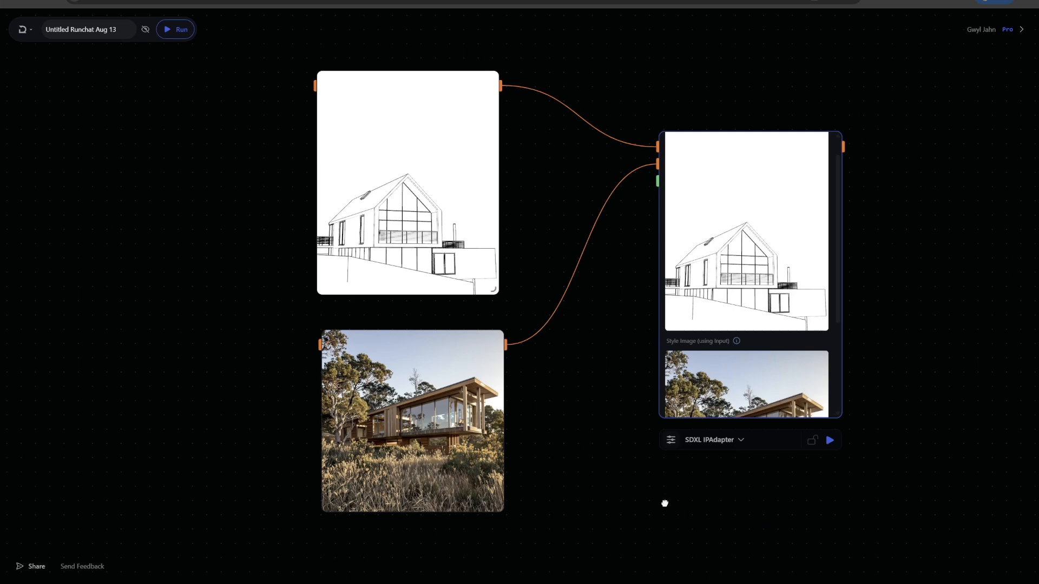
# Replace the new SDXL IPAdapter node's prompt with the Australian Alps villa prompt copied from the Flux 1.1 Ultra node
pyautogui.hscroll(2, 878, 230)
pyautogui.scroll(4, 811, 347)
pyautogui.scroll(-3, 811, 347)
pyautogui.moveTo(837, 343); pyautogui.dragTo(829, 375)
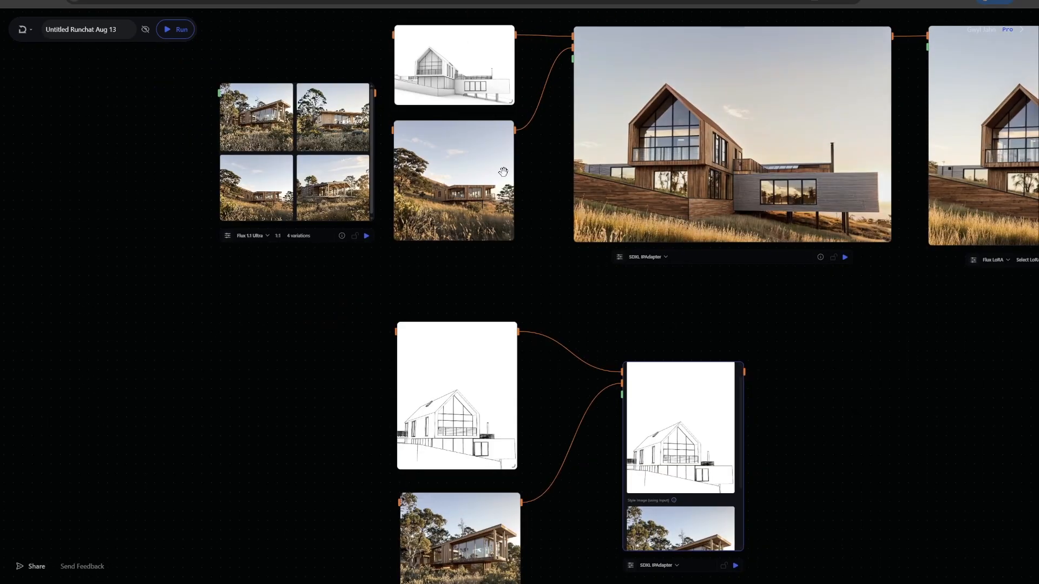
pyautogui.click(296, 90)
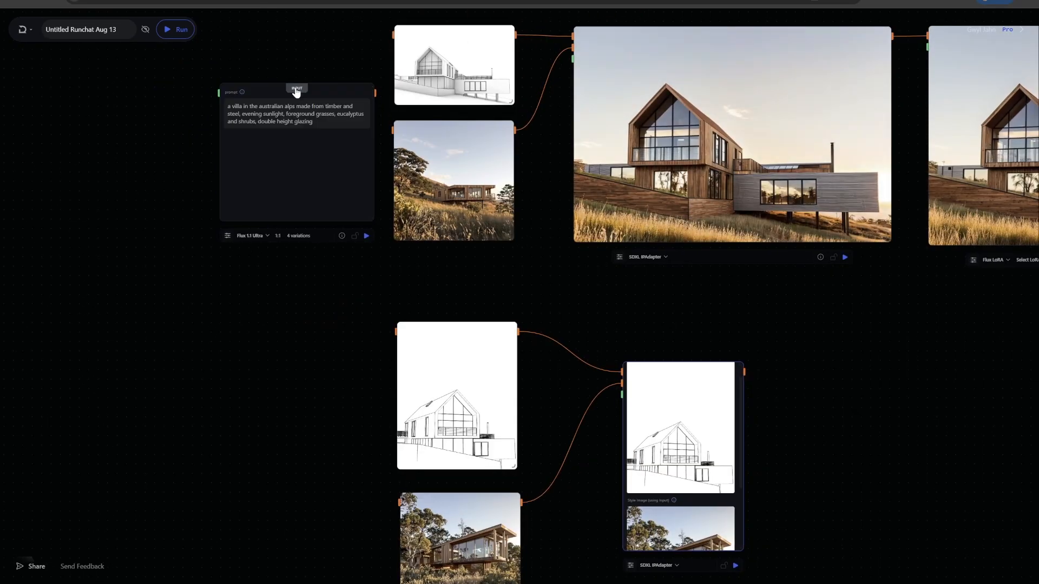
pyautogui.tripleClick(280, 121)
pyautogui.hotkey('ctrl', 'c')
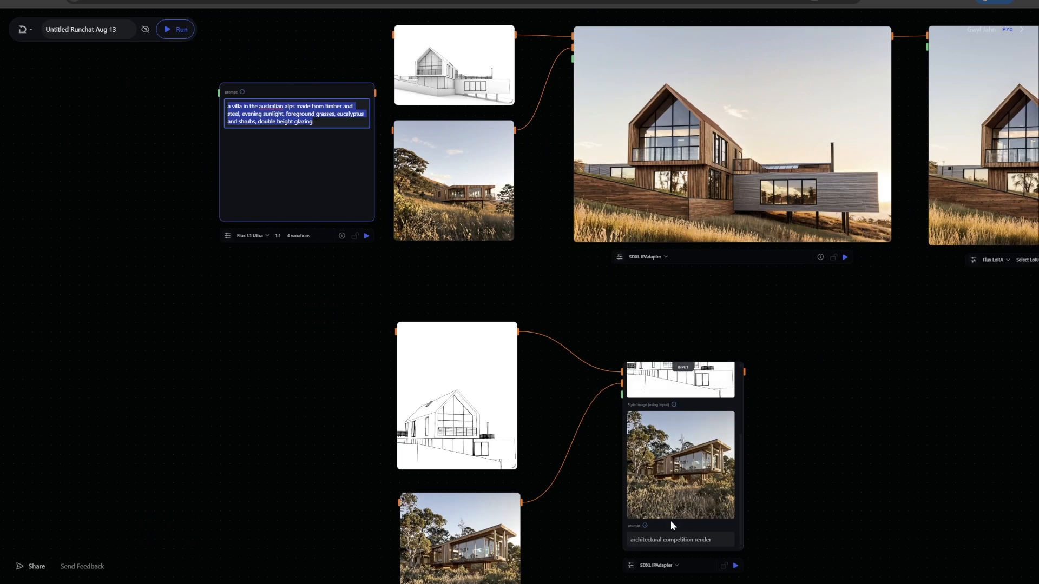
pyautogui.tripleClick(658, 540)
pyautogui.hotkey('ctrl', 'v')
pyautogui.scroll(-5, 810, 506)
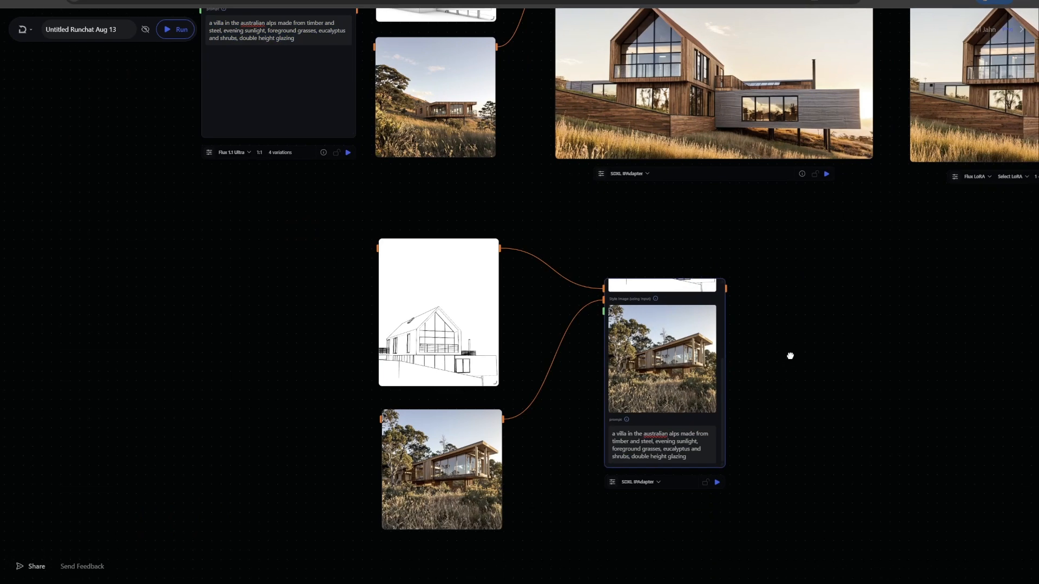
# In the new SDXL IPAdapter node's parameters, set edge to 0.5 and lower depth to its minimum
pyautogui.click(612, 431)
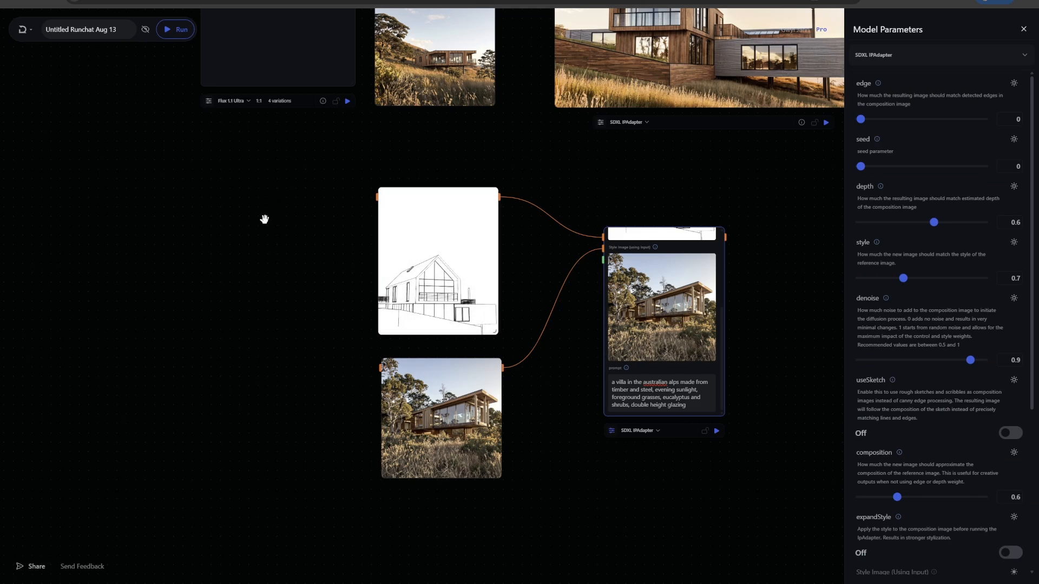
pyautogui.moveTo(264, 221); pyautogui.dragTo(280, 417)
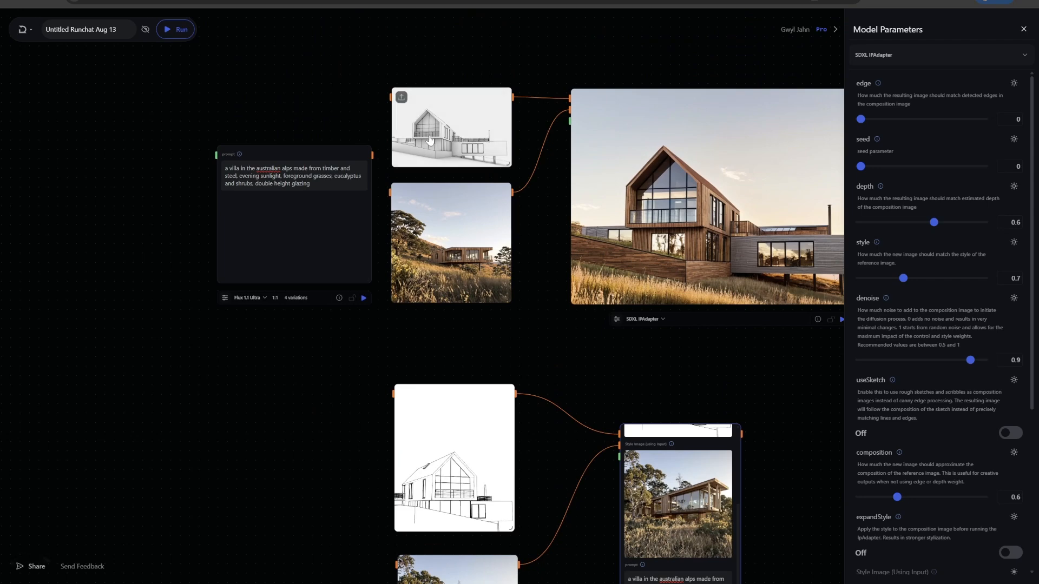
pyautogui.moveTo(324, 431); pyautogui.dragTo(288, 268)
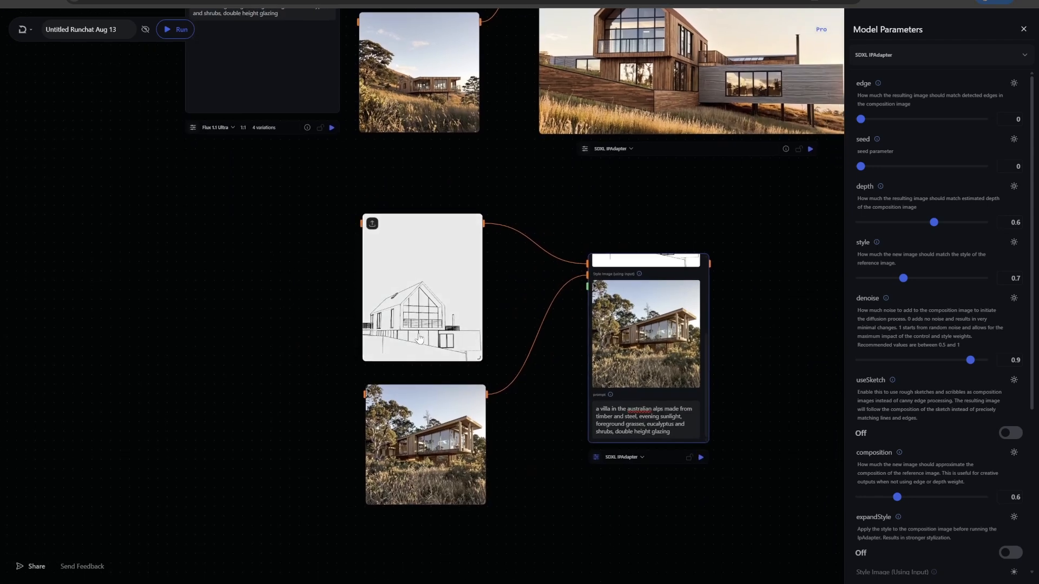
pyautogui.moveTo(862, 123); pyautogui.dragTo(911, 121)
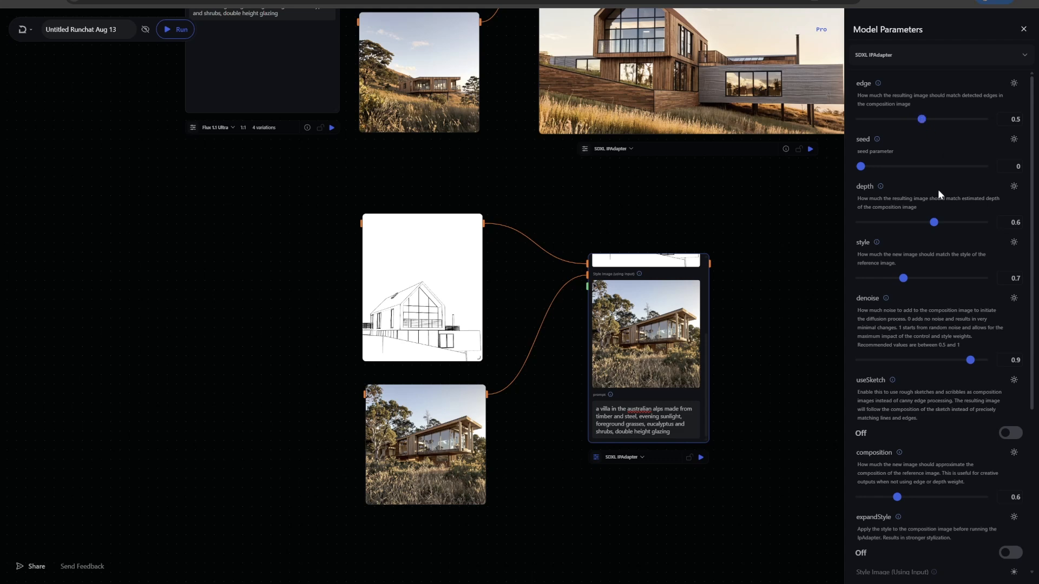
pyautogui.moveTo(936, 228); pyautogui.dragTo(841, 228)
# Turn off useDepthProcessor for the new SDXL IPAdapter node and run the node
pyautogui.scroll(-4, 952, 347)
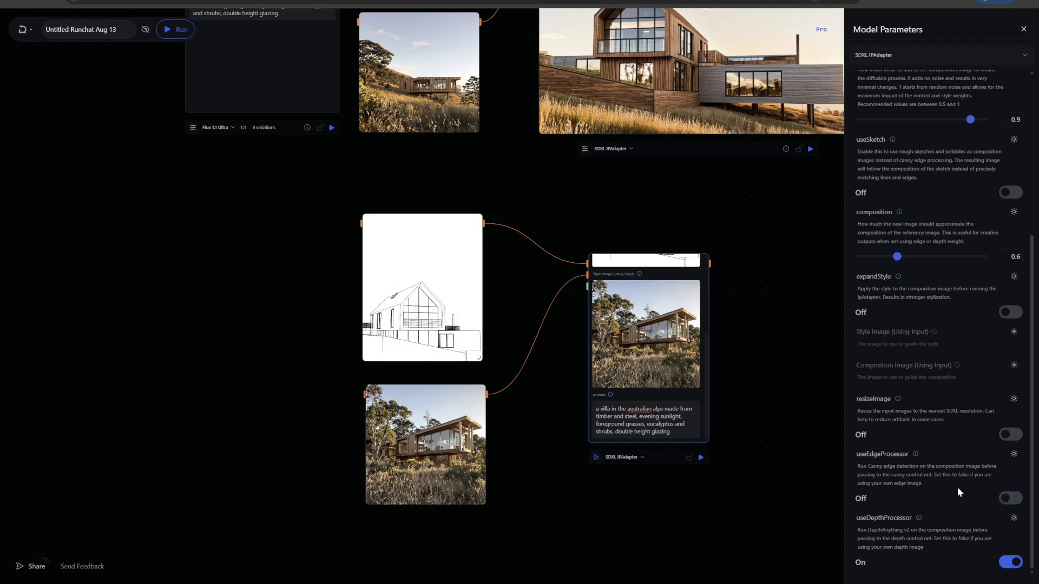
pyautogui.click(1004, 565)
pyautogui.click(702, 457)
# Enlarge the running SDXL IPAdapter node to a tall portrait shape and close its model parameters
pyautogui.moveTo(765, 283); pyautogui.dragTo(689, 293)
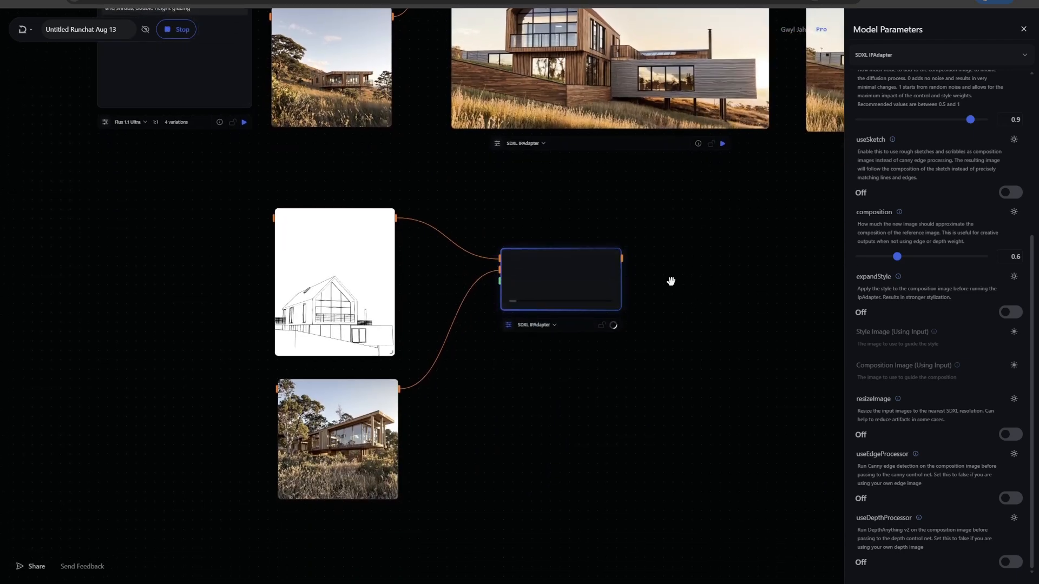
pyautogui.moveTo(619, 309); pyautogui.dragTo(657, 474)
pyautogui.click(737, 384)
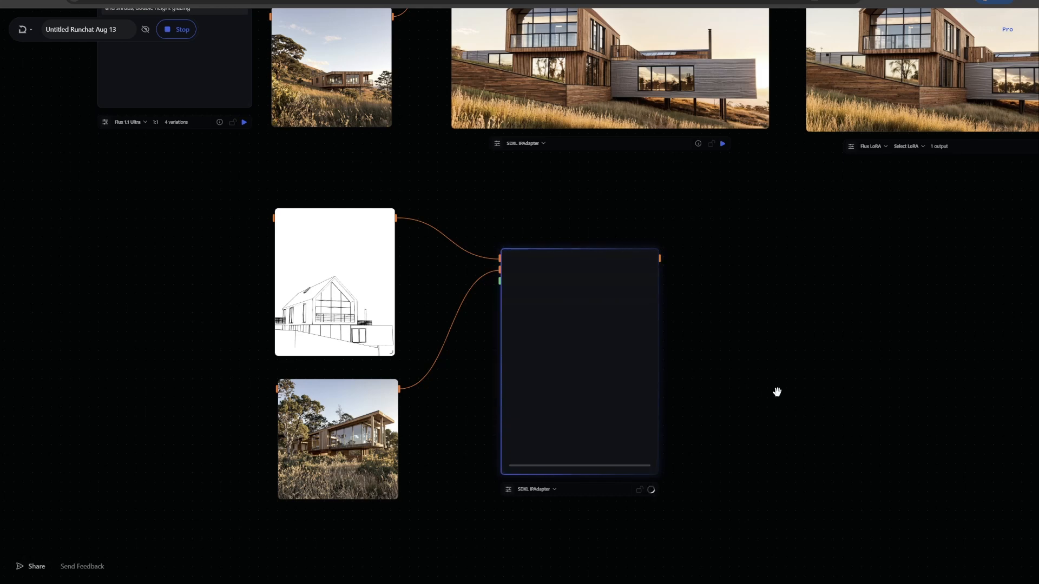
# Add a Flux LoRA node beside the running SDXL IPAdapter node and connect that node's media output to its Image URL input
pyautogui.doubleClick(777, 297)
pyautogui.write('flu')
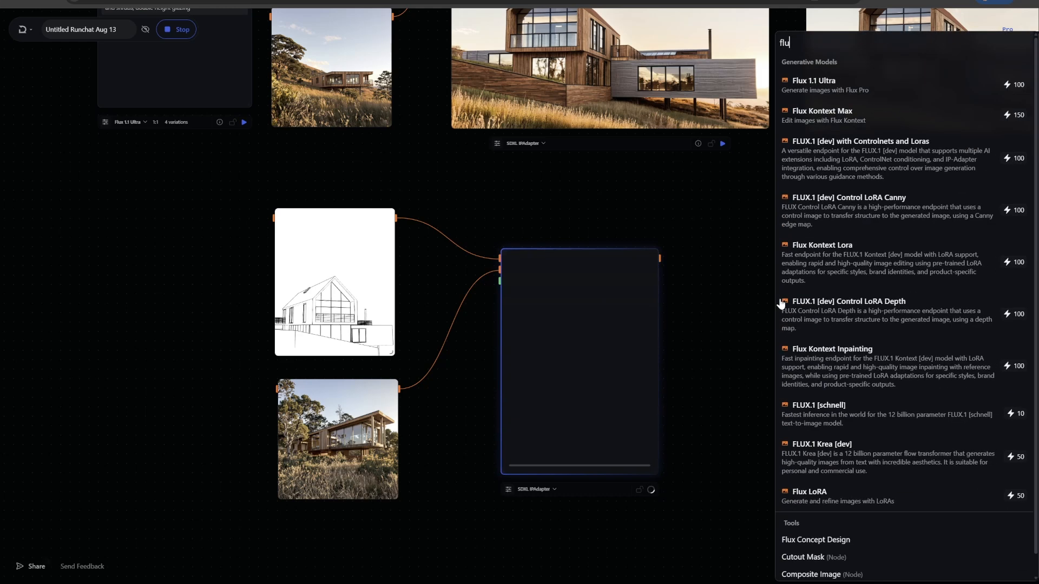
pyautogui.write('x')
pyautogui.click(798, 457)
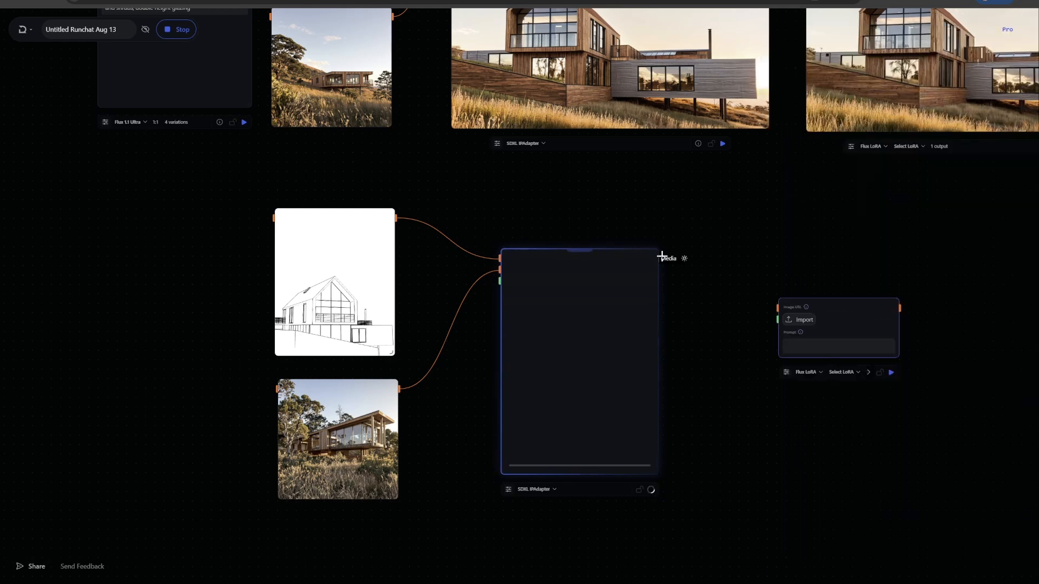
pyautogui.moveTo(660, 259); pyautogui.dragTo(763, 309)
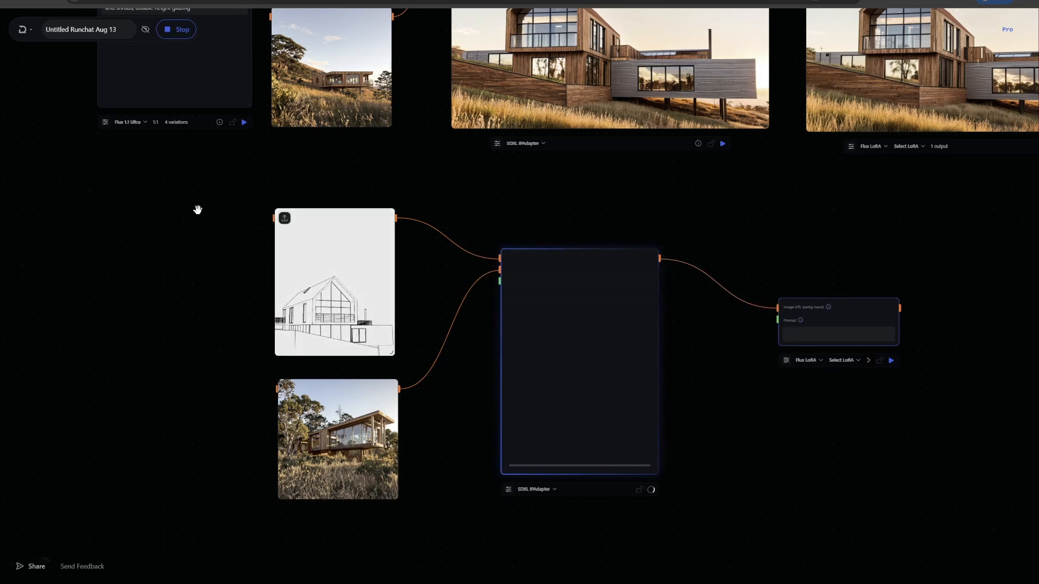
# Copy the villa prompt from the Flux 1.1 Ultra node into the new Flux LoRA node's prompt
pyautogui.scroll(3, 165, 278)
pyautogui.tripleClick(190, 95)
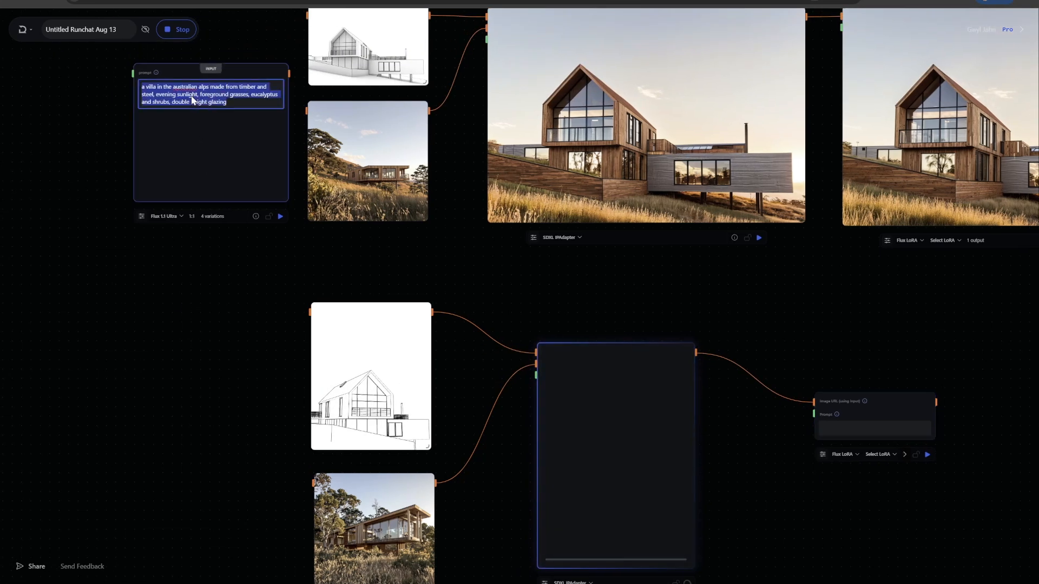
pyautogui.hotkey('ctrl', 'c')
pyautogui.click(851, 423)
pyautogui.hotkey('ctrl', 'v')
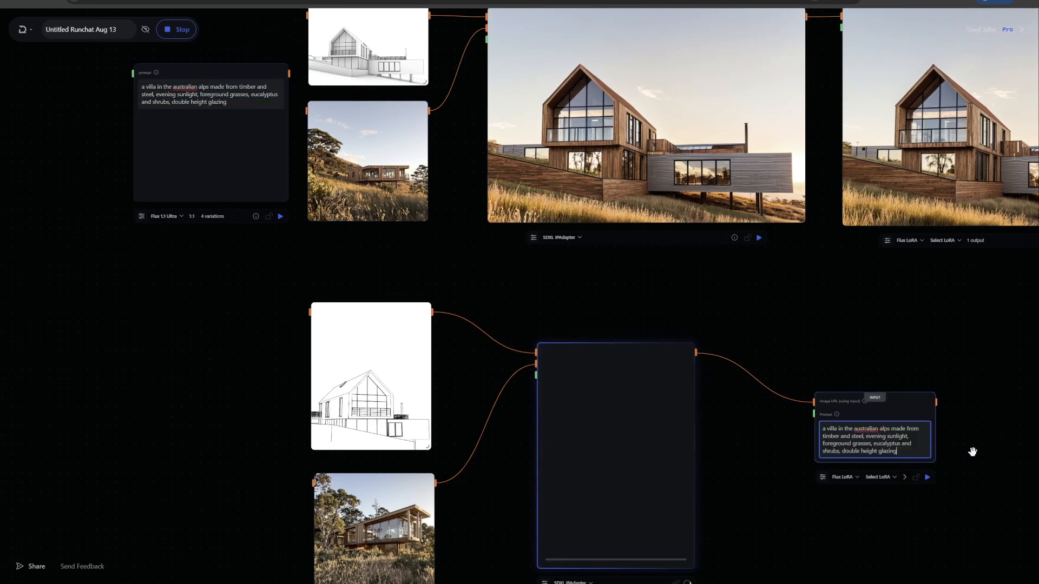
# Set the new Flux LoRA node's Strength to 0.3 and Num Inference Steps to 35
pyautogui.scroll(-3, 933, 466)
pyautogui.click(779, 383)
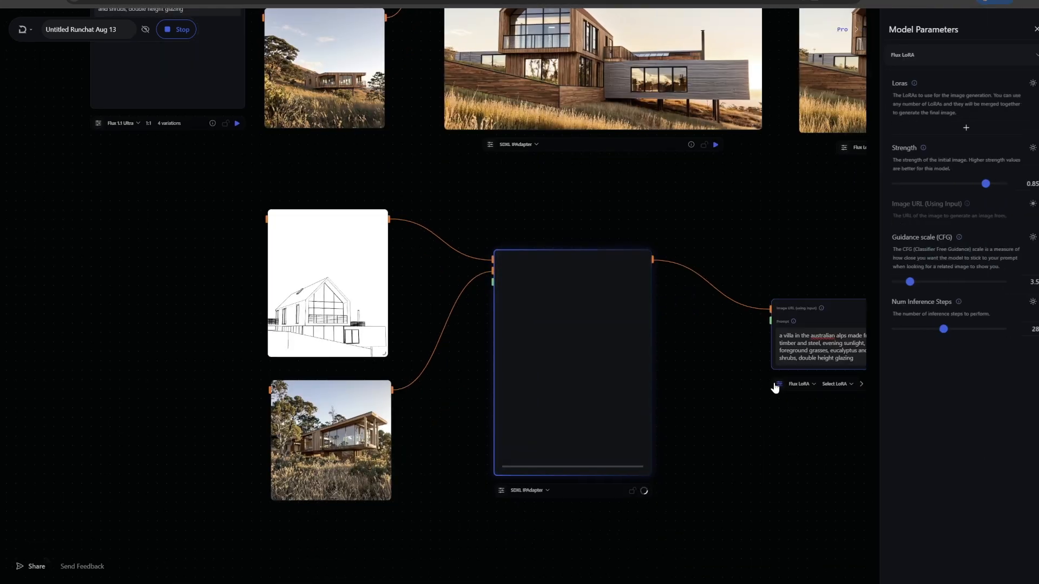
pyautogui.click(899, 184)
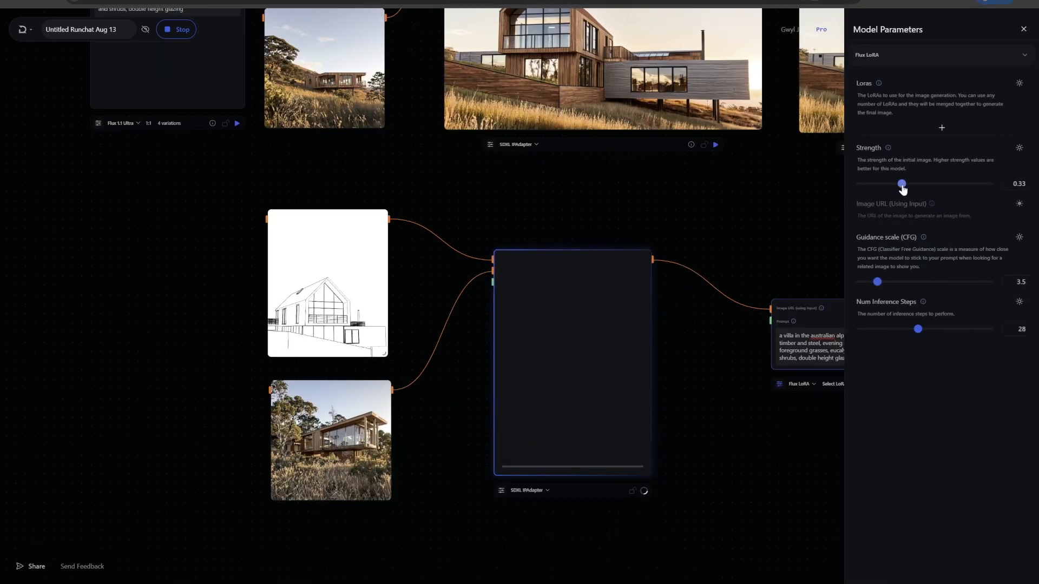
pyautogui.moveTo(899, 186); pyautogui.dragTo(898, 186)
pyautogui.moveTo(917, 331); pyautogui.dragTo(939, 331)
# Close the model parameters and move the new Flux LoRA node up and closer to the SDXL IPAdapter node
pyautogui.hscroll(5, 748, 473)
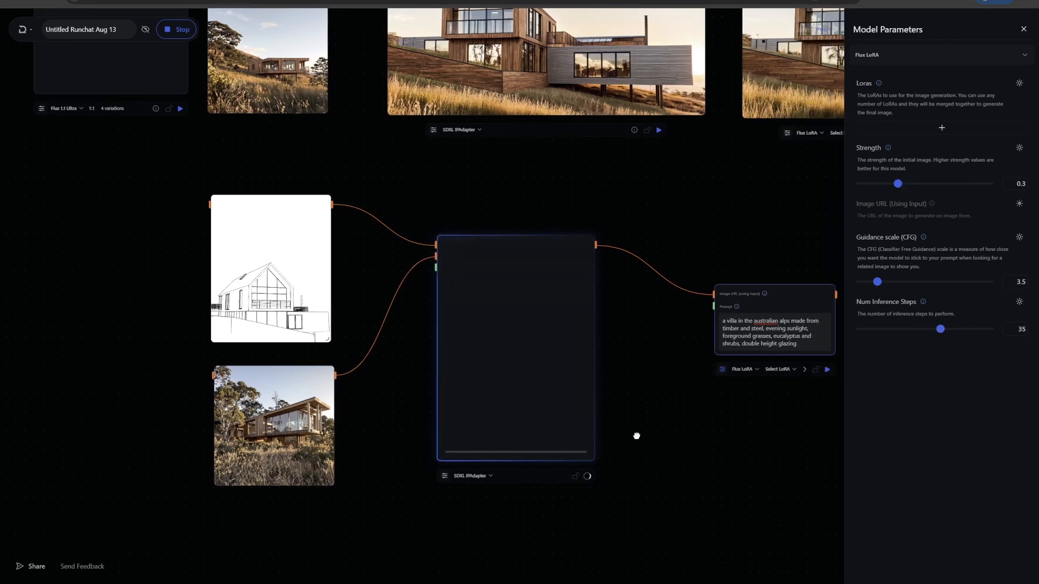
pyautogui.click(718, 436)
pyautogui.moveTo(642, 273); pyautogui.dragTo(590, 211)
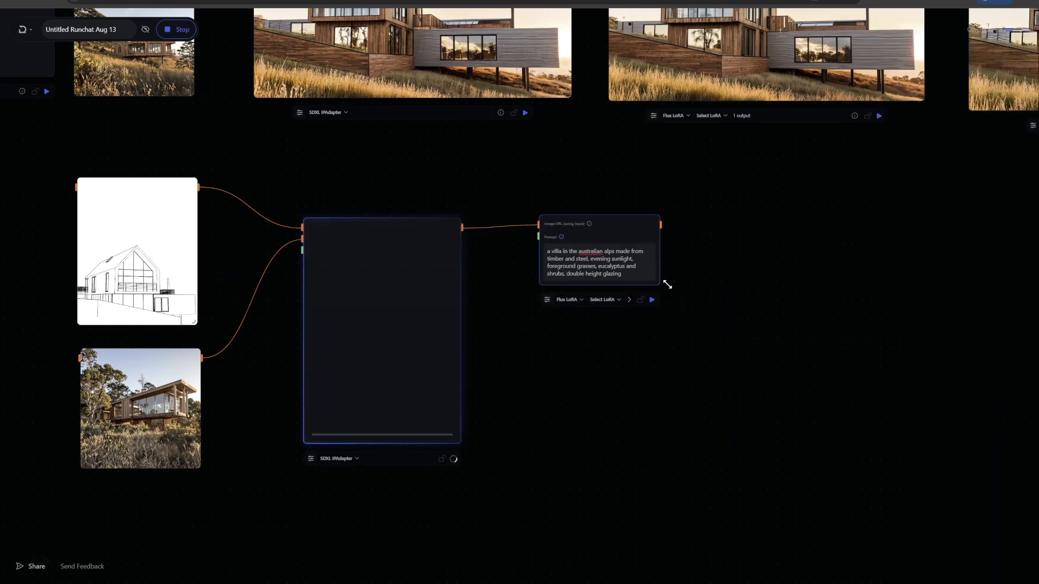
# Enlarge the new Flux LoRA node and resize the lower SDXL IPAdapter node to fit its output image
pyautogui.moveTo(660, 308); pyautogui.dragTo(729, 443)
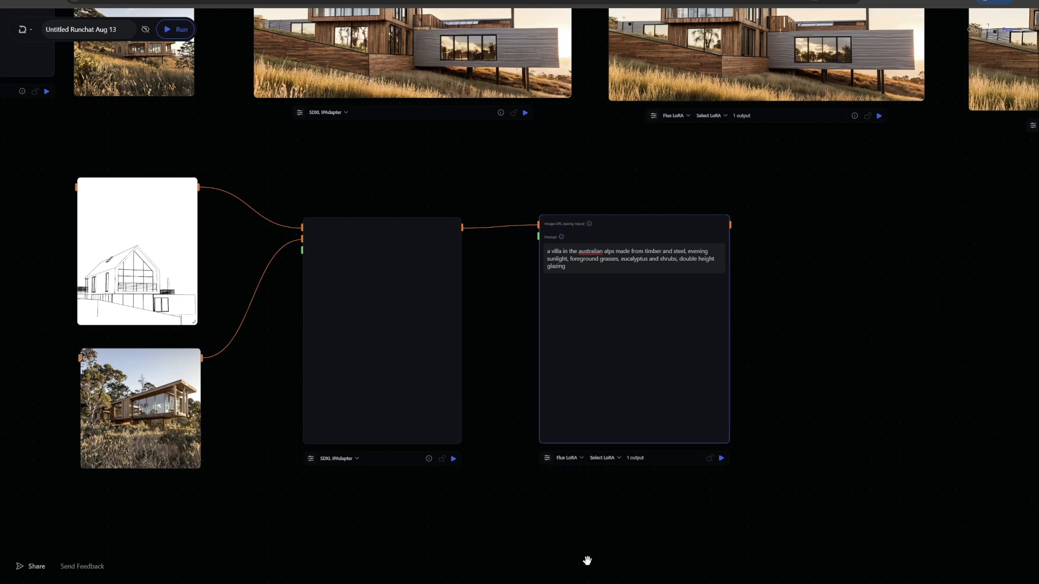
pyautogui.moveTo(586, 520); pyautogui.dragTo(726, 517)
pyautogui.scroll(5, 666, 338)
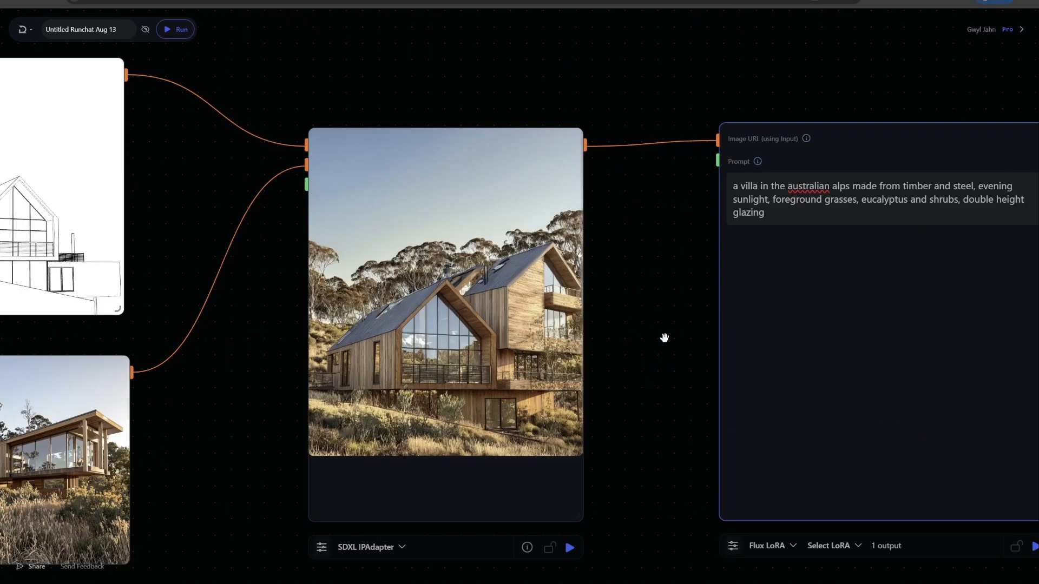
pyautogui.moveTo(698, 300); pyautogui.dragTo(729, 262)
pyautogui.moveTo(613, 487); pyautogui.dragTo(638, 483)
pyautogui.moveTo(712, 312); pyautogui.dragTo(843, 274)
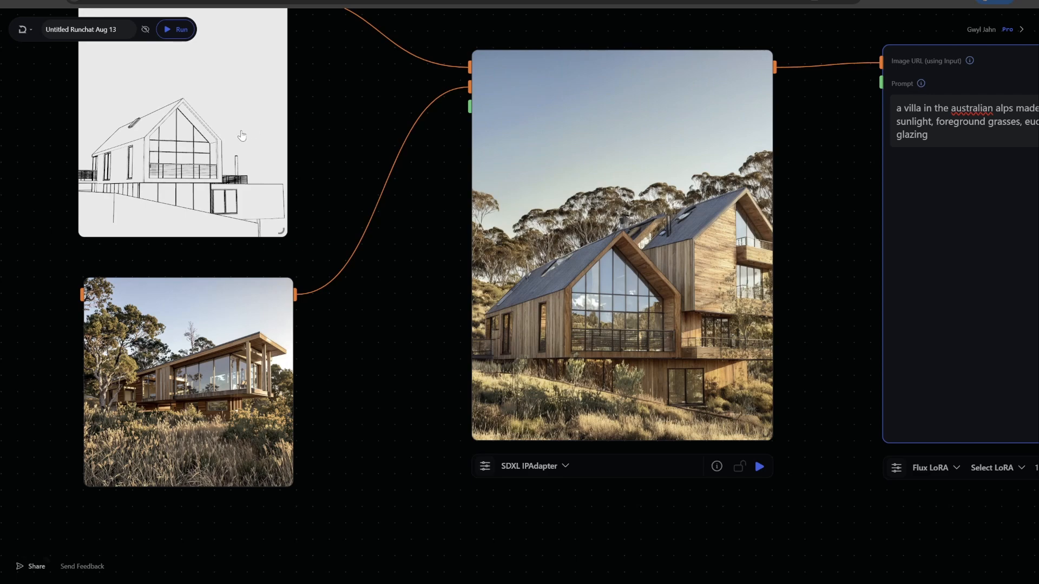
# Inspect the SDXL IPAdapter render up close and set that node's edge to 0.6 and composition to 0
pyautogui.scroll(5, 822, 241)
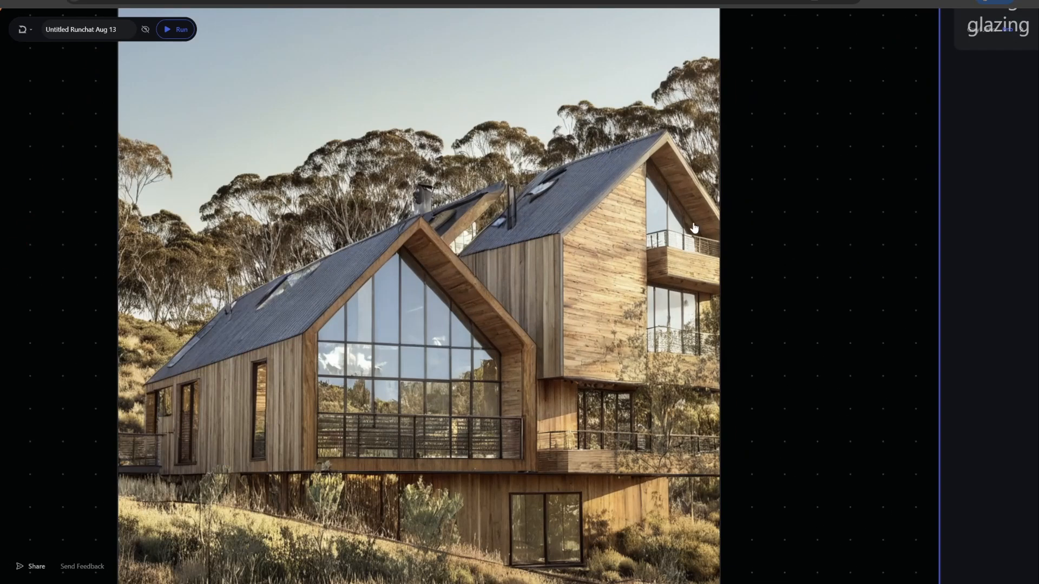
pyautogui.scroll(-5, 758, 231)
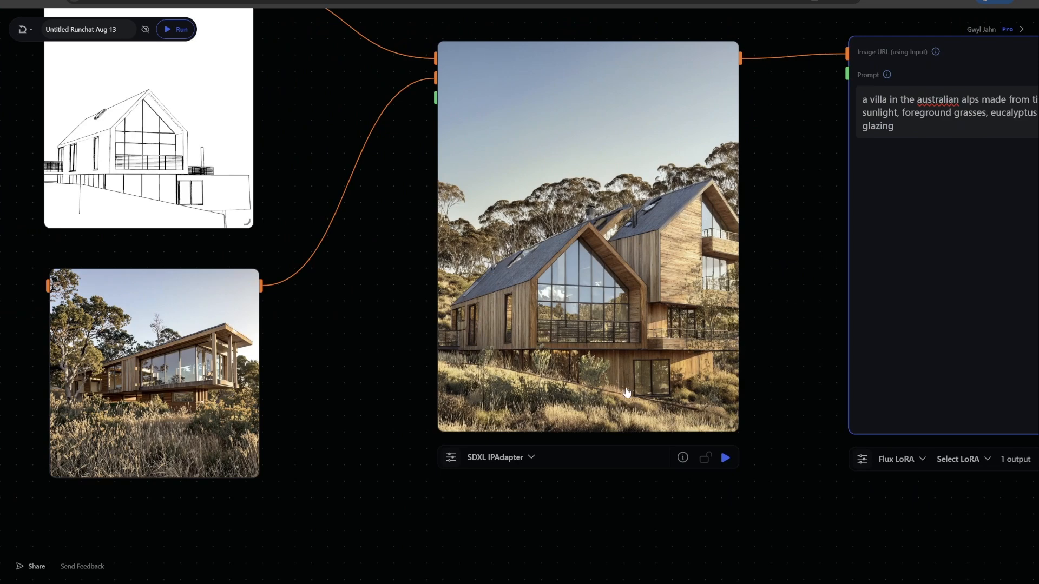
pyautogui.click(450, 459)
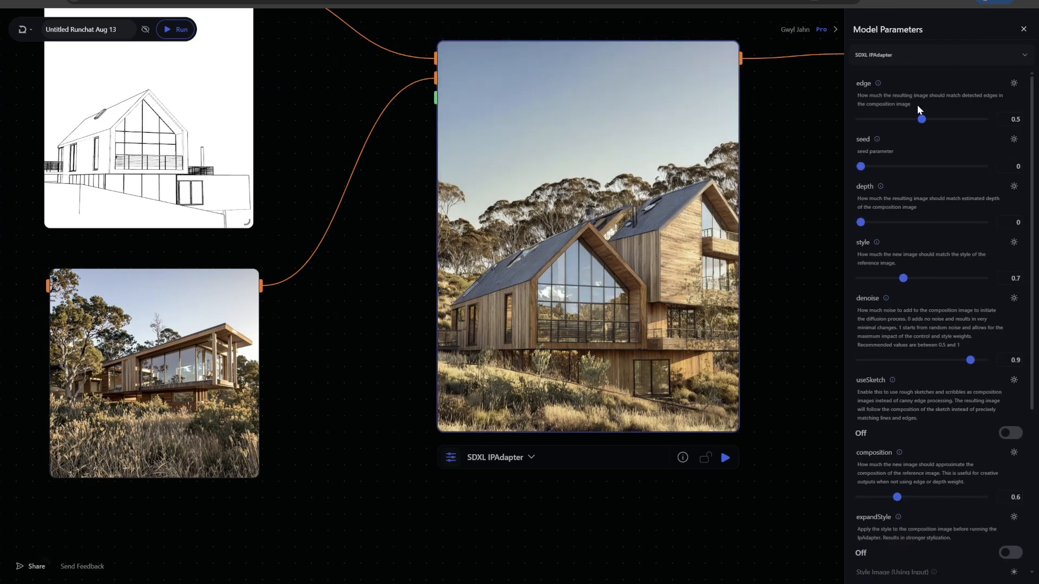
pyautogui.moveTo(922, 123); pyautogui.dragTo(935, 125)
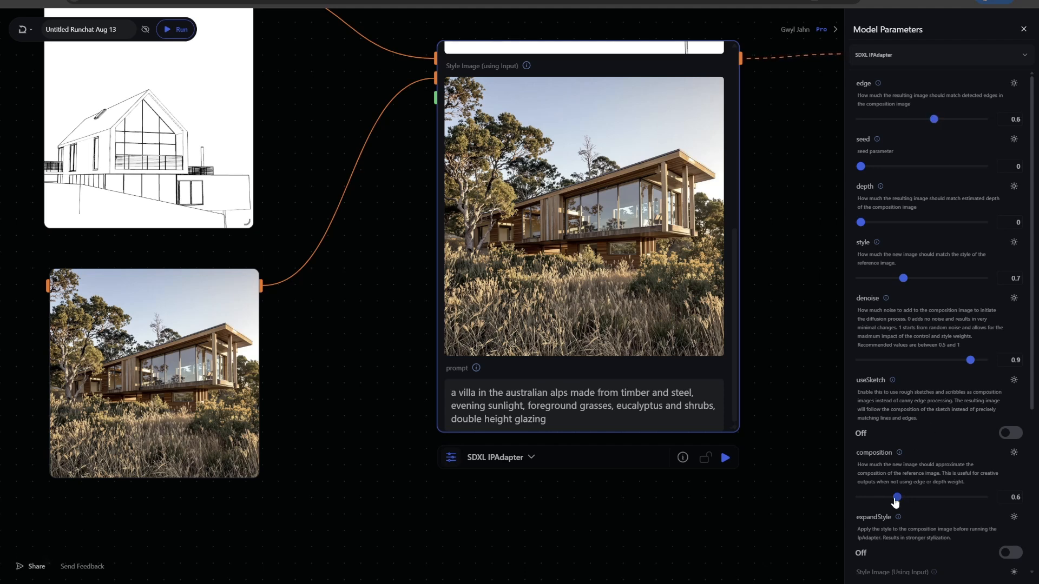
pyautogui.moveTo(897, 497); pyautogui.dragTo(848, 498)
pyautogui.scroll(-1, 339, 338)
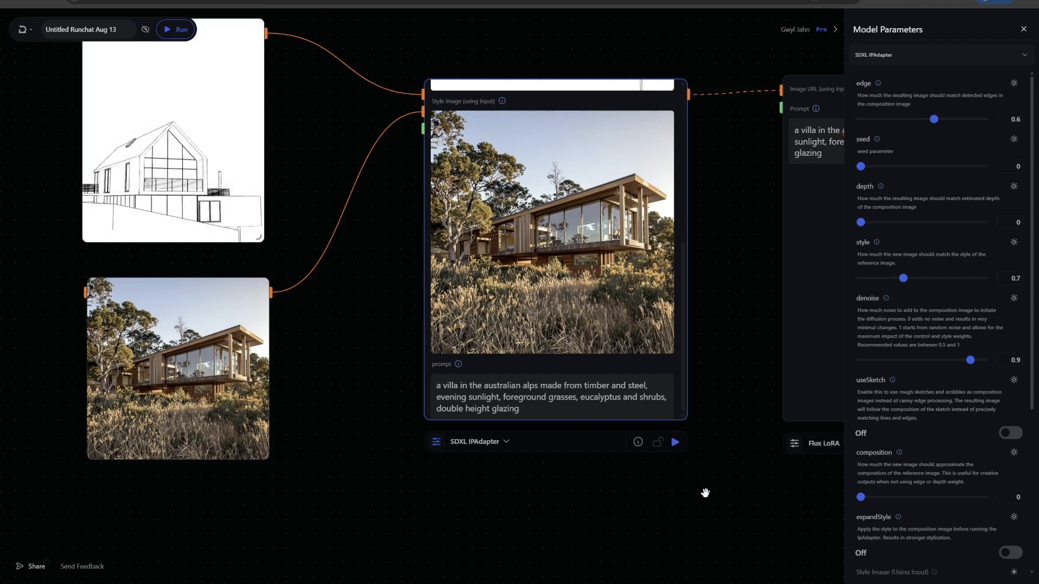
pyautogui.moveTo(675, 445)
# Set the SDXL IPAdapter node's composition to 0.4 and edge to 0.5, and switch the node back to its output image
pyautogui.moveTo(861, 497); pyautogui.dragTo(876, 497)
pyautogui.moveTo(717, 263); pyautogui.dragTo(681, 327)
pyautogui.click(517, 153)
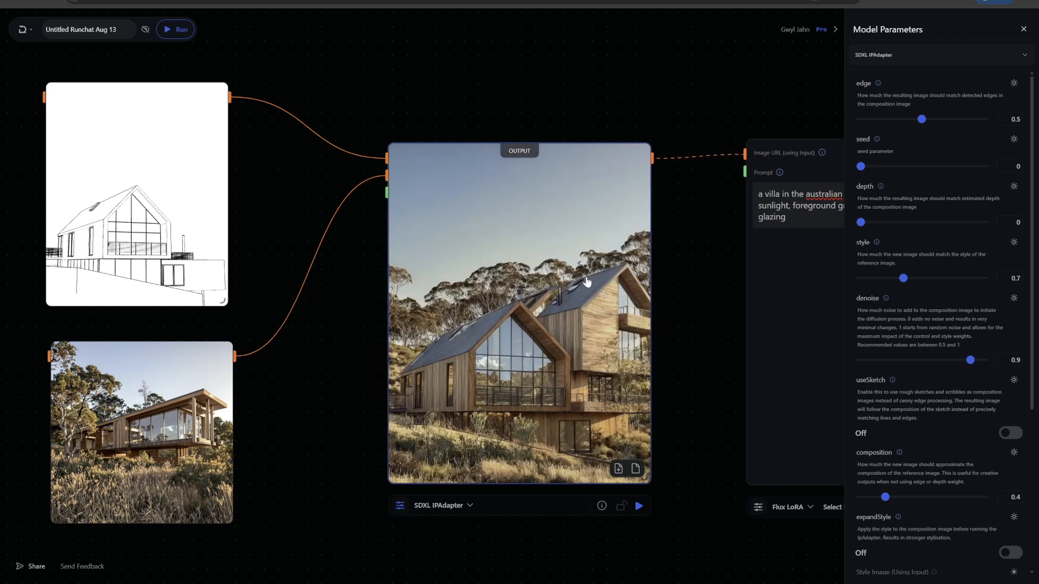
# Open the SDXL IPAdapter output image in a new tab, examine it at full size and return to the workflow
pyautogui.rightClick(543, 237)
pyautogui.click(587, 249)
pyautogui.click(280, 2)
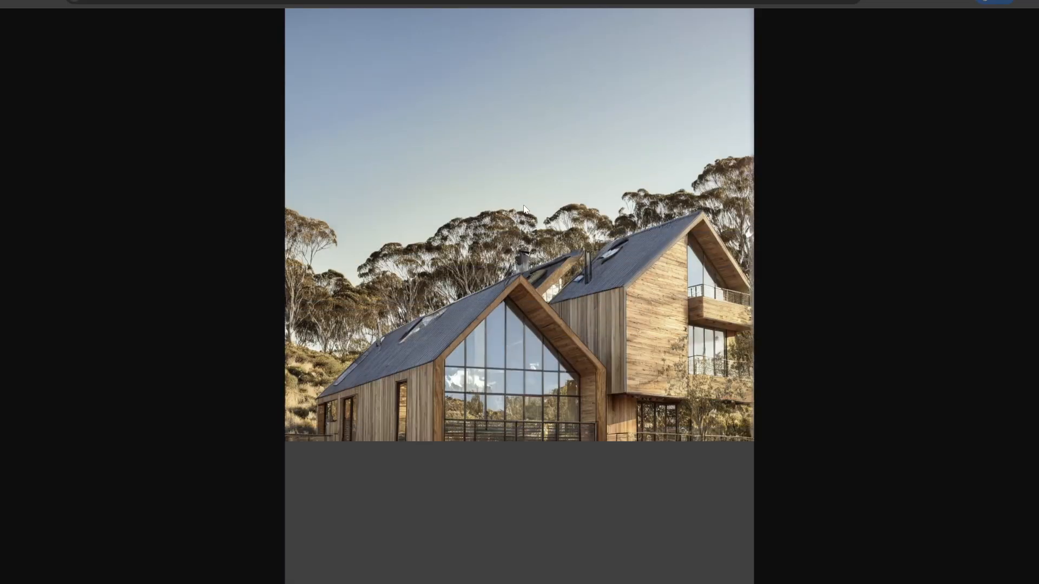
pyautogui.scroll(-2, 593, 362)
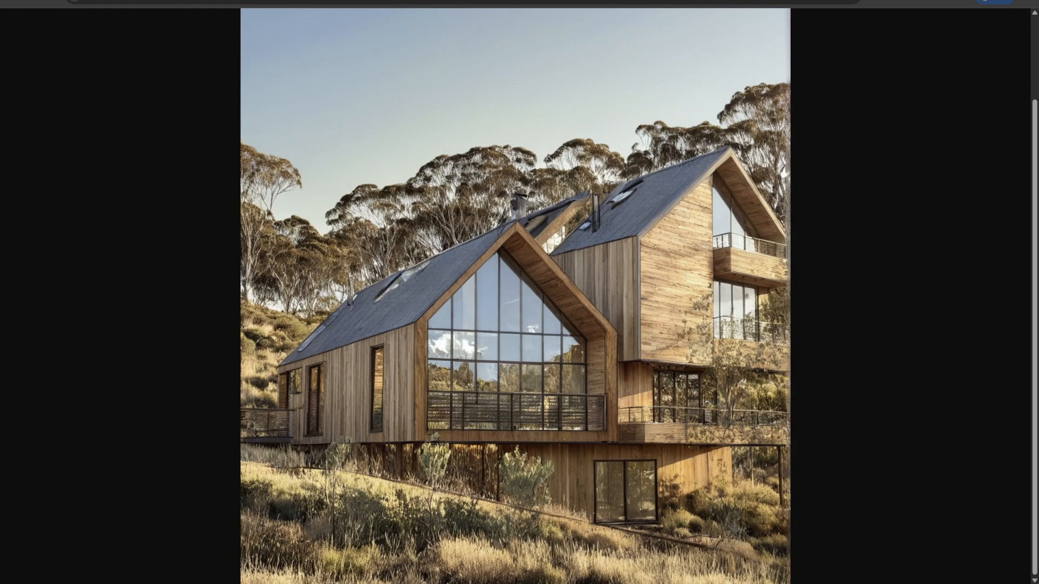
pyautogui.click(162, 1)
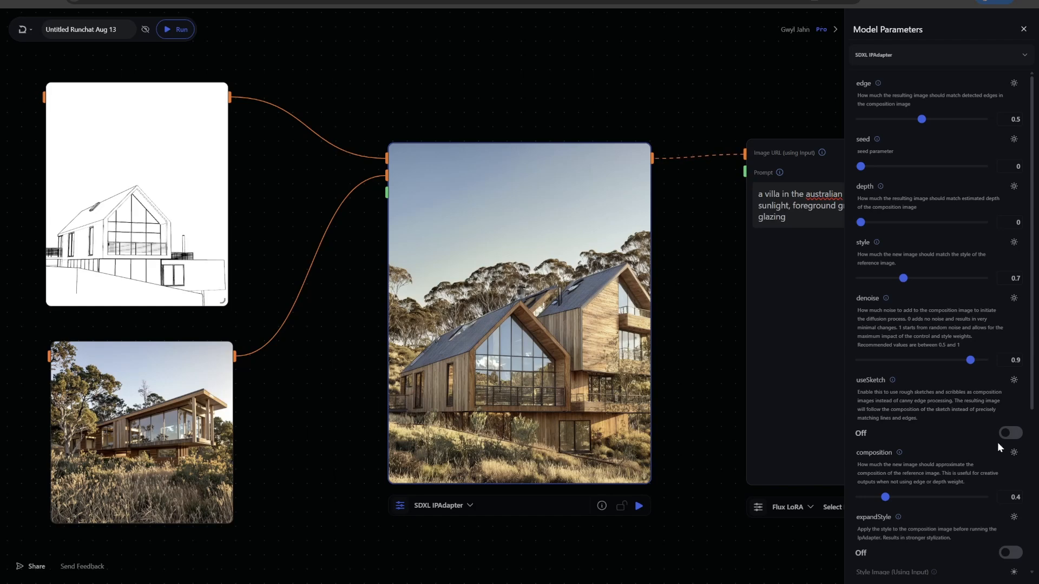
# Turn on resizeImage for the SDXL IPAdapter node and run that node again
pyautogui.scroll(-4, 998, 441)
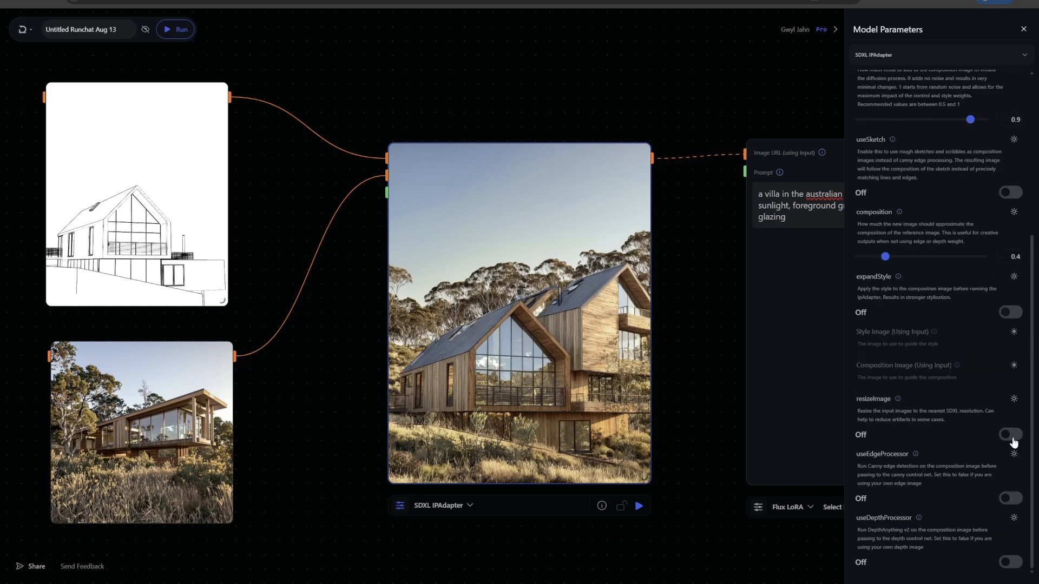
pyautogui.click(639, 507)
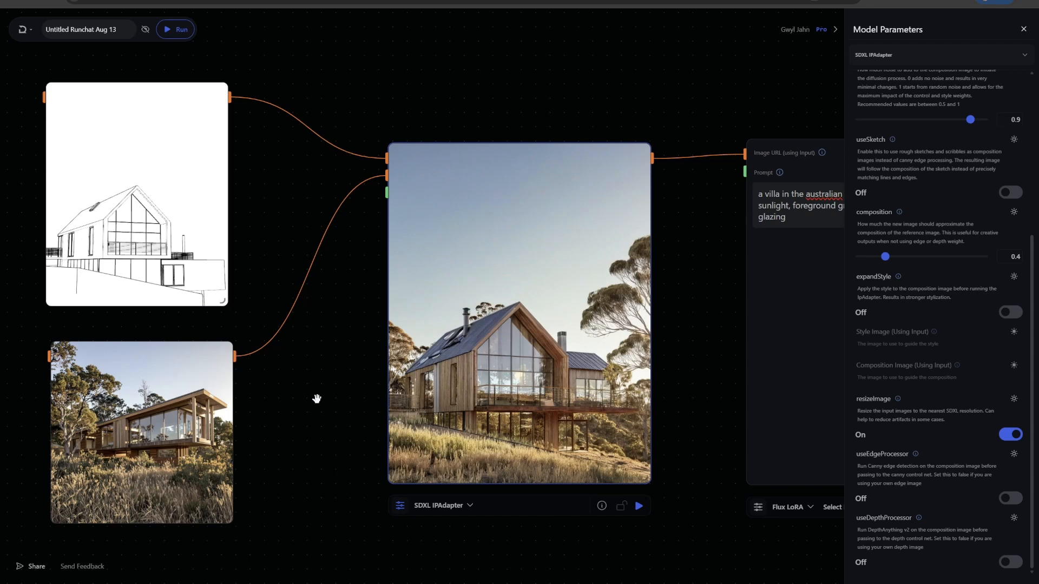
# Run the connected Flux LoRA node on the new SDXL IPAdapter render and inspect the refined image up close
pyautogui.moveTo(712, 383); pyautogui.dragTo(503, 326)
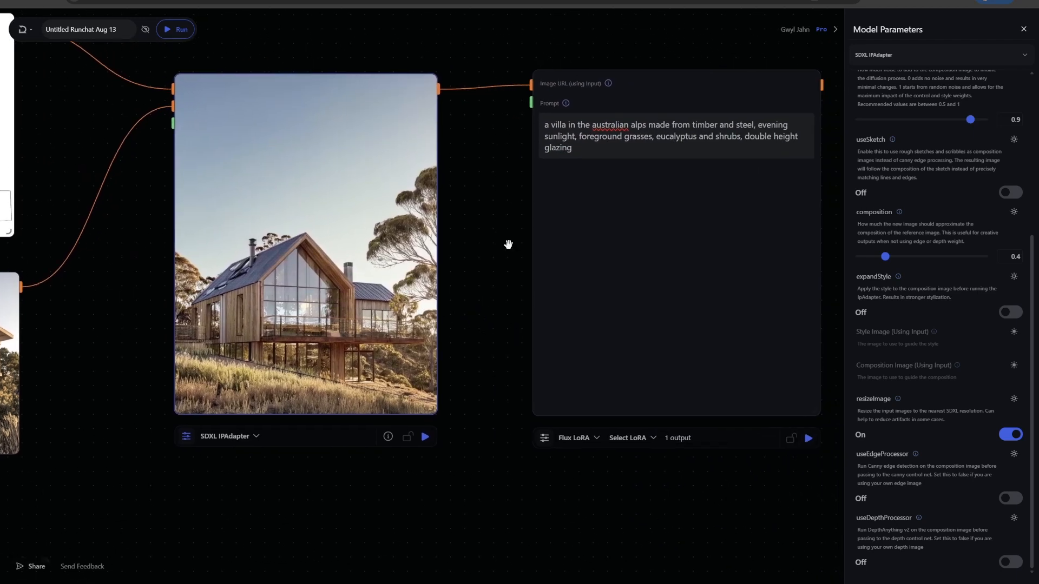
pyautogui.moveTo(465, 193); pyautogui.dragTo(386, 189)
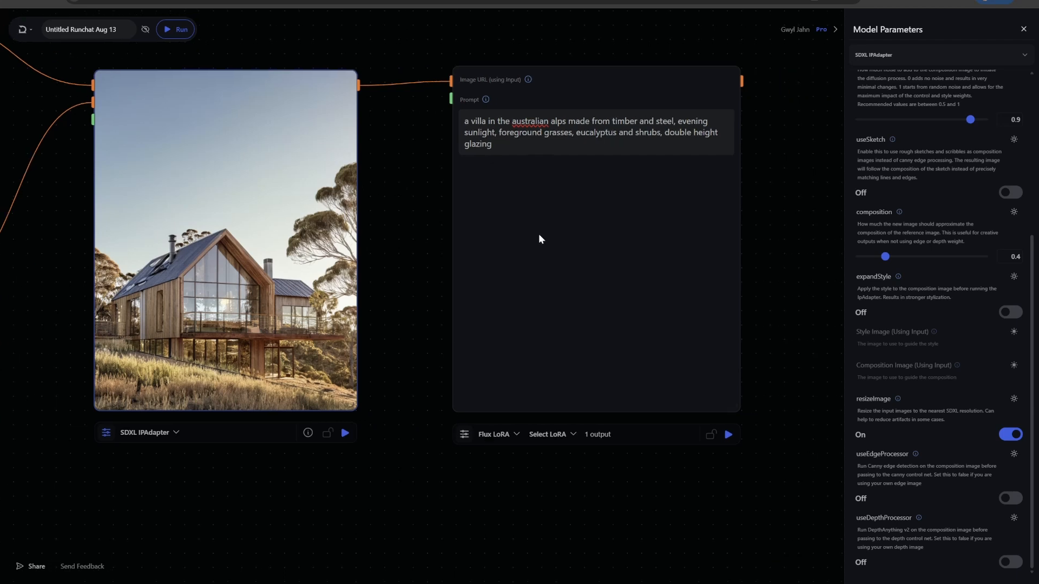
pyautogui.click(728, 436)
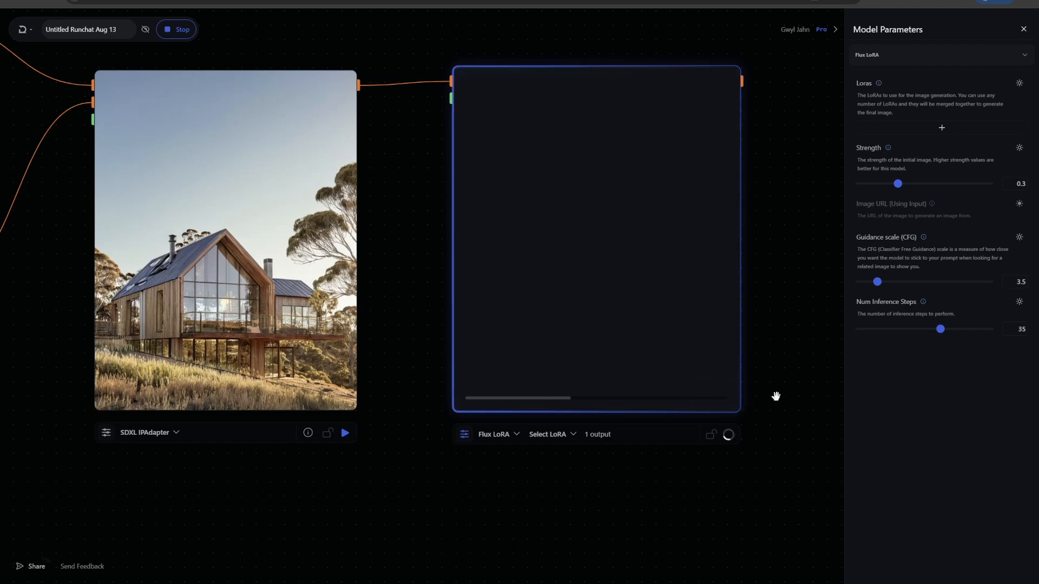
pyautogui.scroll(-3, 775, 394)
pyautogui.moveTo(673, 383); pyautogui.dragTo(626, 383)
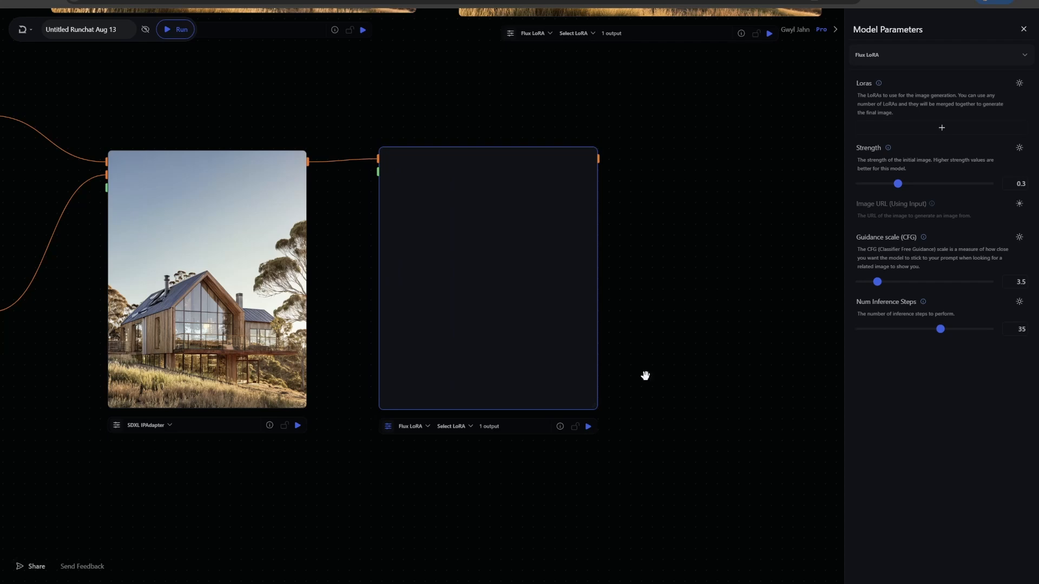
pyautogui.scroll(5, 635, 335)
pyautogui.moveTo(639, 343); pyautogui.dragTo(800, 342)
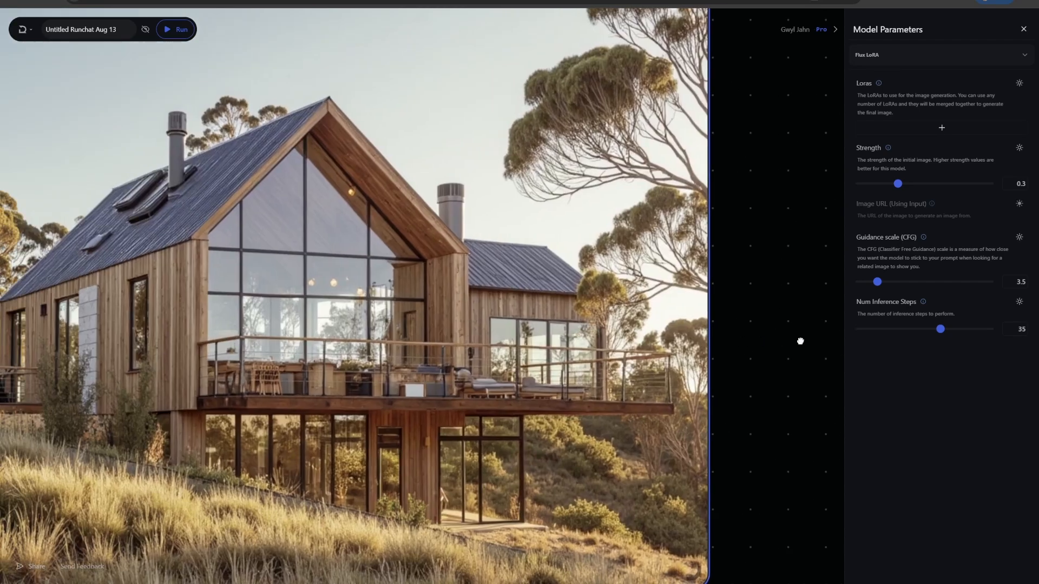
pyautogui.moveTo(958, 340); pyautogui.dragTo(882, 328)
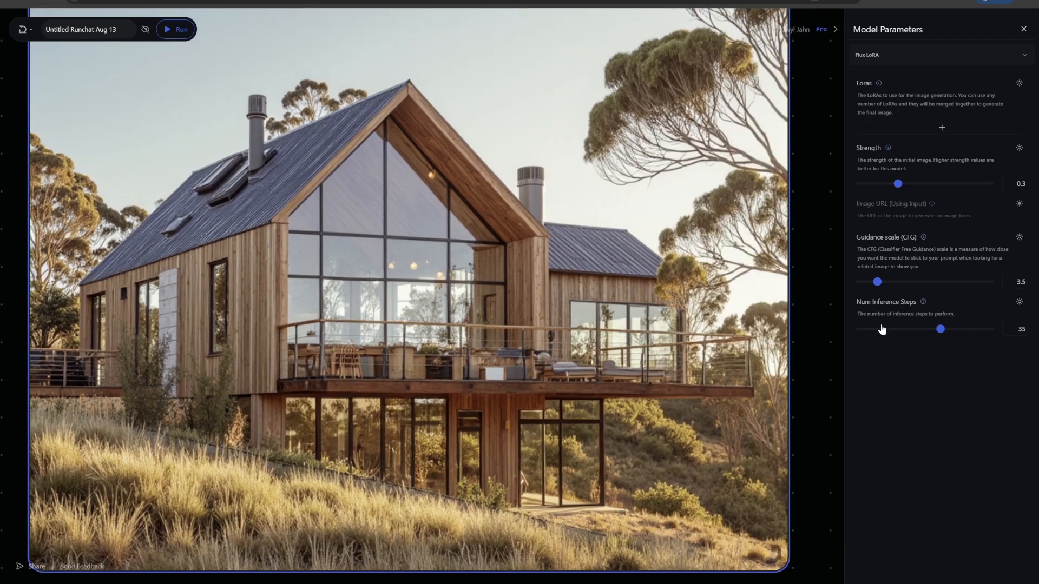
pyautogui.moveTo(869, 304); pyautogui.dragTo(732, 384)
pyautogui.scroll(-5, 706, 308)
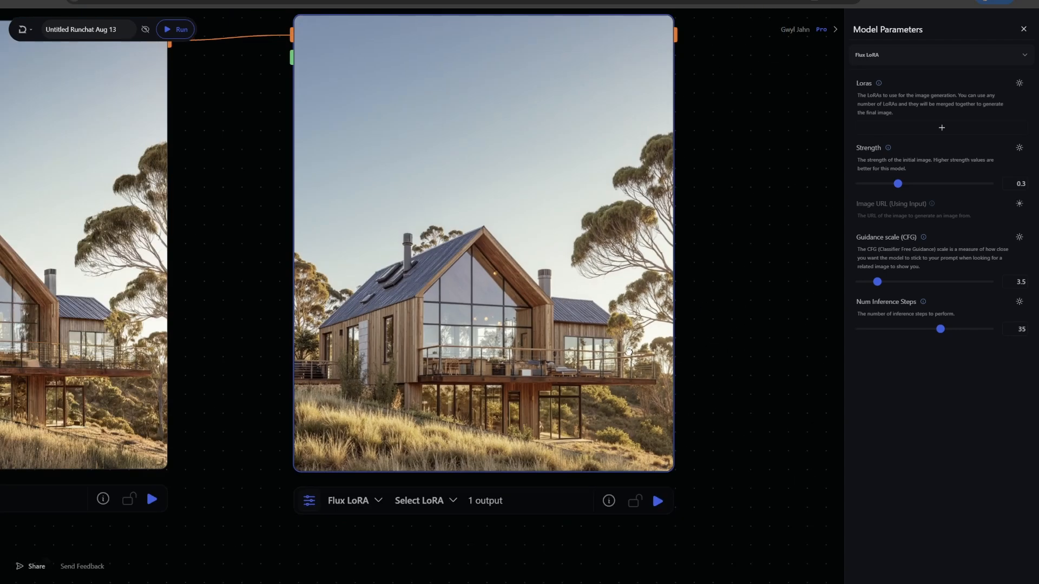
# Add a Recraft Creative Upscale node fed by the media output of the Flux LoRA node
pyautogui.moveTo(733, 326); pyautogui.dragTo(557, 350)
pyautogui.scroll(-2, 570, 329)
pyautogui.moveTo(614, 267); pyautogui.dragTo(480, 279)
pyautogui.moveTo(384, 134); pyautogui.dragTo(506, 127)
pyautogui.write('upsca')
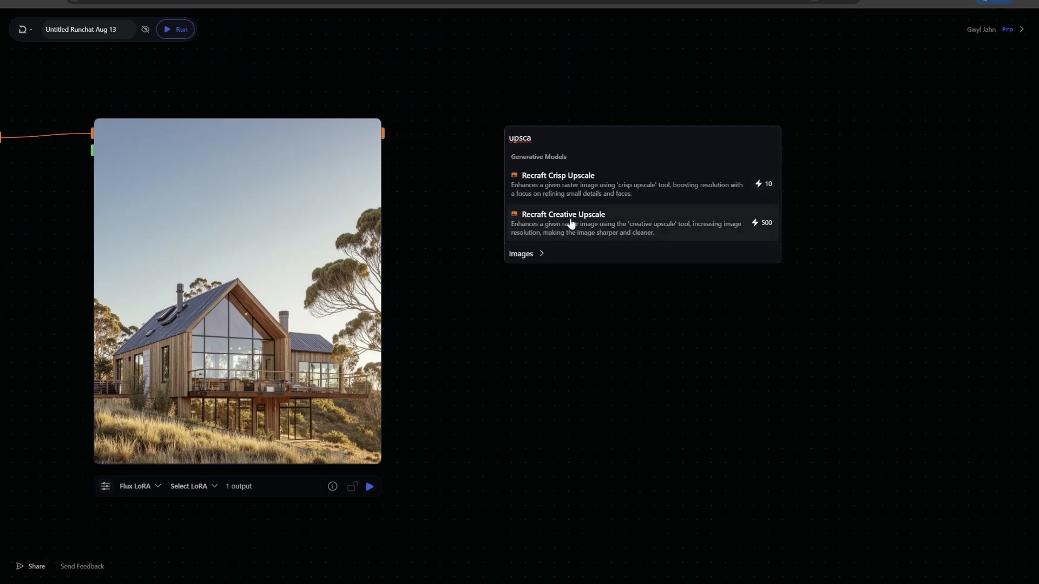
pyautogui.click(571, 223)
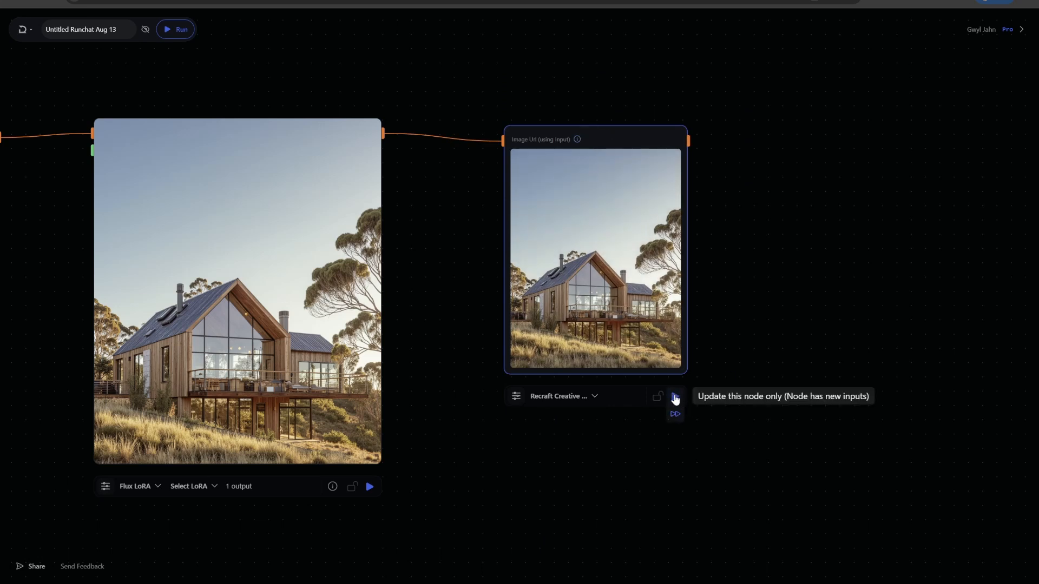
# Run the Recraft Creative Upscale node and open its upscaled image in a new tab
pyautogui.click(675, 398)
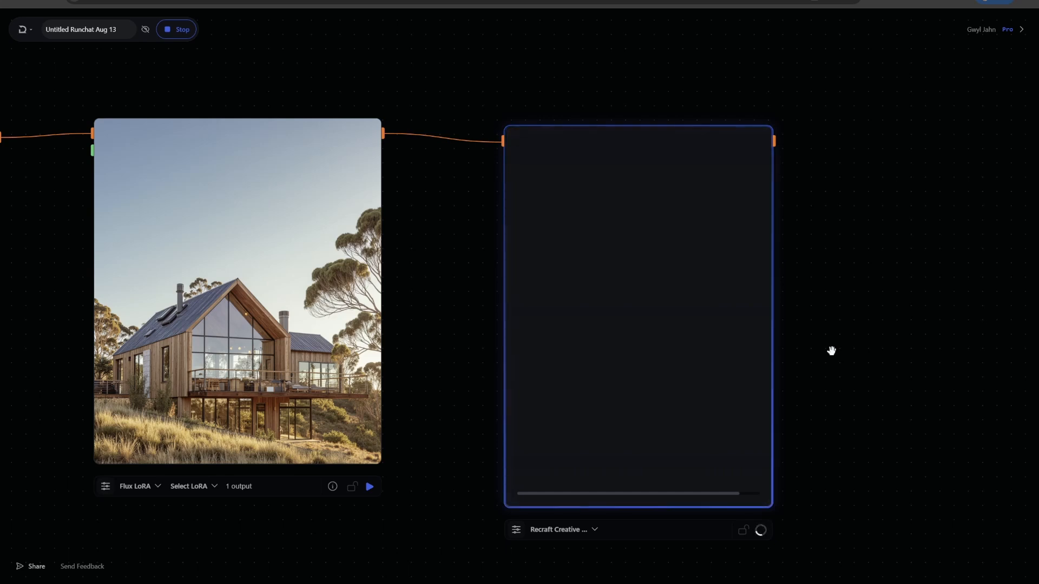
pyautogui.moveTo(832, 351); pyautogui.dragTo(812, 332)
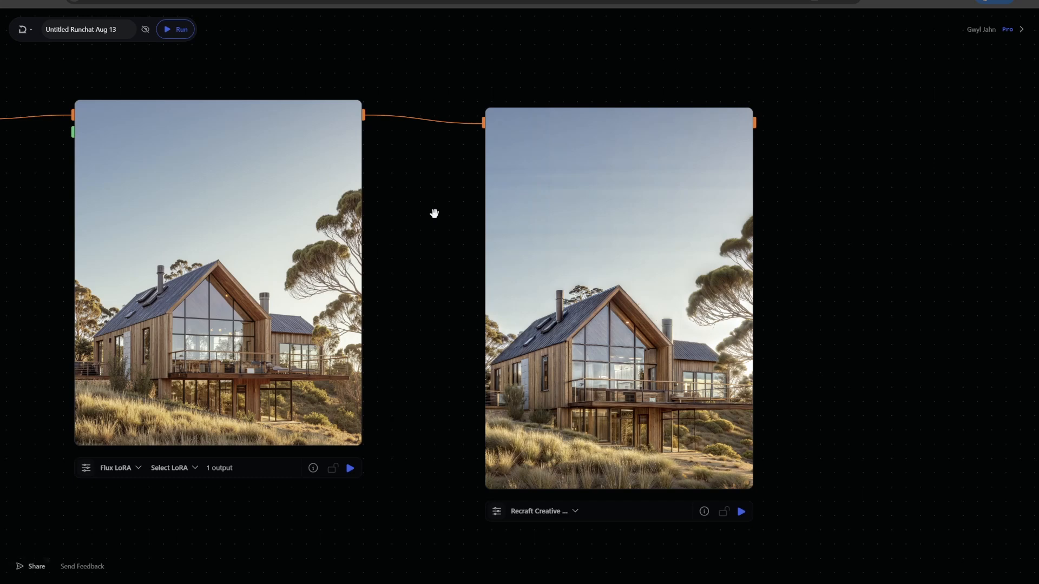
pyautogui.rightClick(600, 240)
pyautogui.click(643, 256)
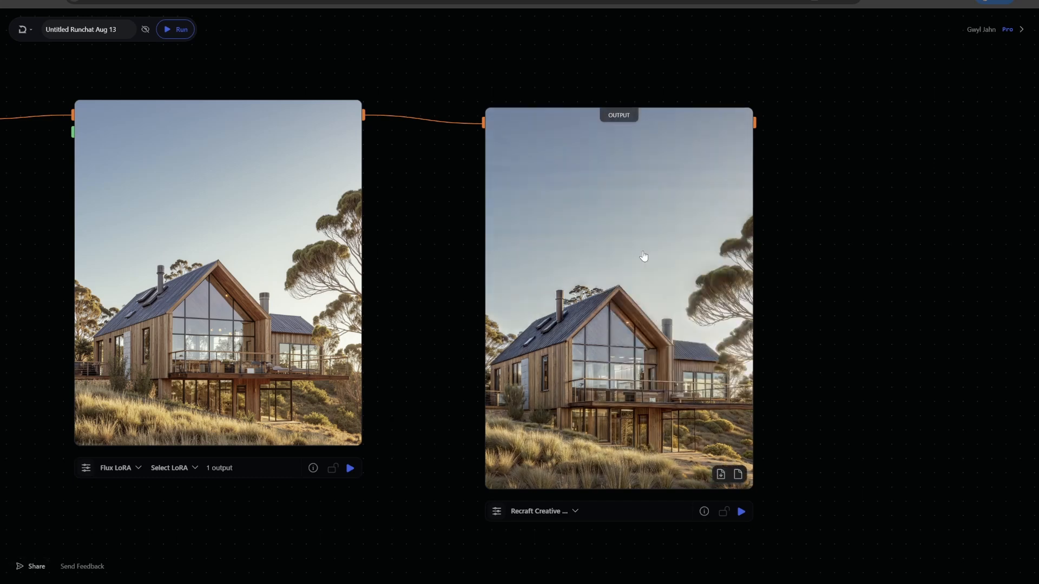